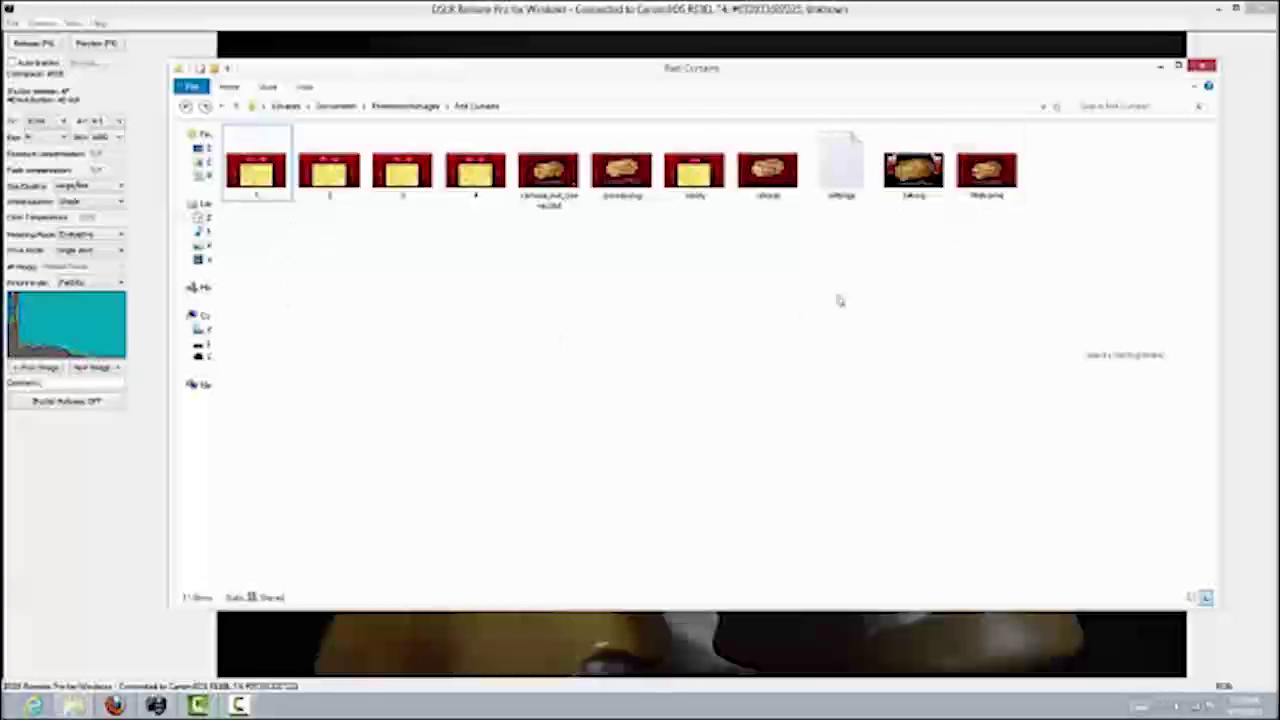
Create a new folder named 'Welcome' inside the Red Curtains folder.
click(977, 196)
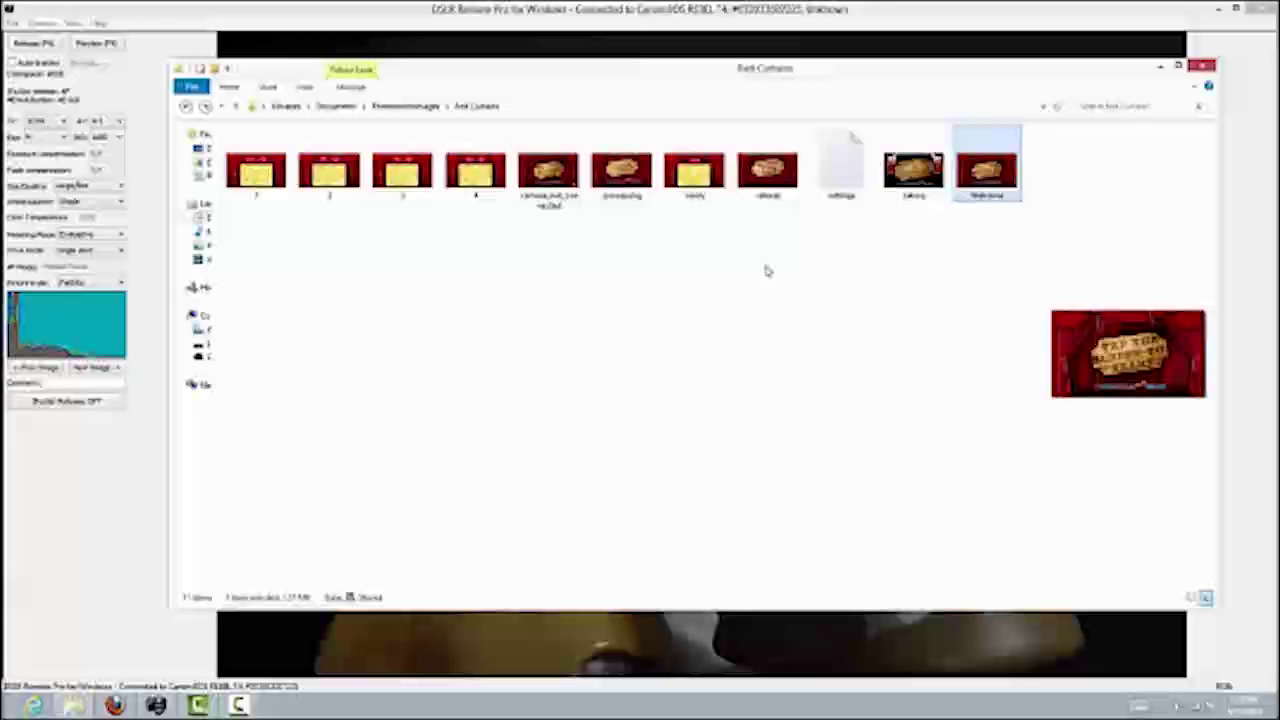
right_click(337, 265)
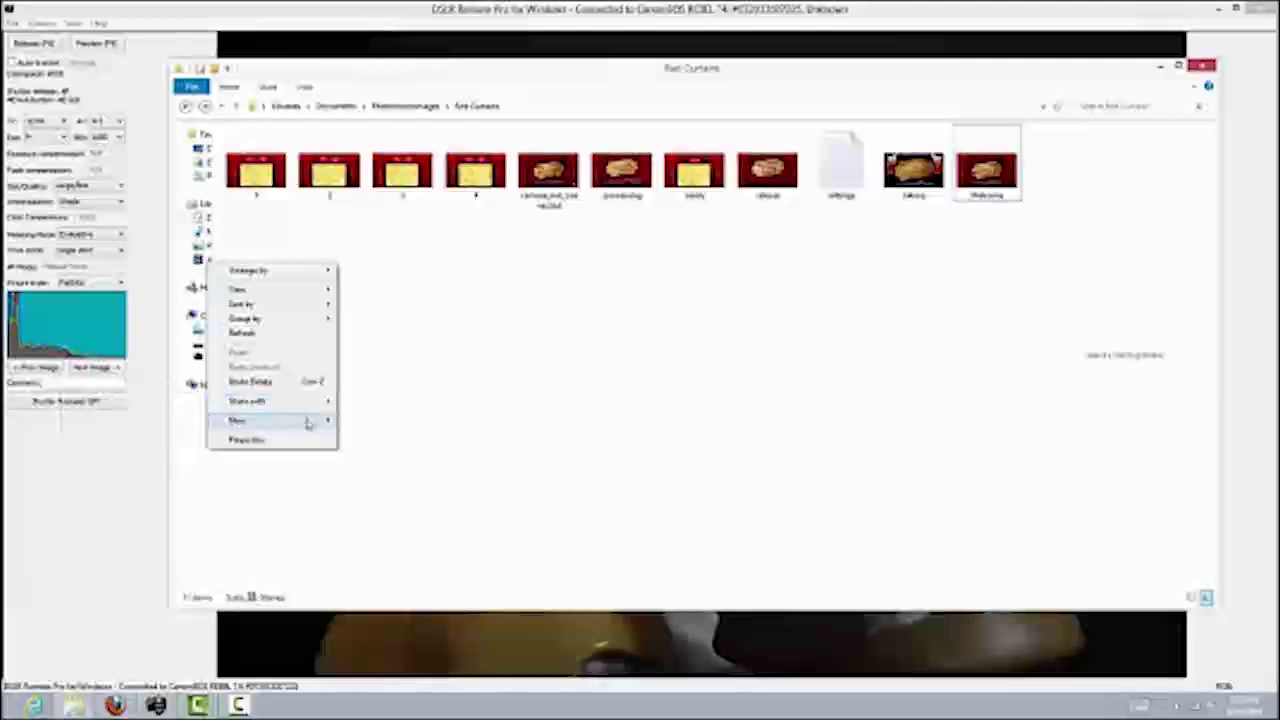
mouse_move(308, 422)
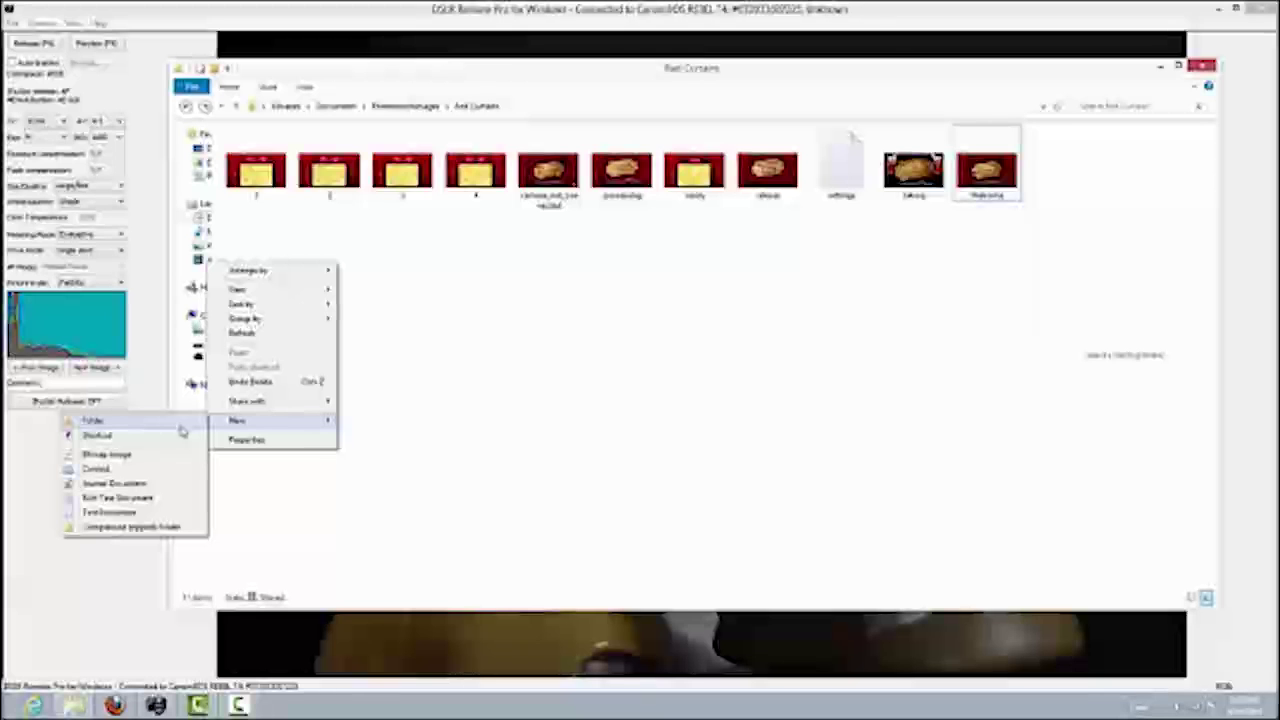
click(182, 430)
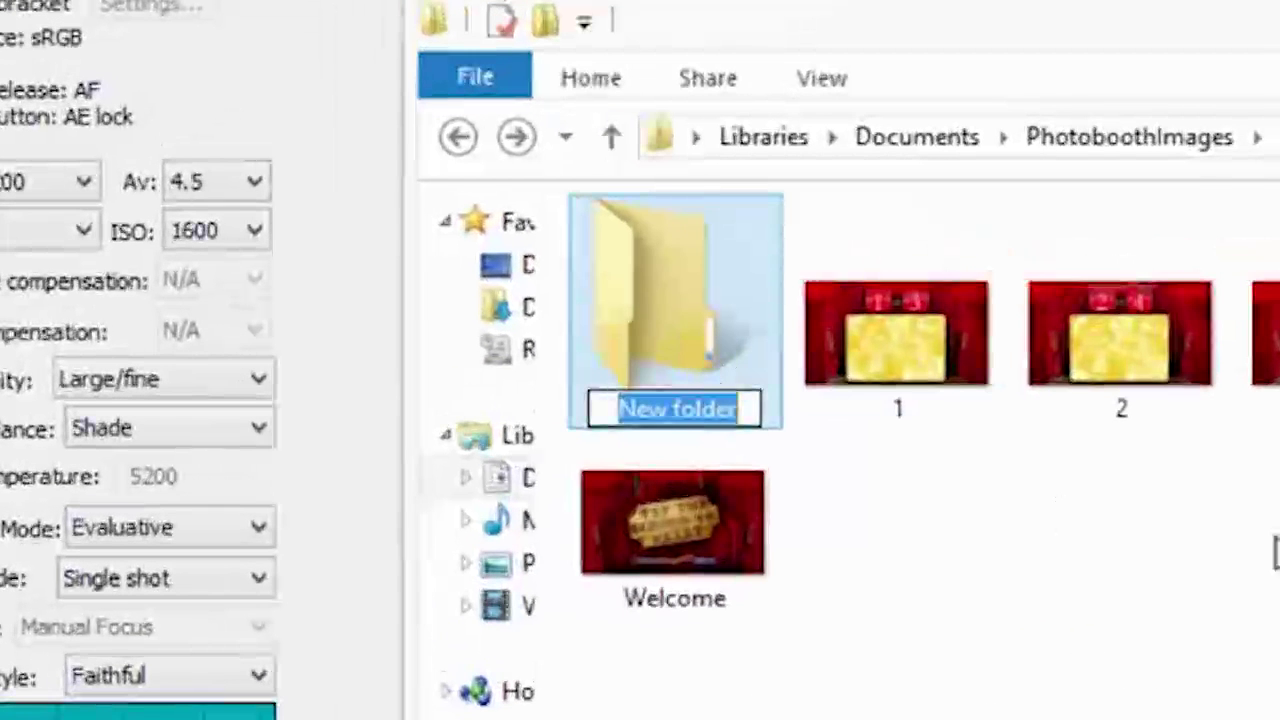
text(Welcome)
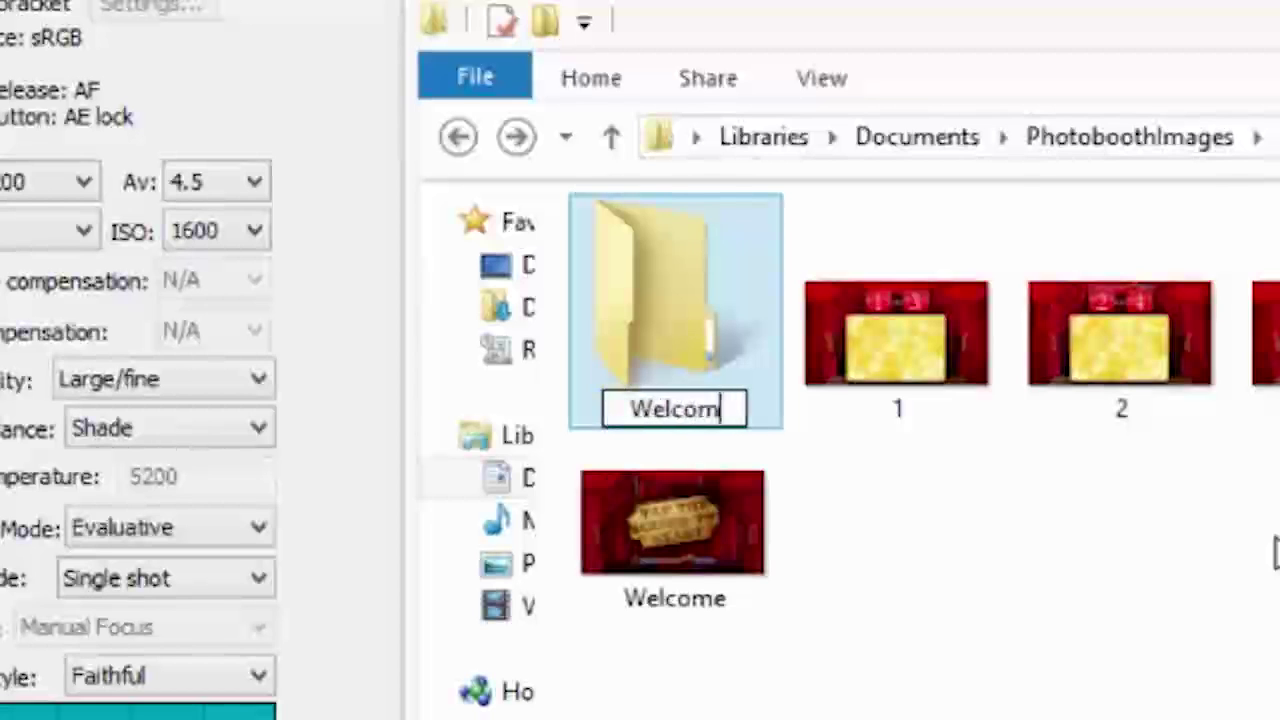
click(1129, 605)
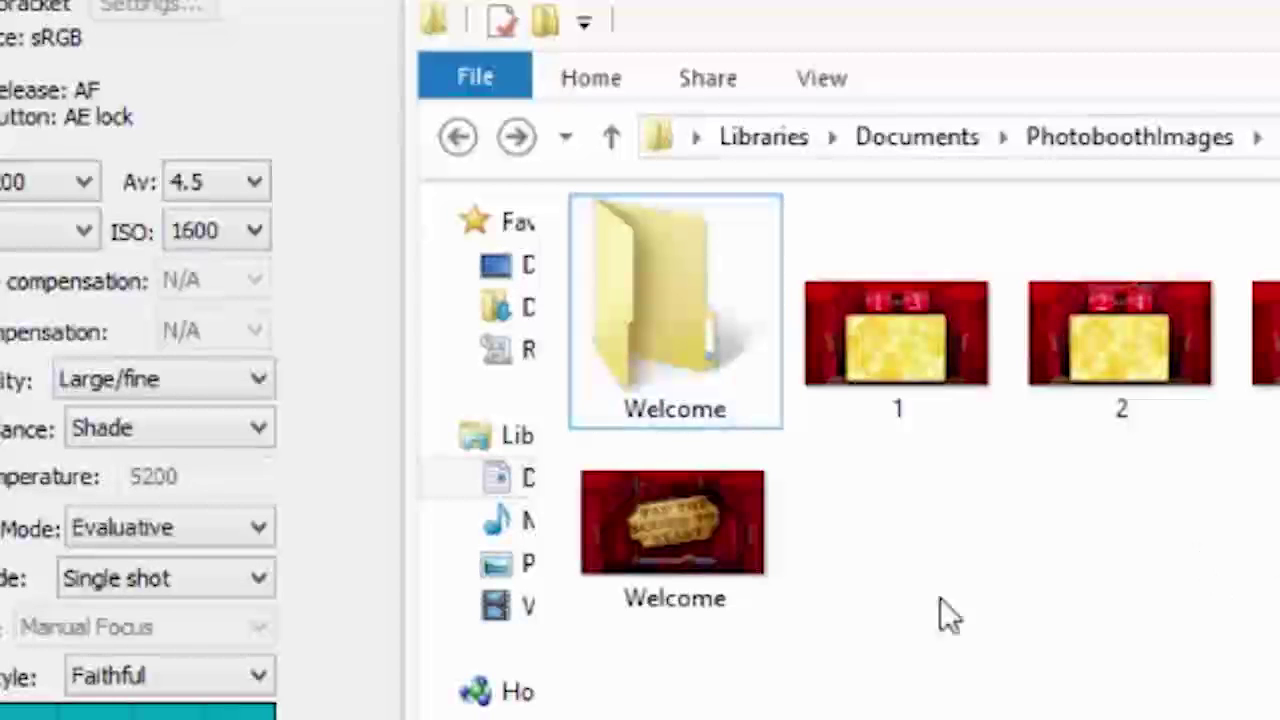
Move the Welcome image into the Welcome folder, check its contents, and return to Red Curtains.
click(722, 556)
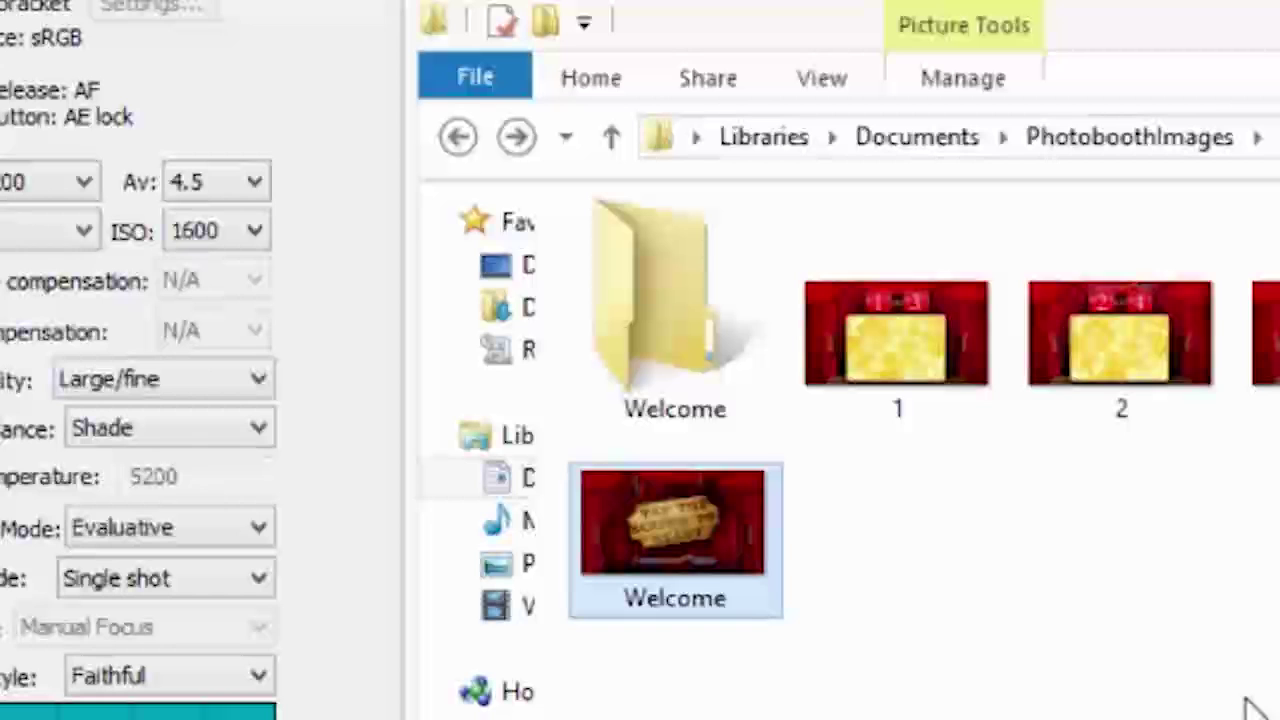
drag(655, 477, 662, 360)
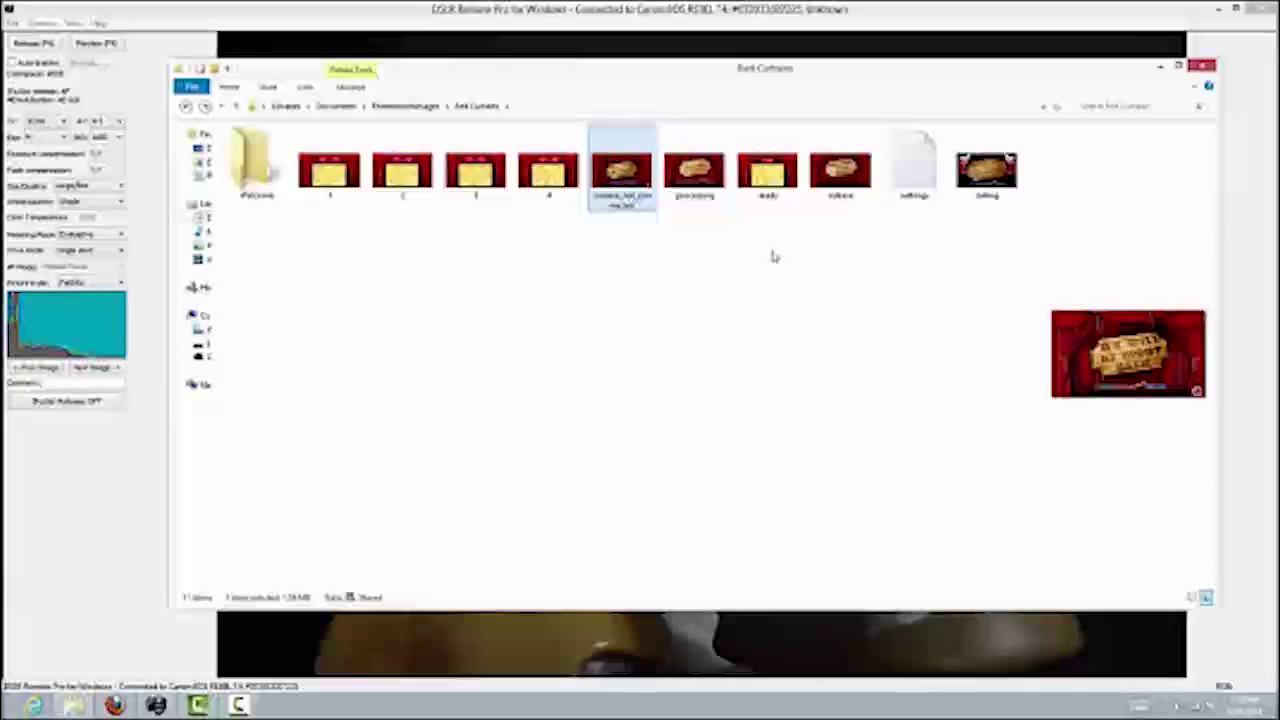
double_click(257, 168)
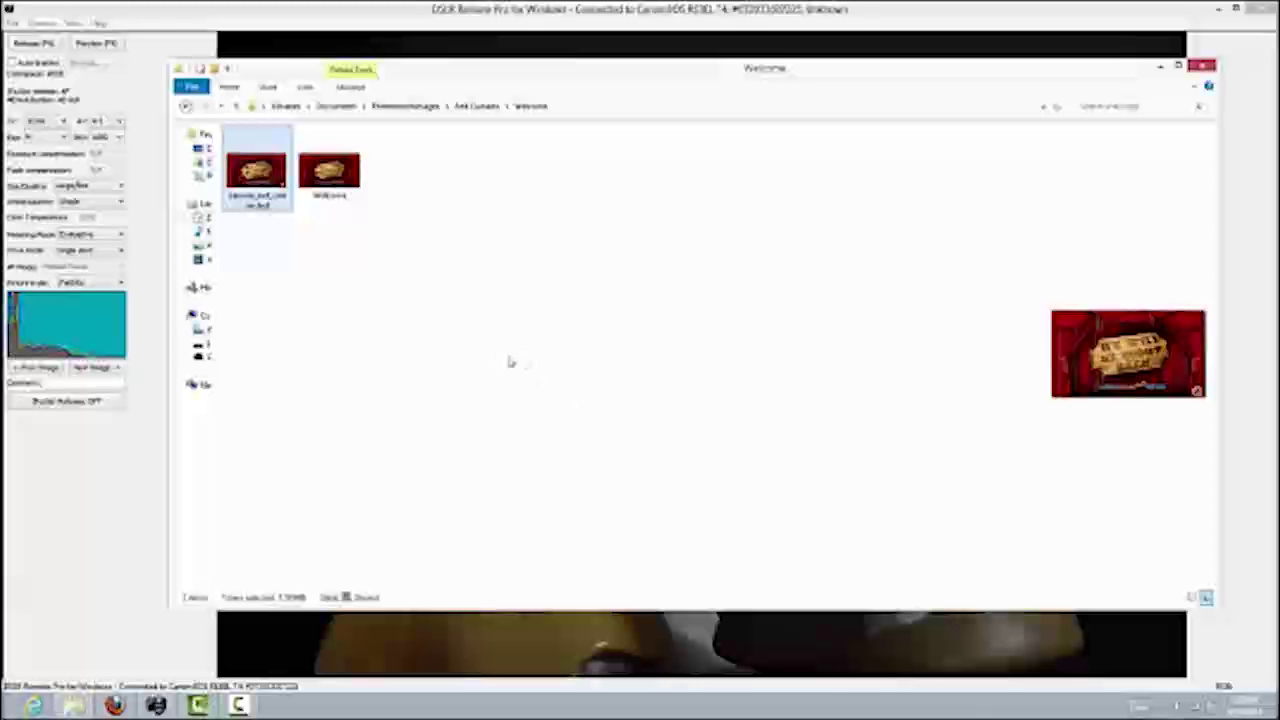
click(186, 107)
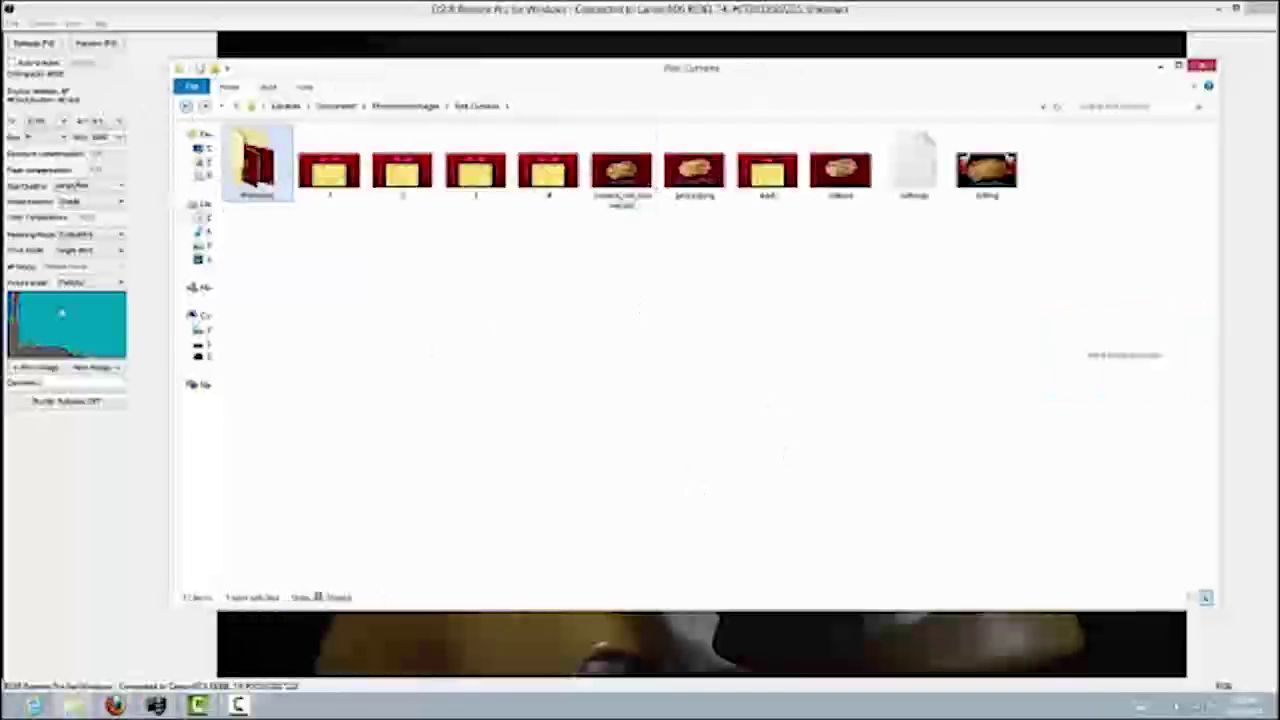
From File > Photobooth Settings, review the images folder path and start saving, including printer settings.
click(82, 506)
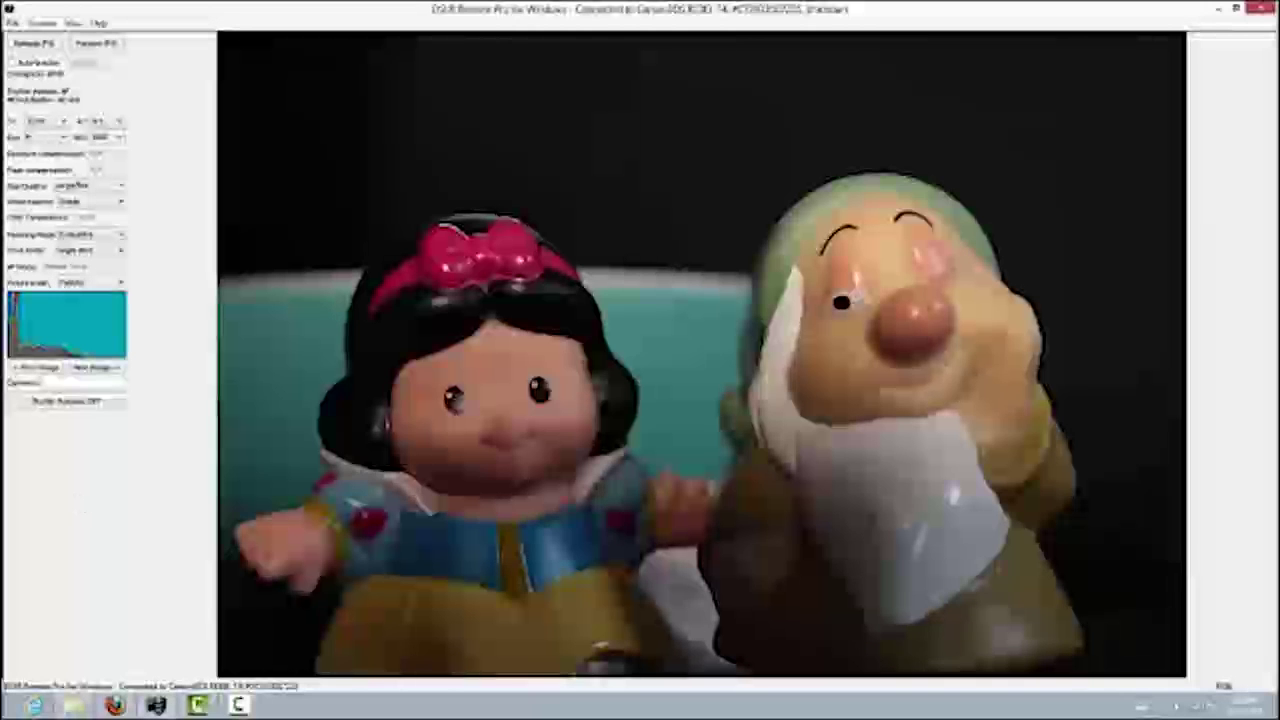
click(16, 23)
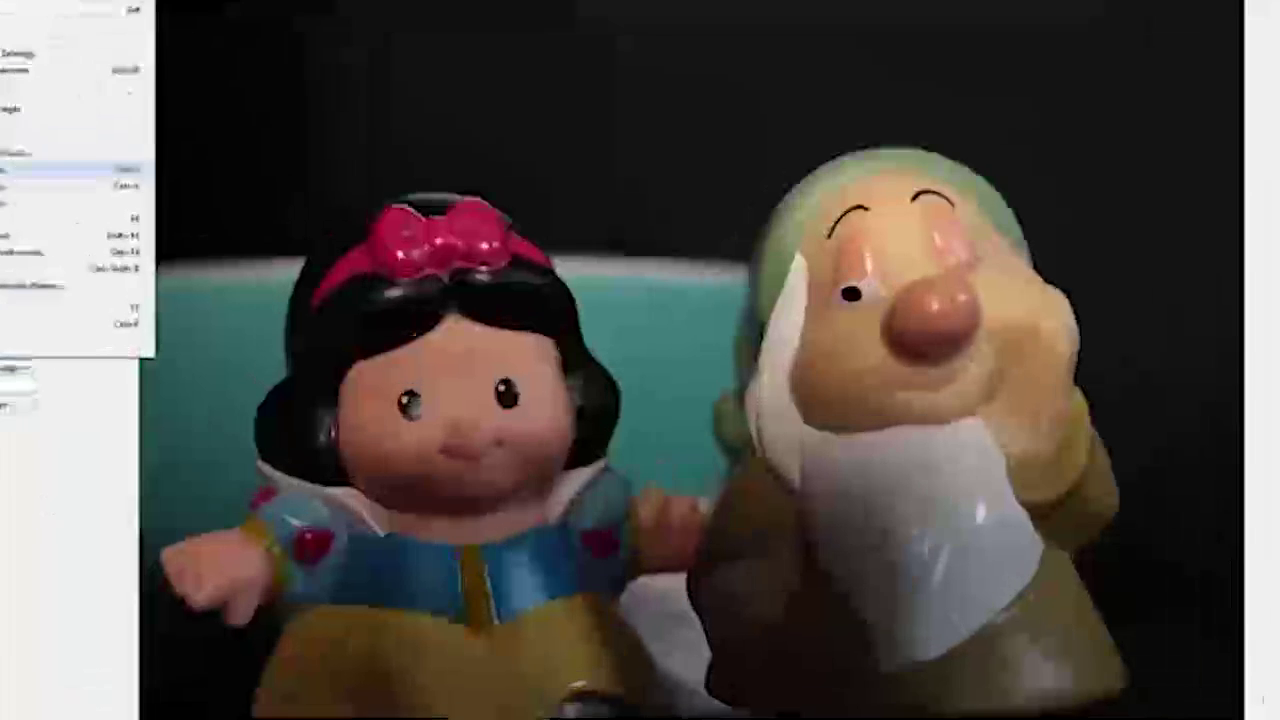
click(70, 170)
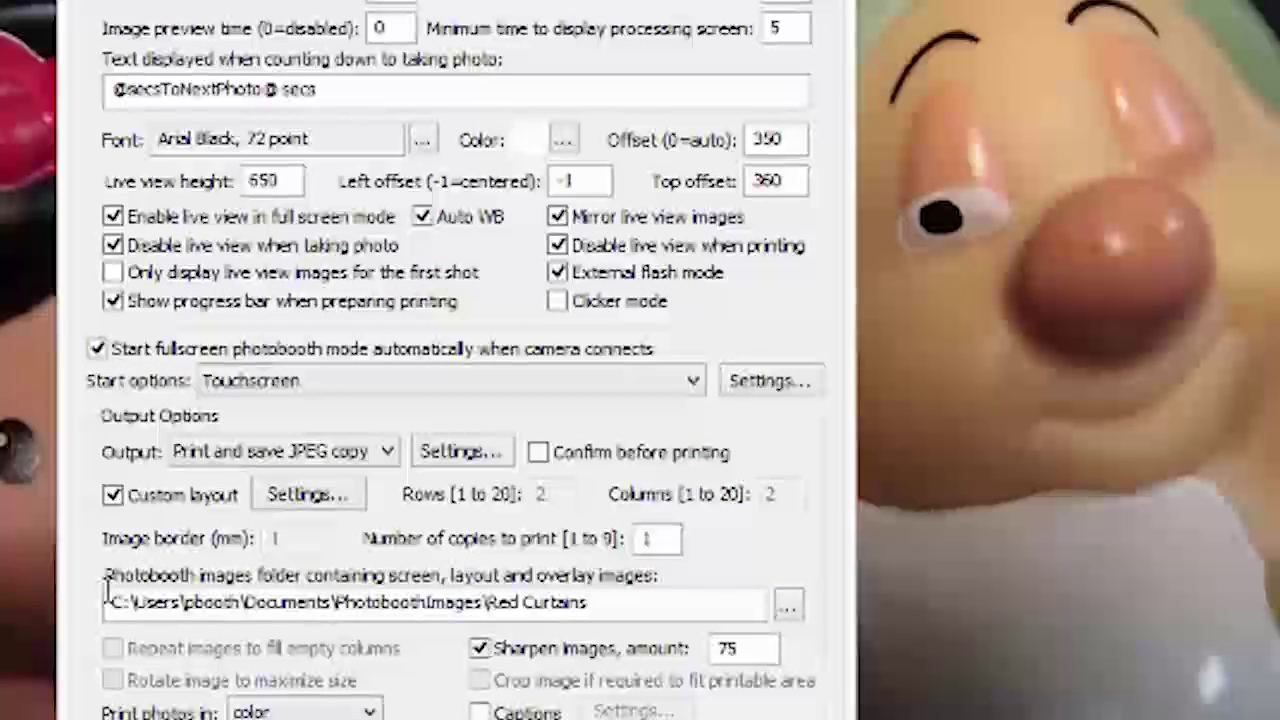
drag(105, 602, 652, 615)
click(652, 612)
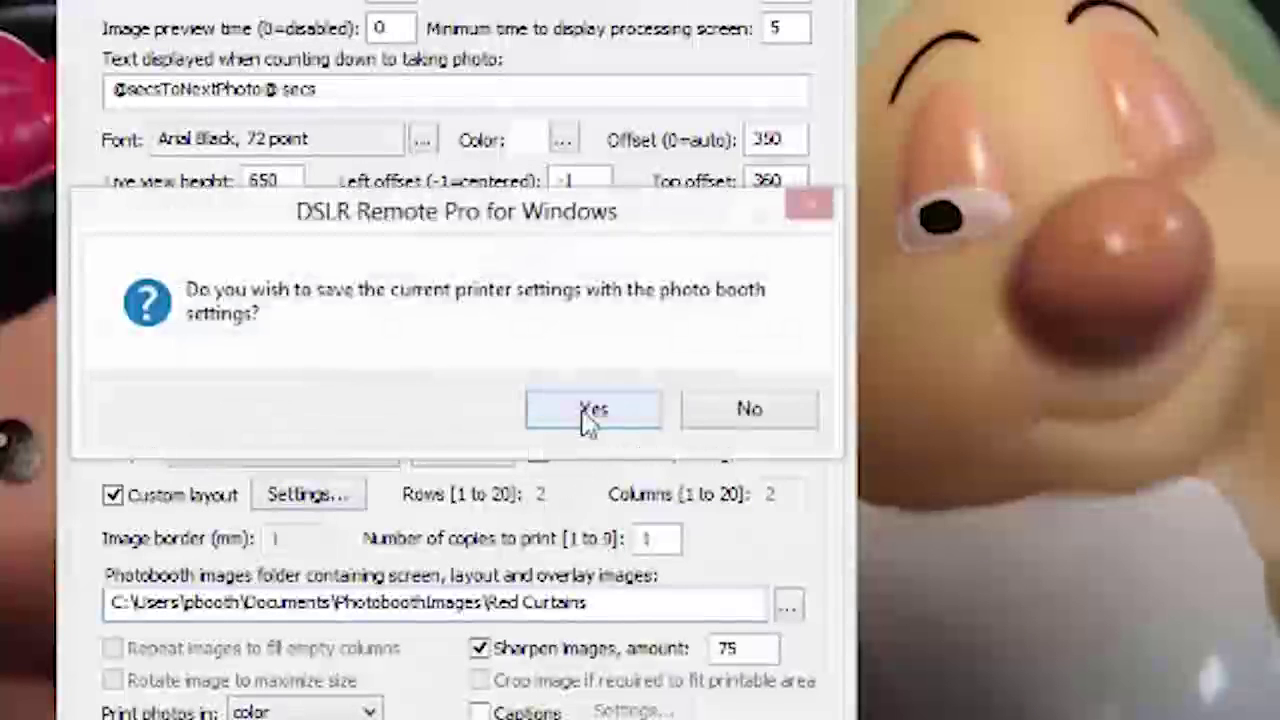
click(591, 410)
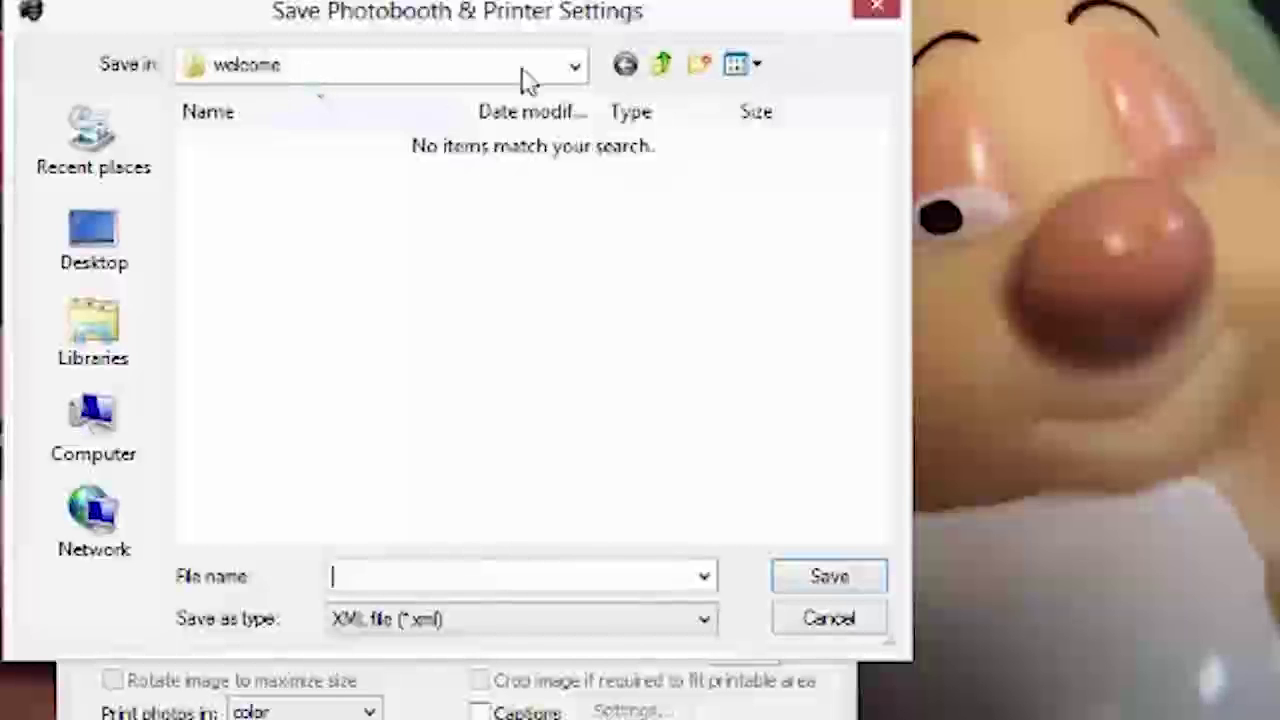
Save the settings file under the name 'settings' into the Red Curtains Welcome folder.
click(658, 68)
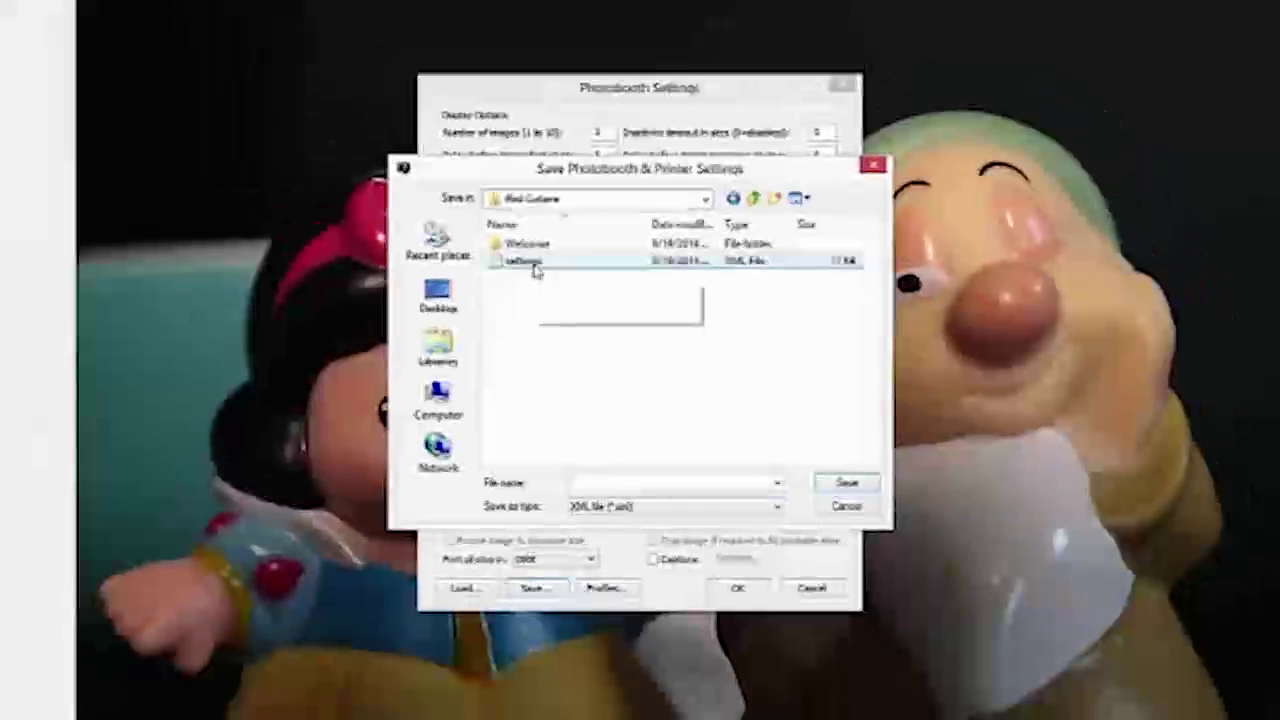
click(534, 262)
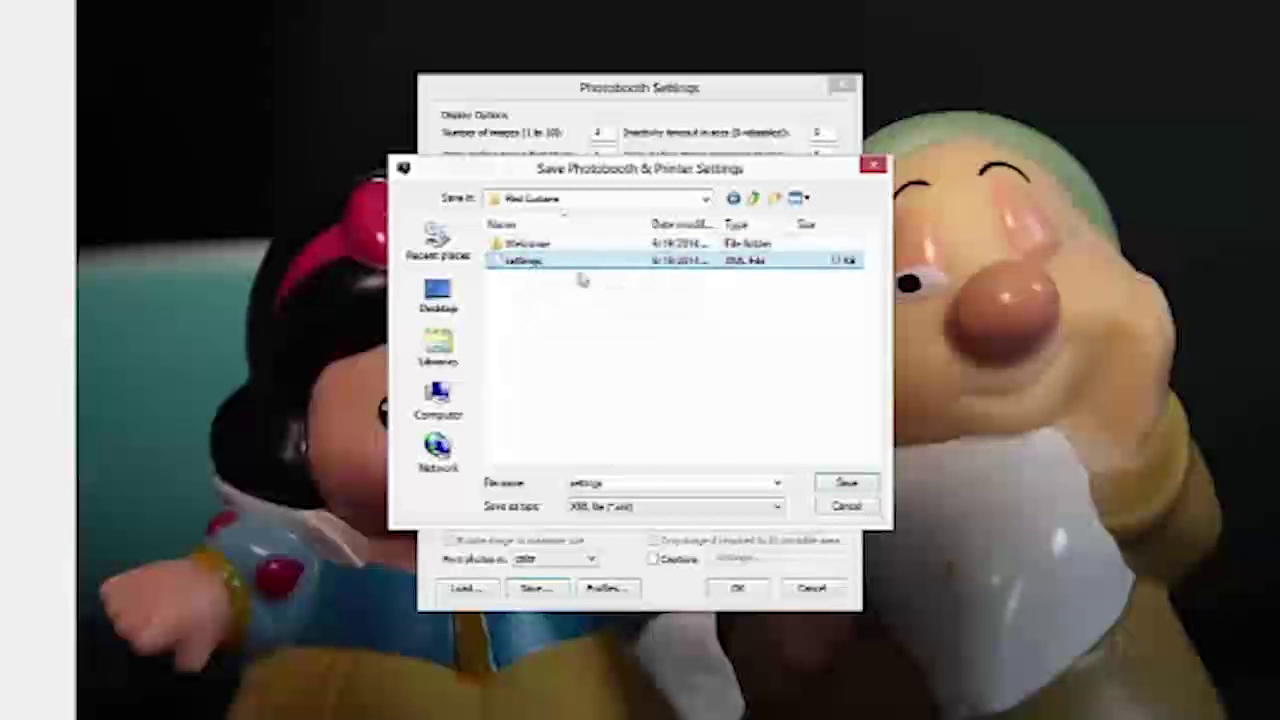
double_click(502, 245)
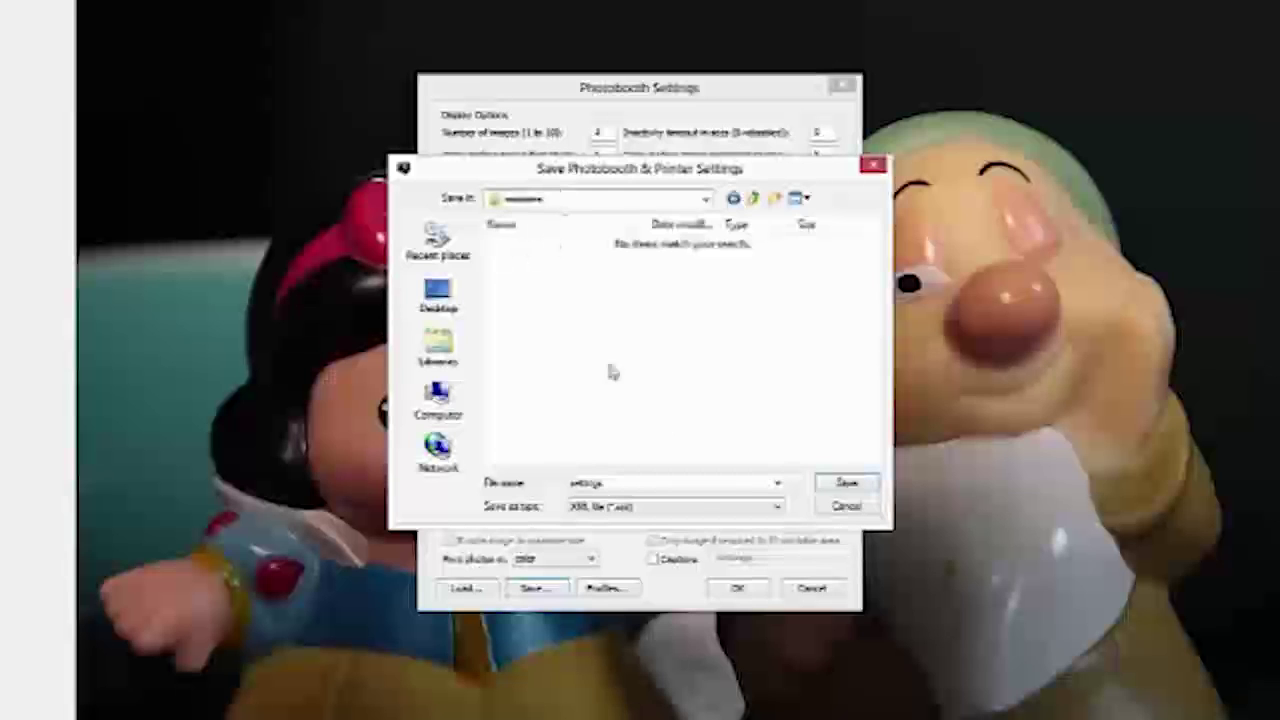
click(840, 485)
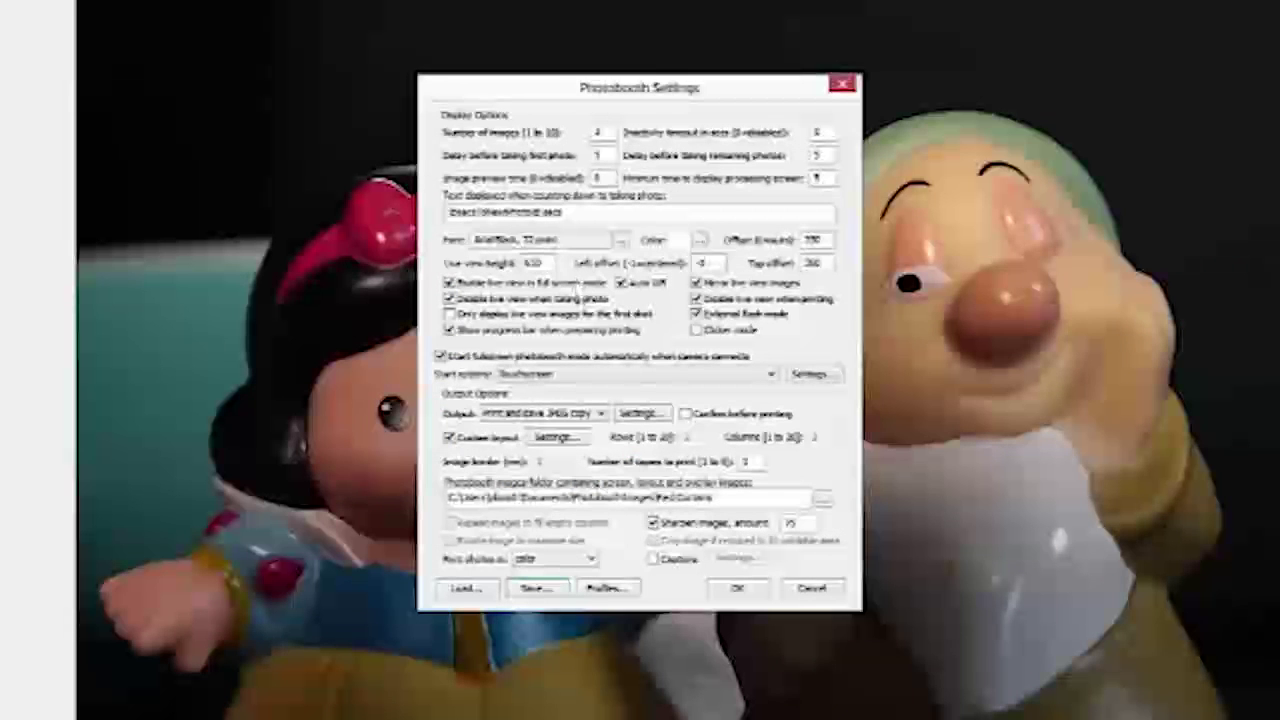
Confirm in File Explorer that the settings file sits in Welcome, then return to Photobooth Settings.
key(alt+Tab)
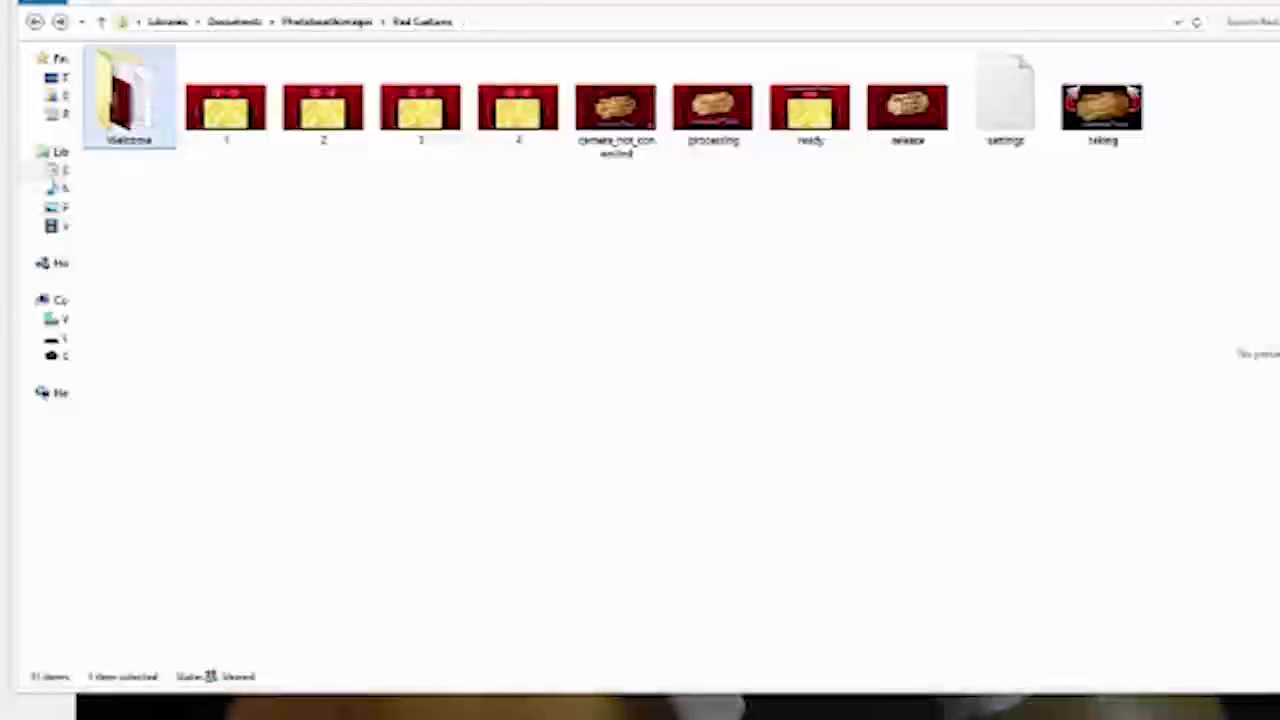
double_click(153, 110)
click(218, 112)
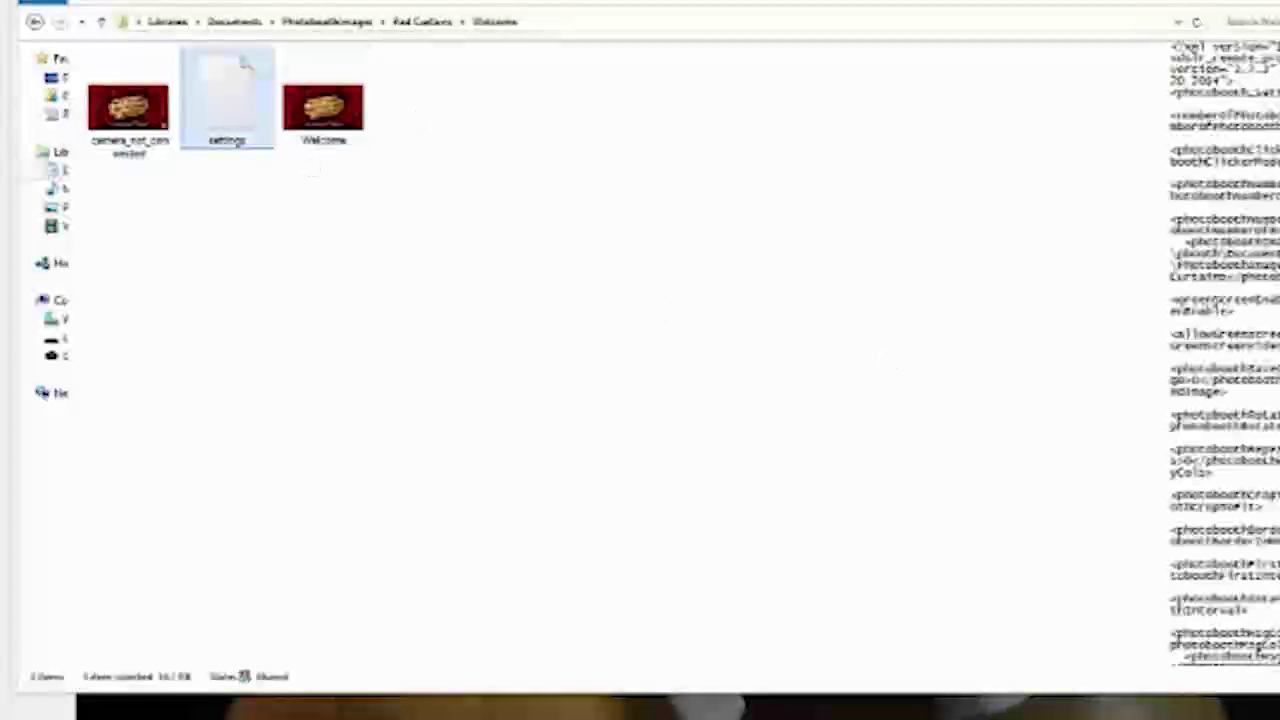
key(alt+Tab)
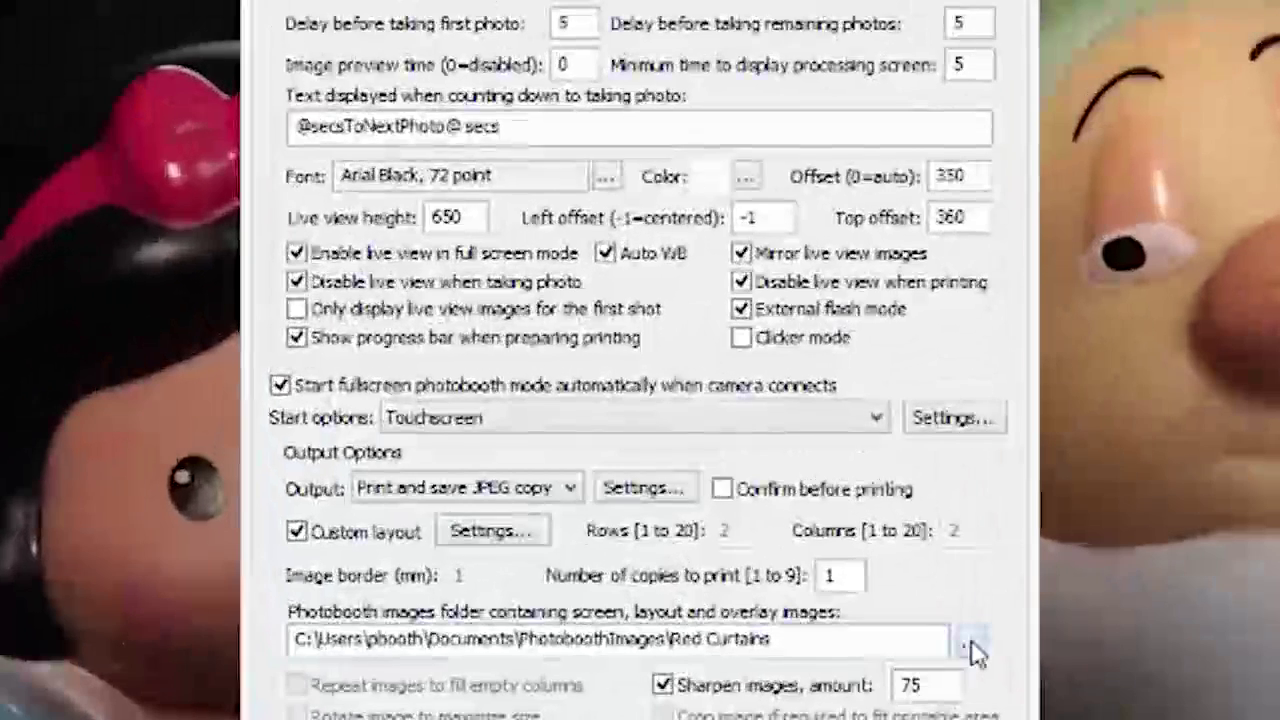
click(972, 646)
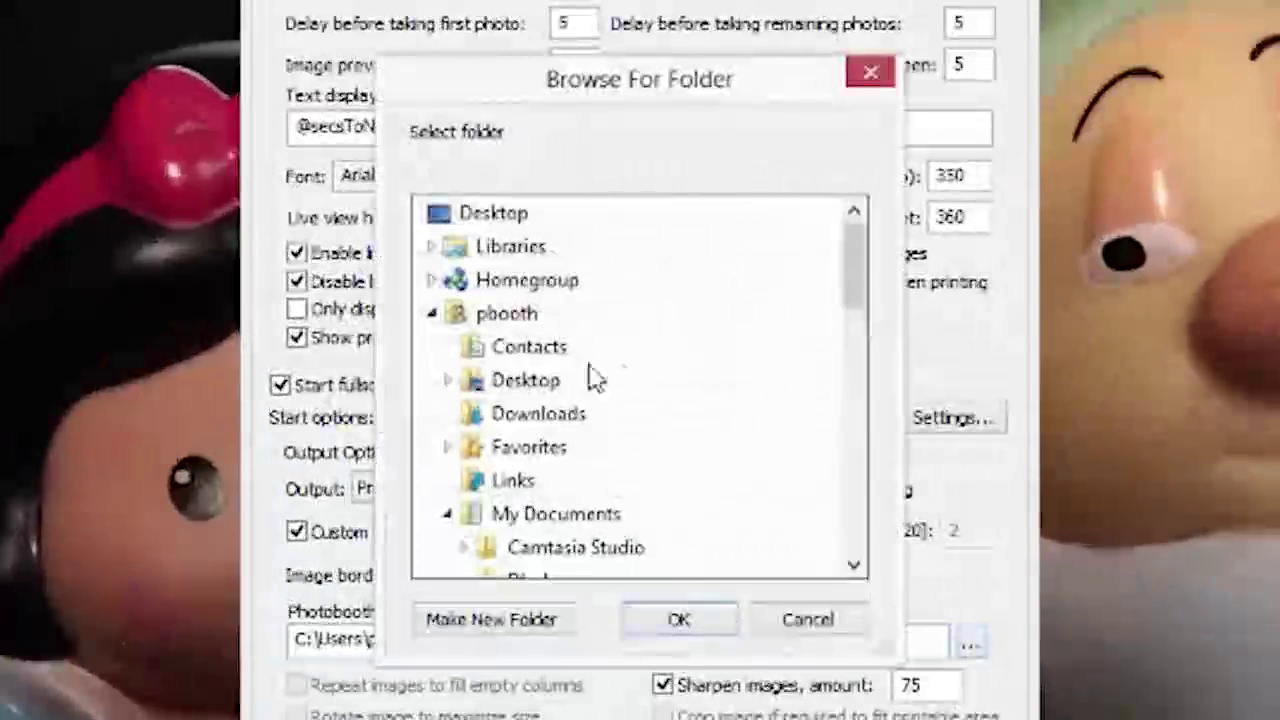
drag(858, 305, 857, 440)
click(567, 500)
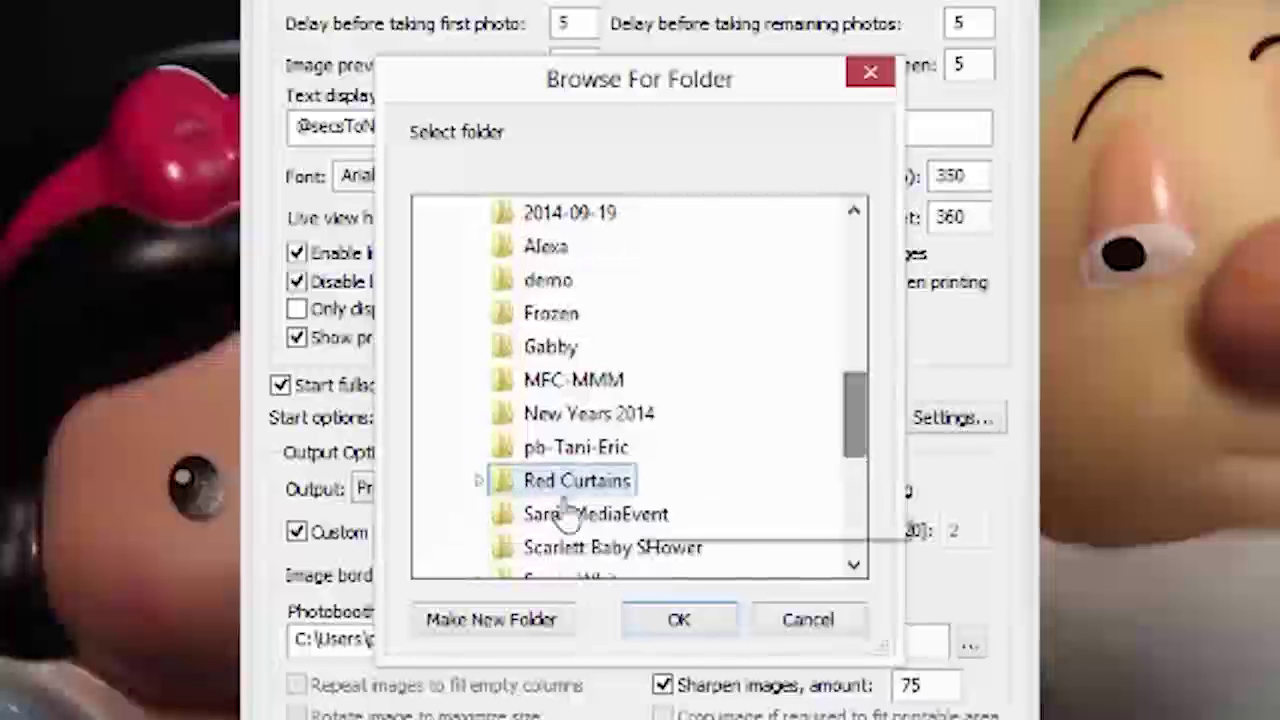
click(479, 481)
drag(858, 423, 851, 471)
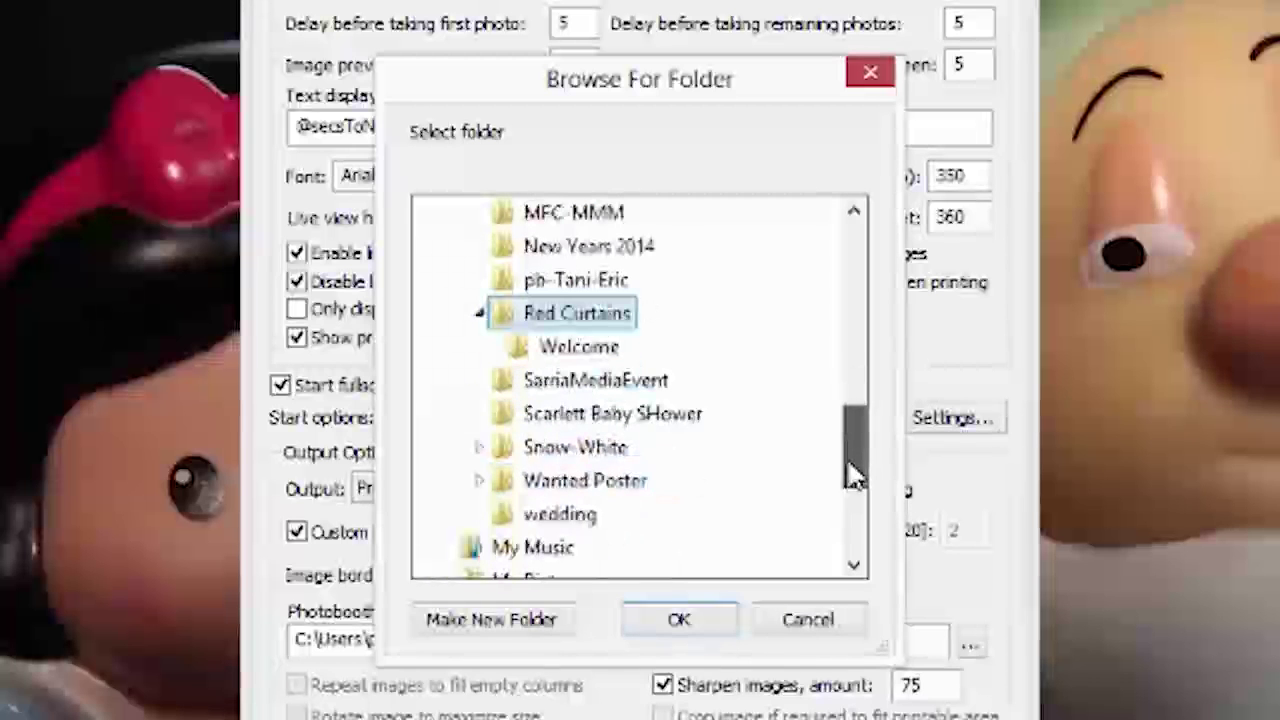
click(590, 350)
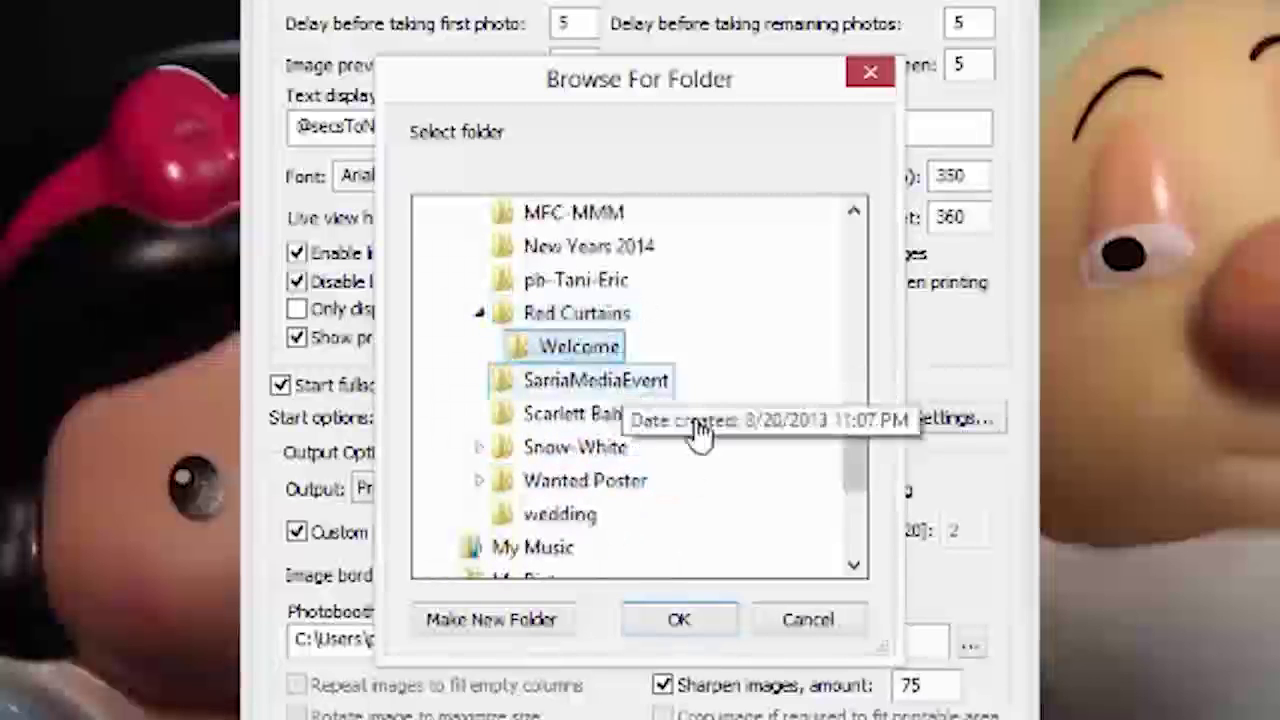
click(678, 620)
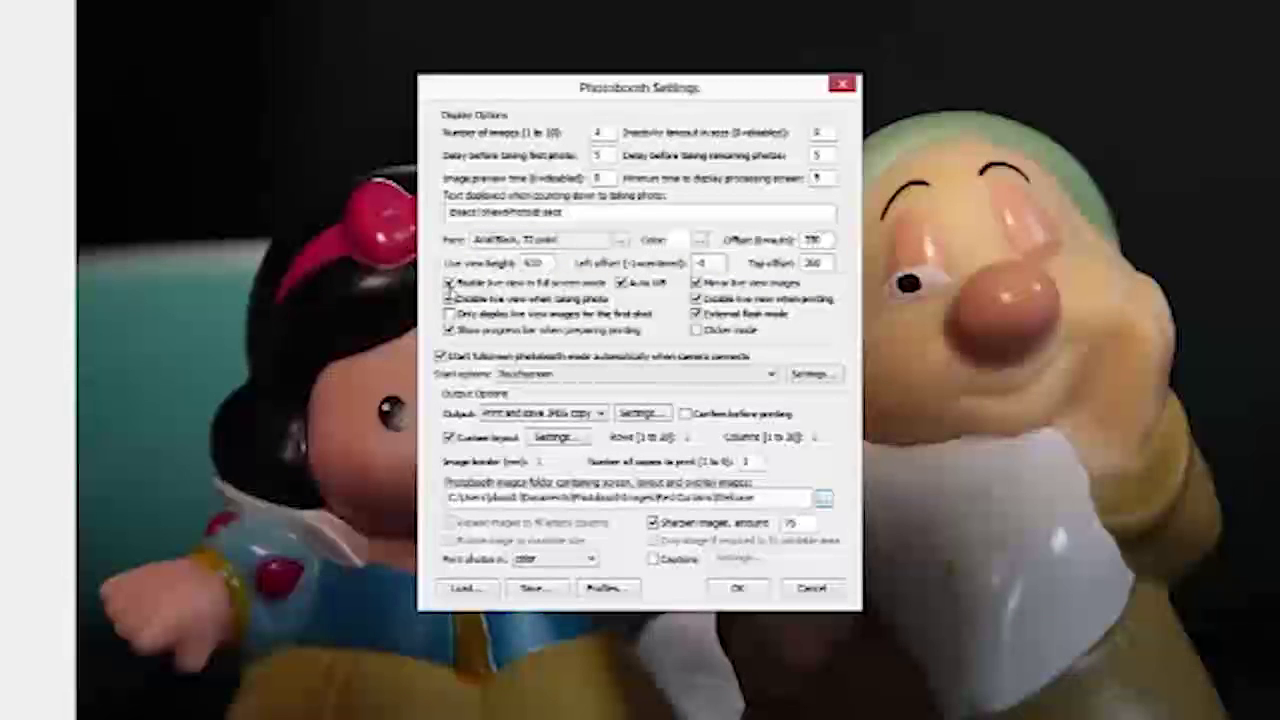
Turn off full-screen live view and open the touchscreen start settings.
click(455, 284)
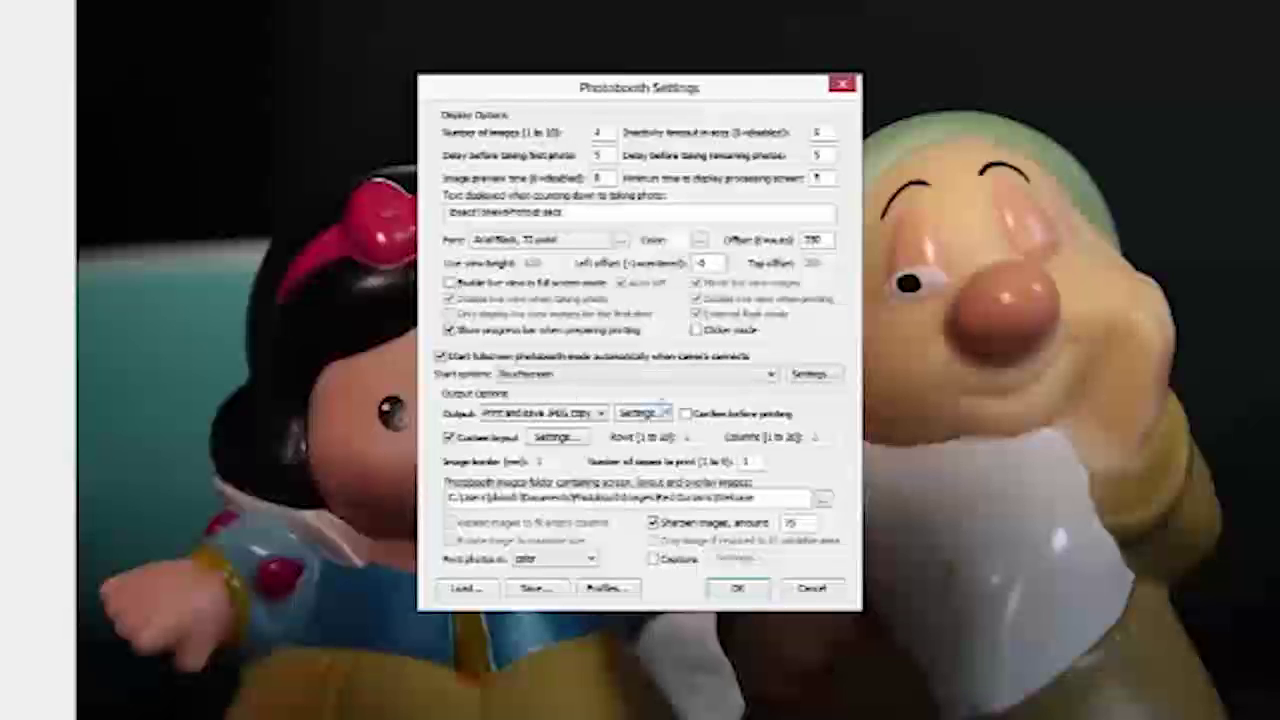
click(812, 374)
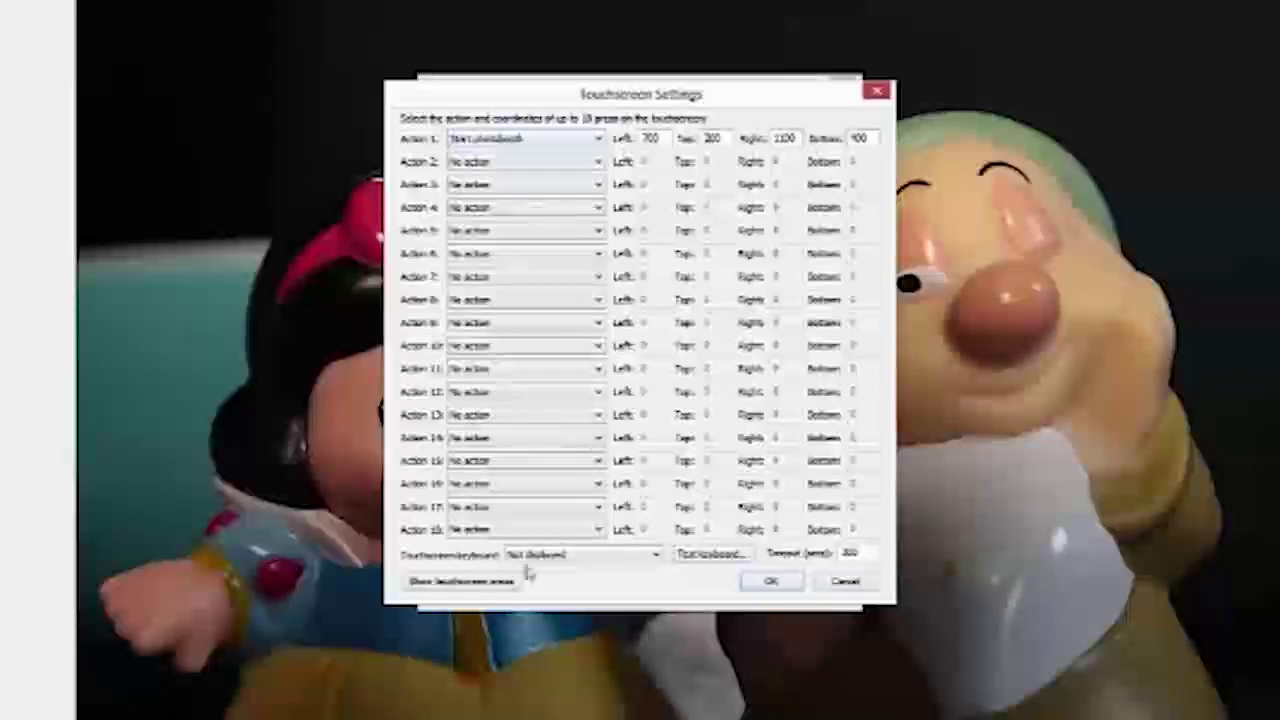
Preview the current touchscreen areas full screen.
click(440, 586)
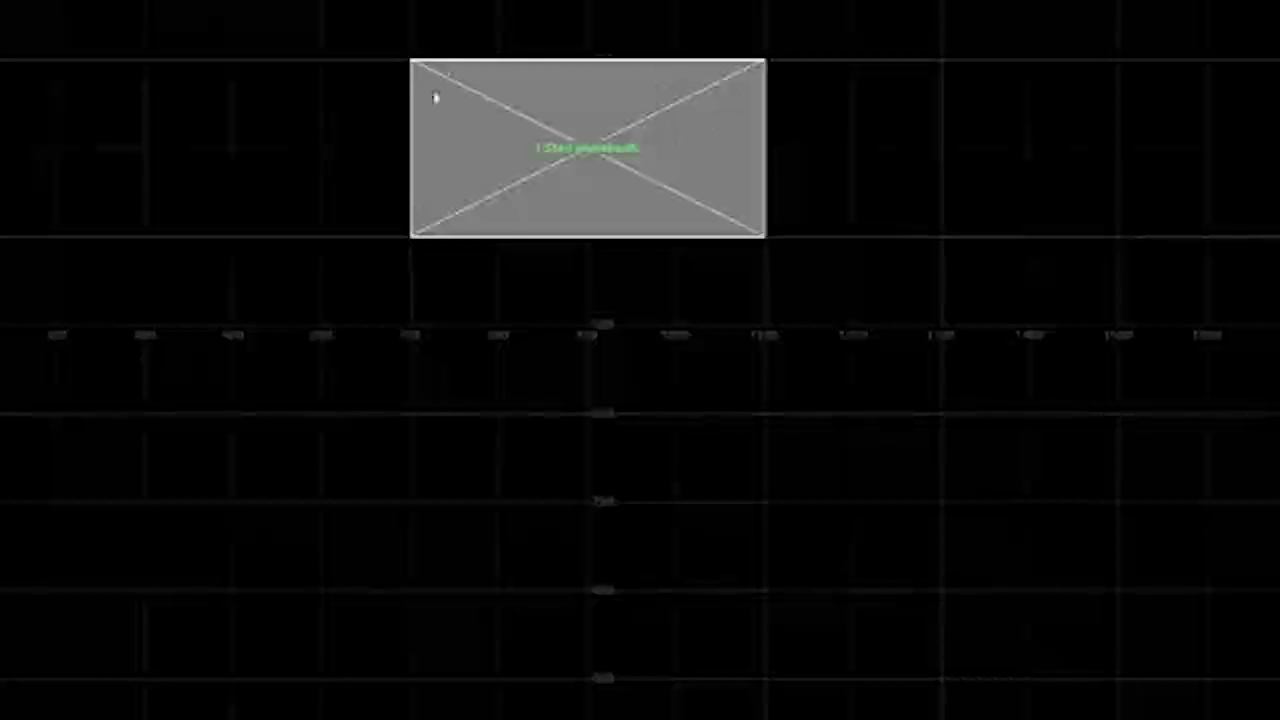
click(573, 288)
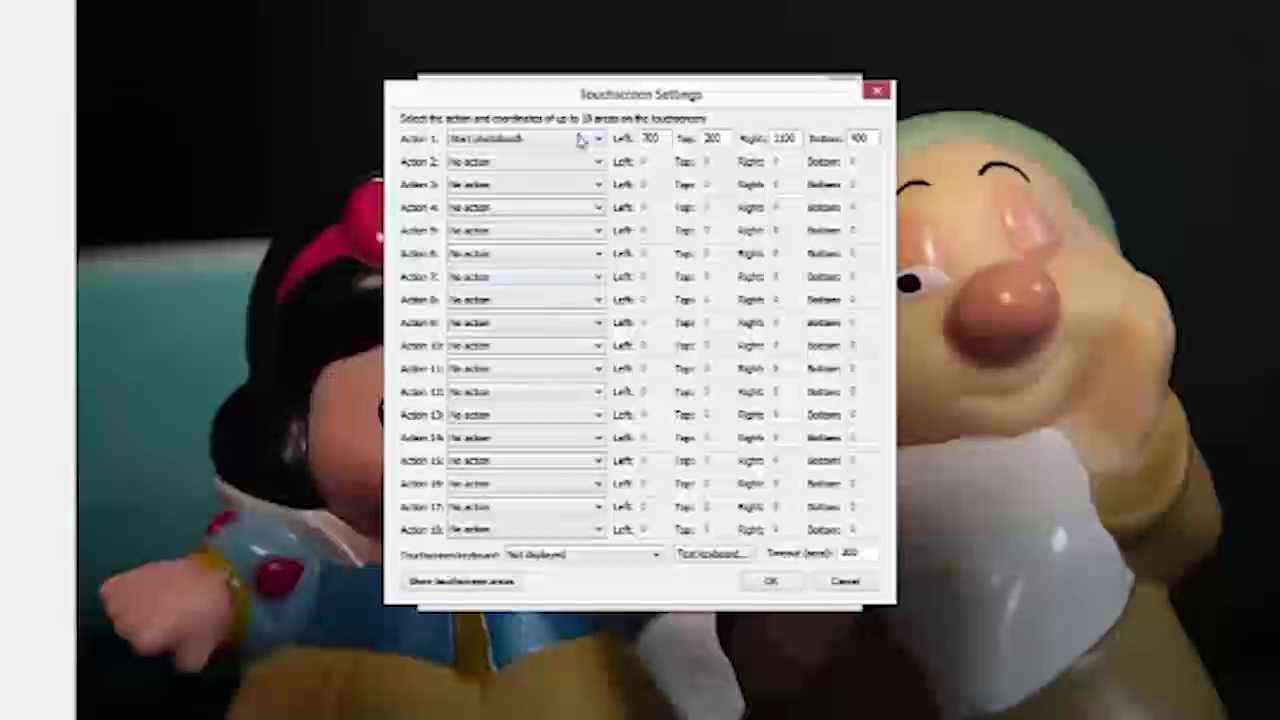
click(770, 531)
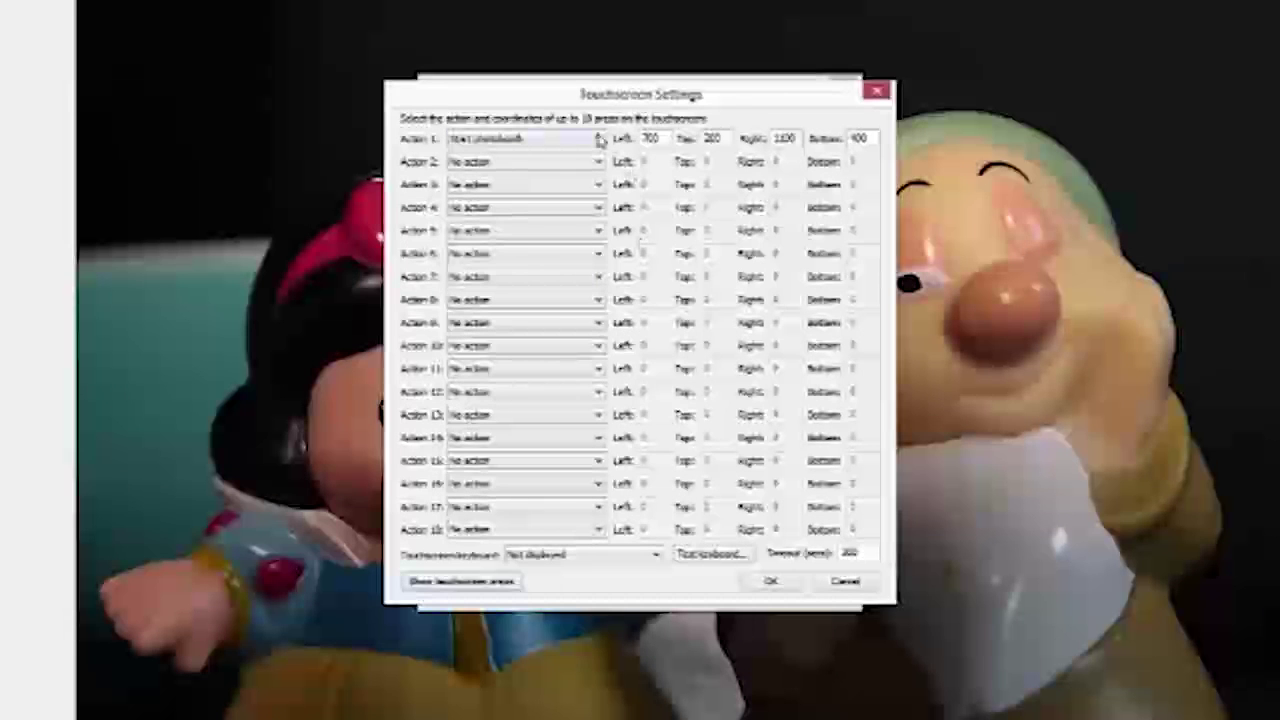
click(508, 582)
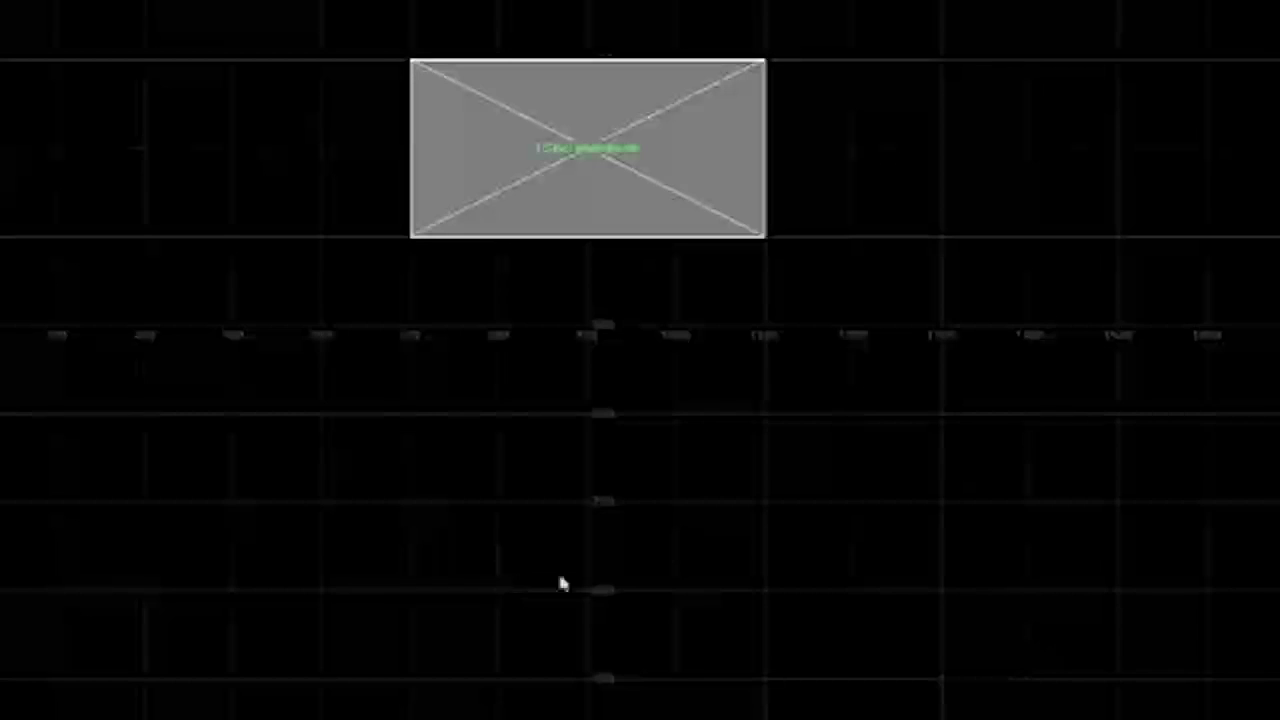
Change Action 1 to 'Select profile 2' and preview the touchscreen areas again.
click(579, 198)
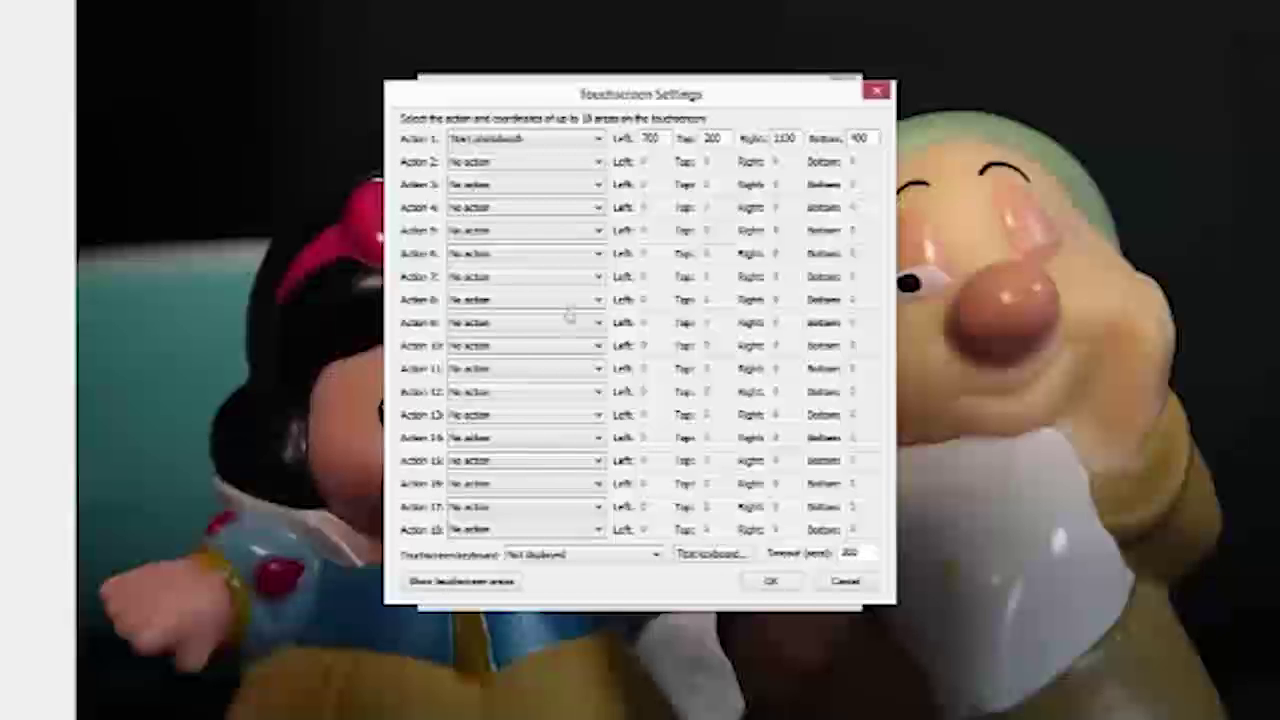
click(600, 139)
scroll(528, 352, down, 7)
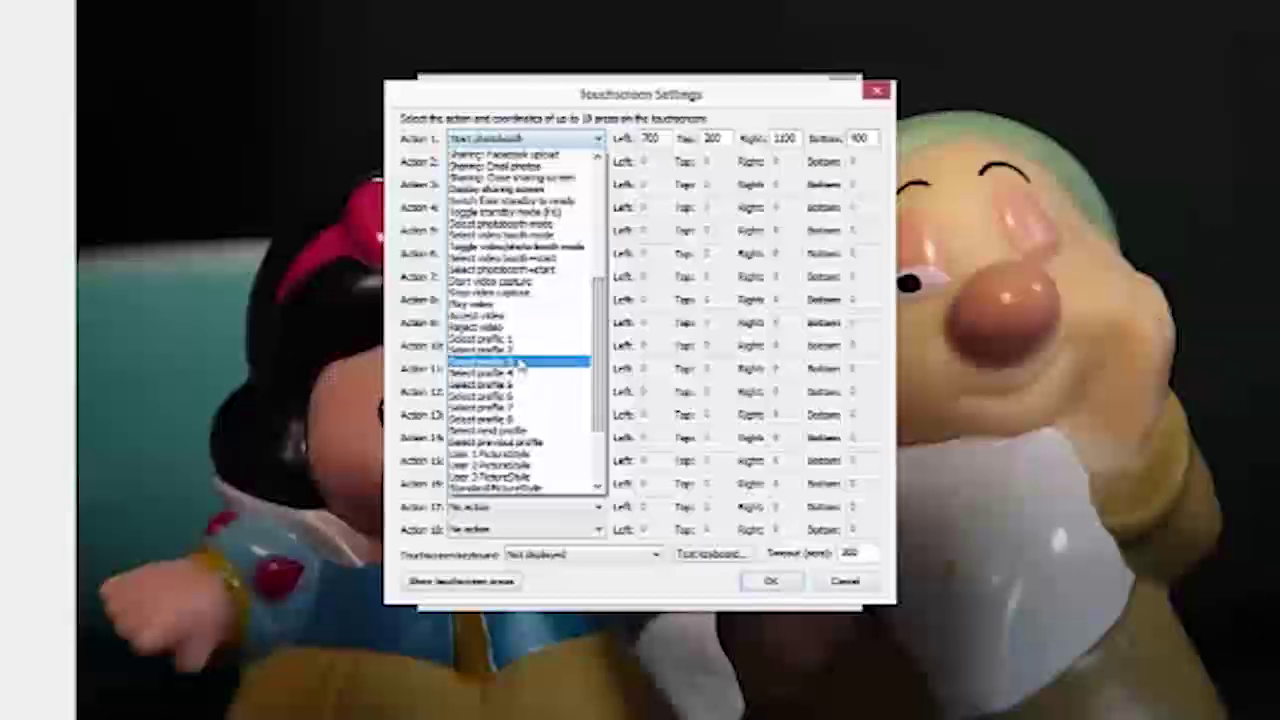
click(518, 362)
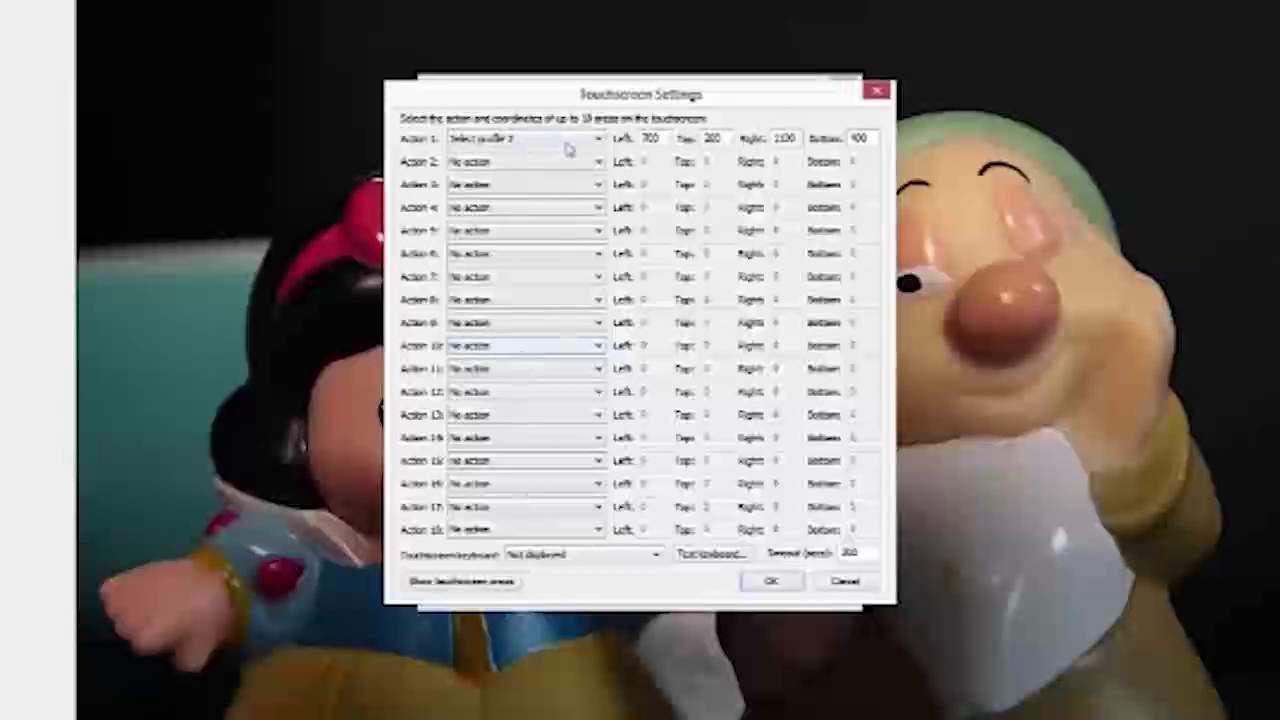
click(632, 140)
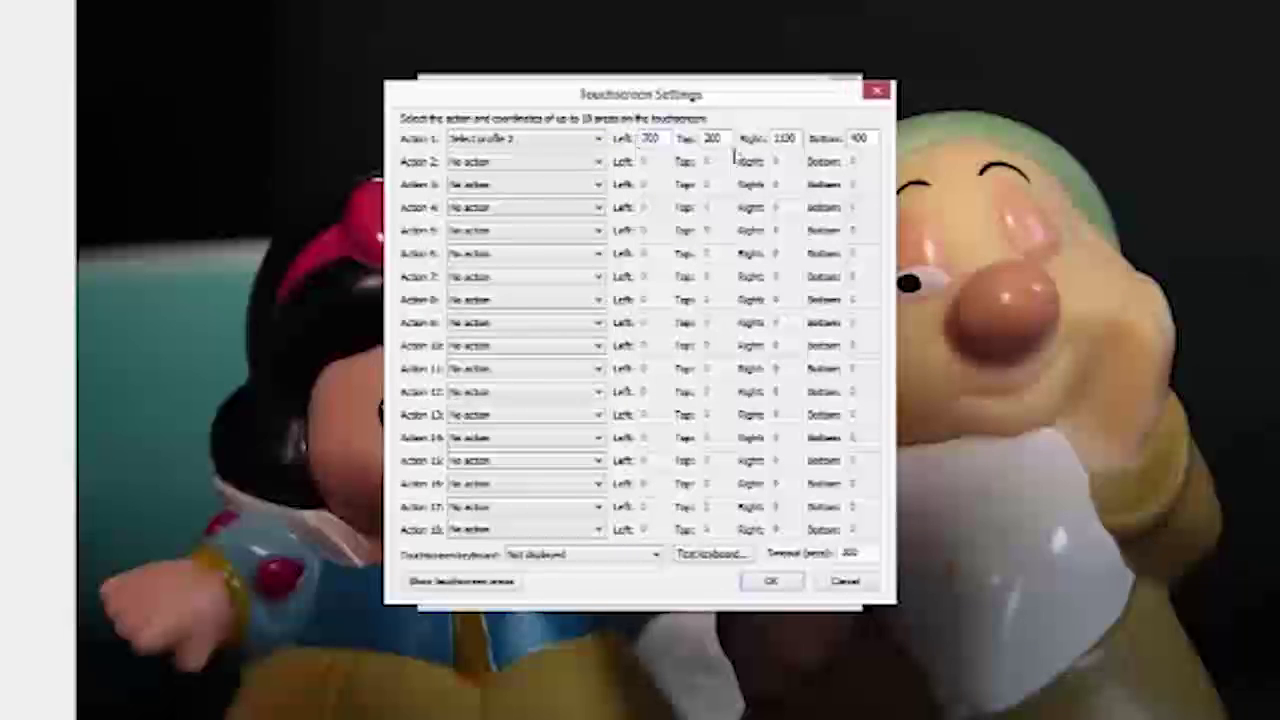
click(452, 583)
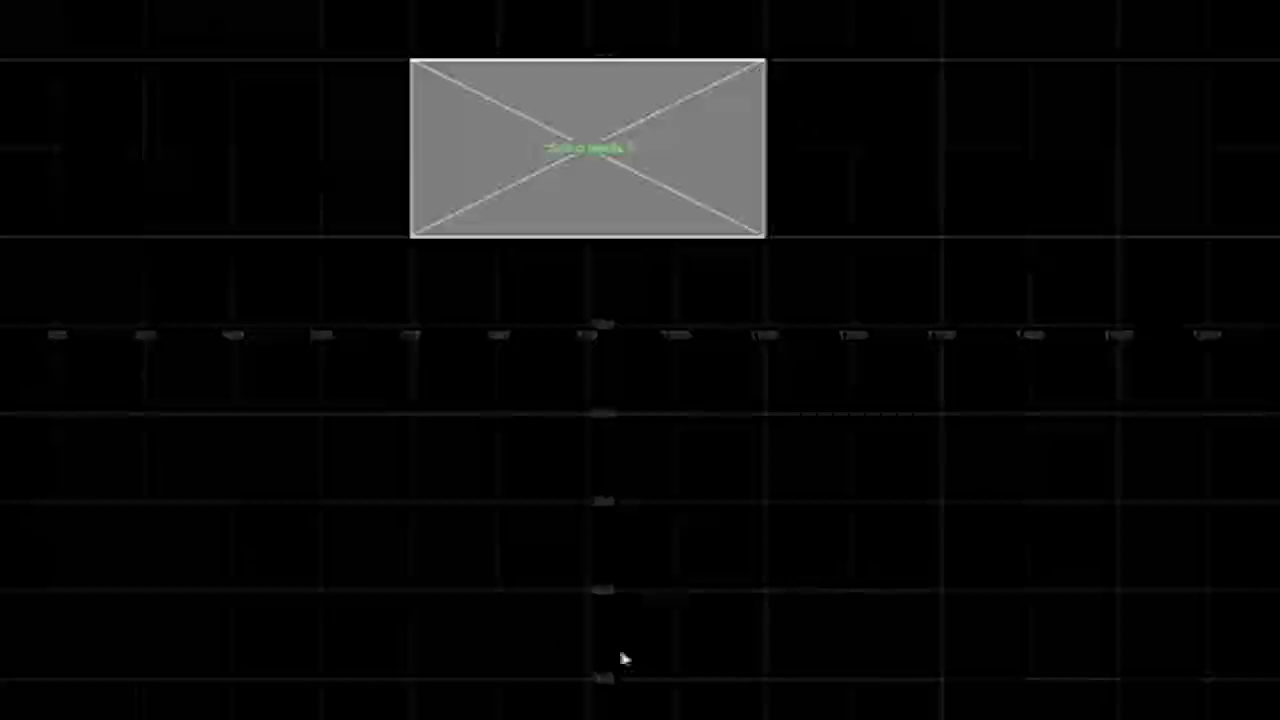
click(686, 277)
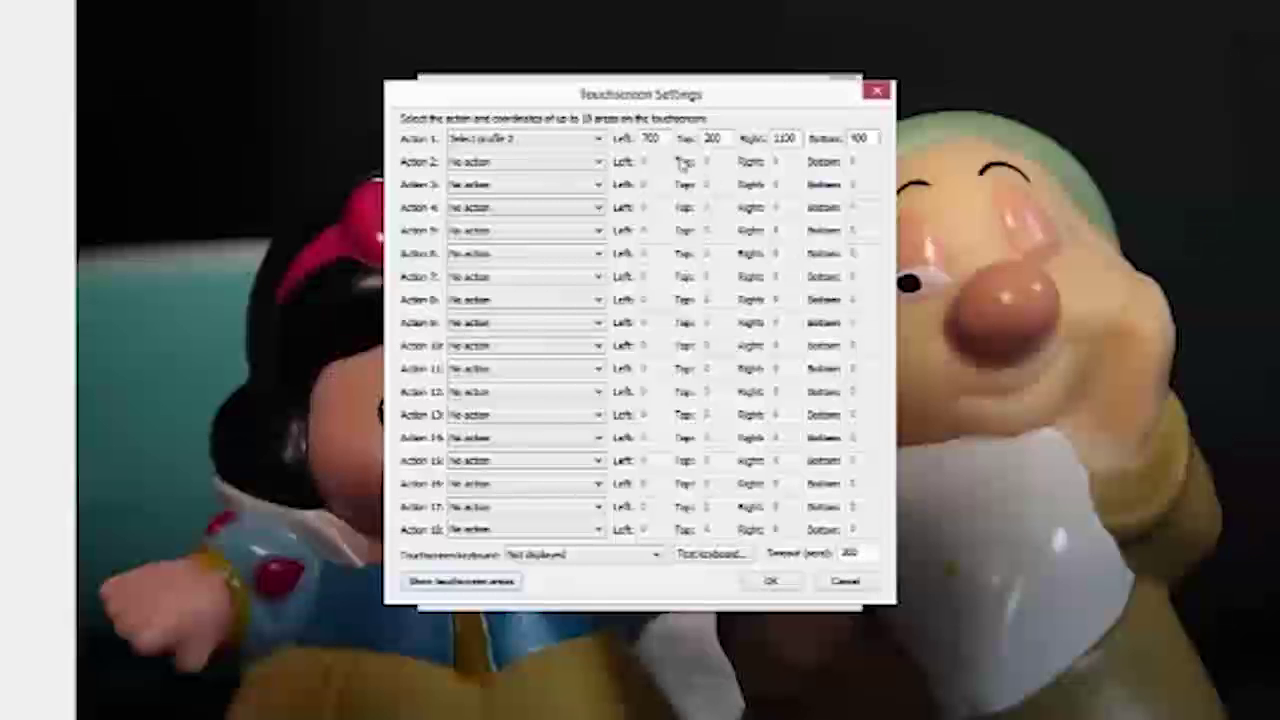
Set the first touchscreen area's Right and Bottom to 1000 and preview it full screen.
double_click(655, 138)
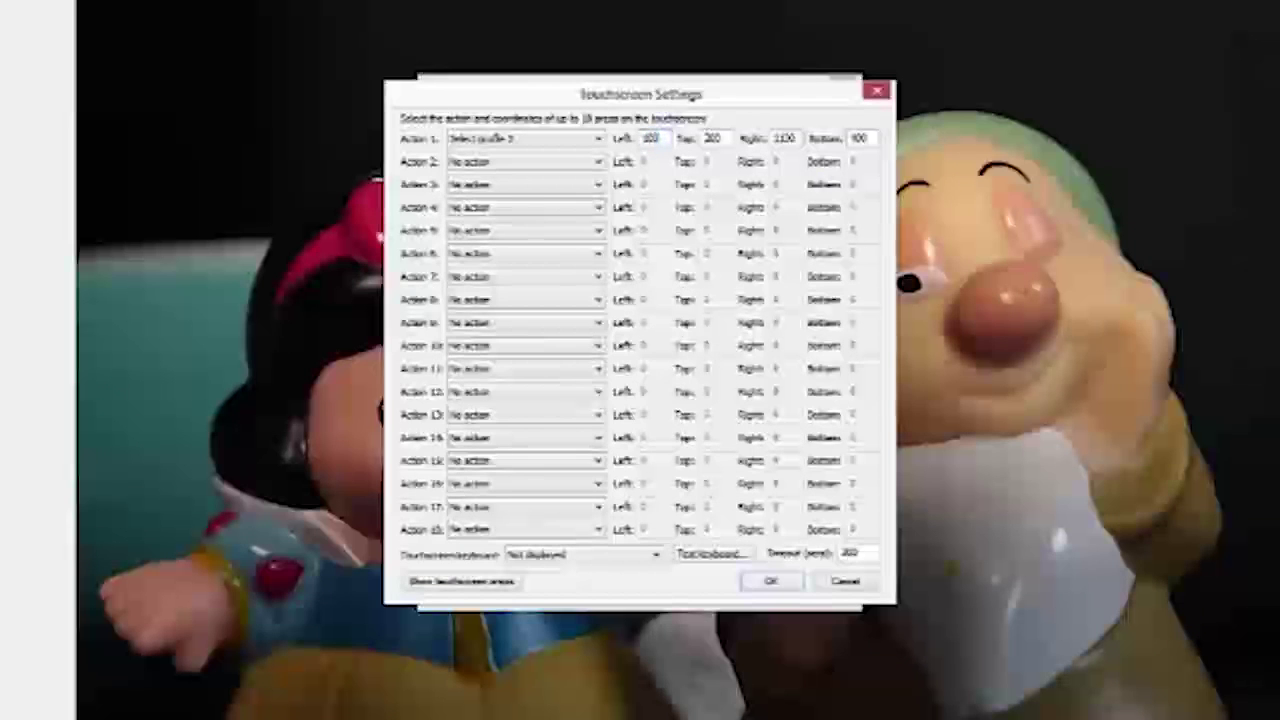
double_click(716, 138)
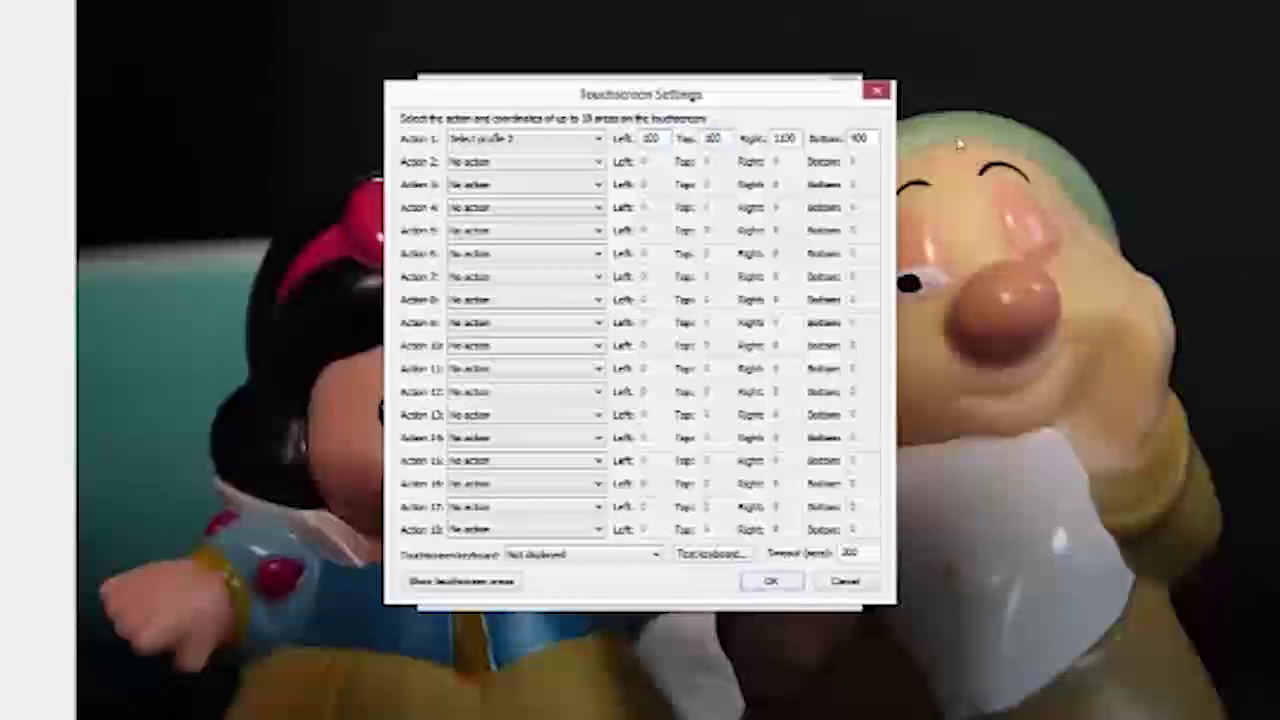
double_click(779, 138)
double_click(779, 138)
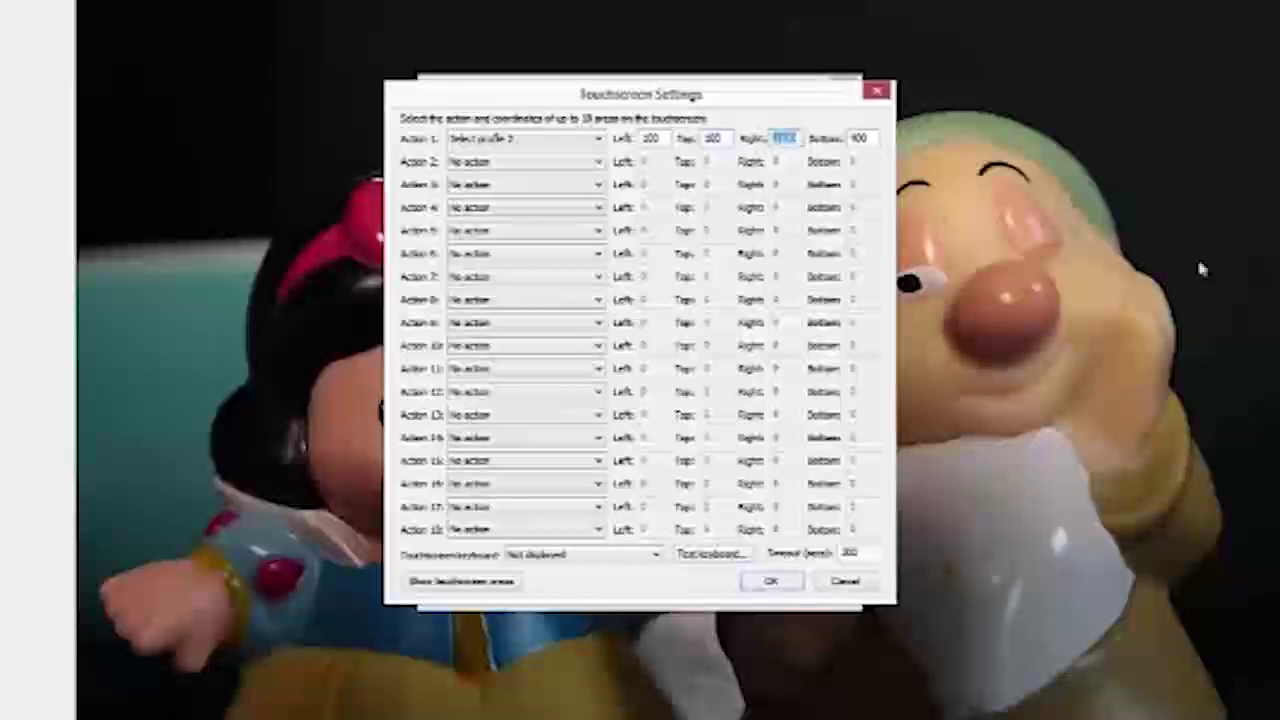
text(1000)
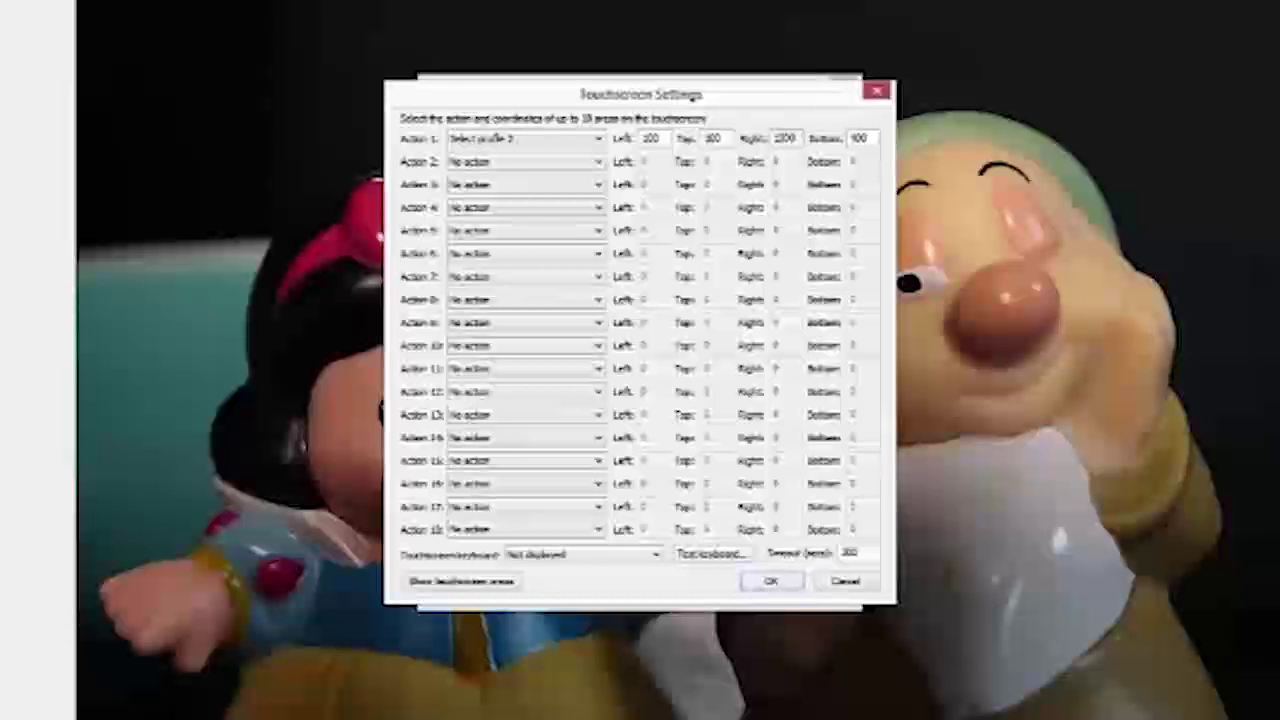
double_click(860, 138)
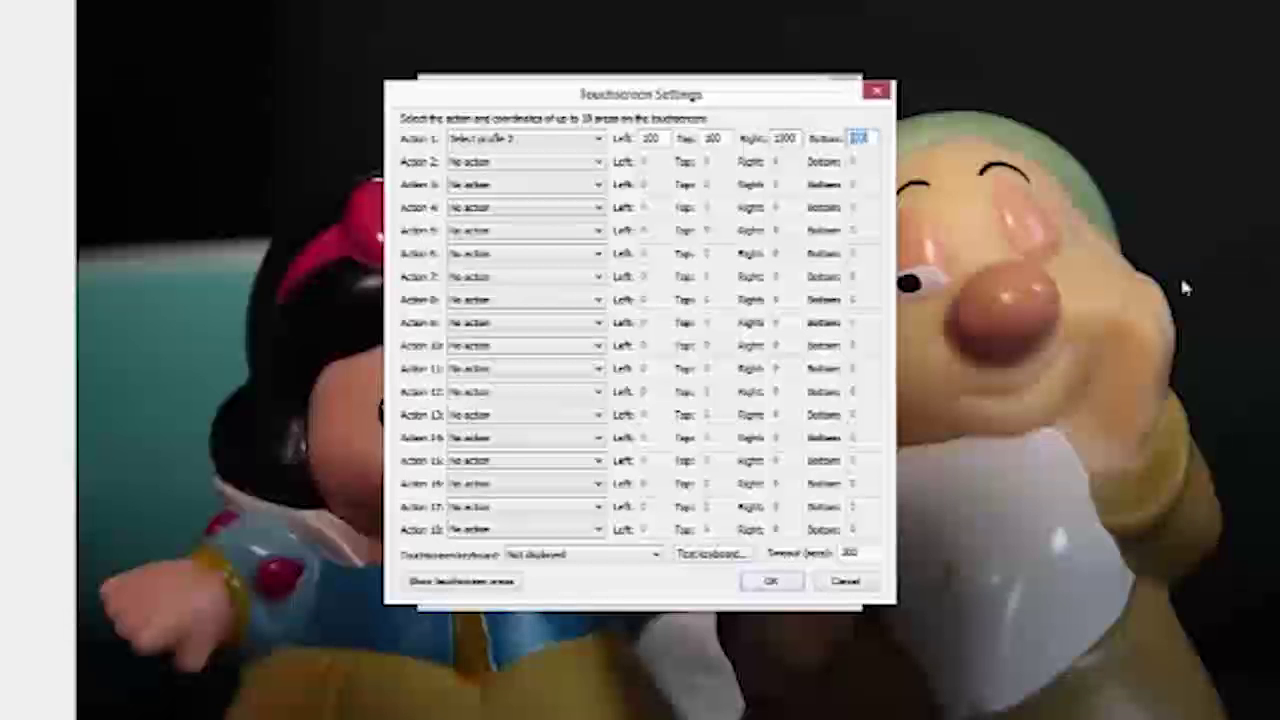
text(1000)
click(506, 586)
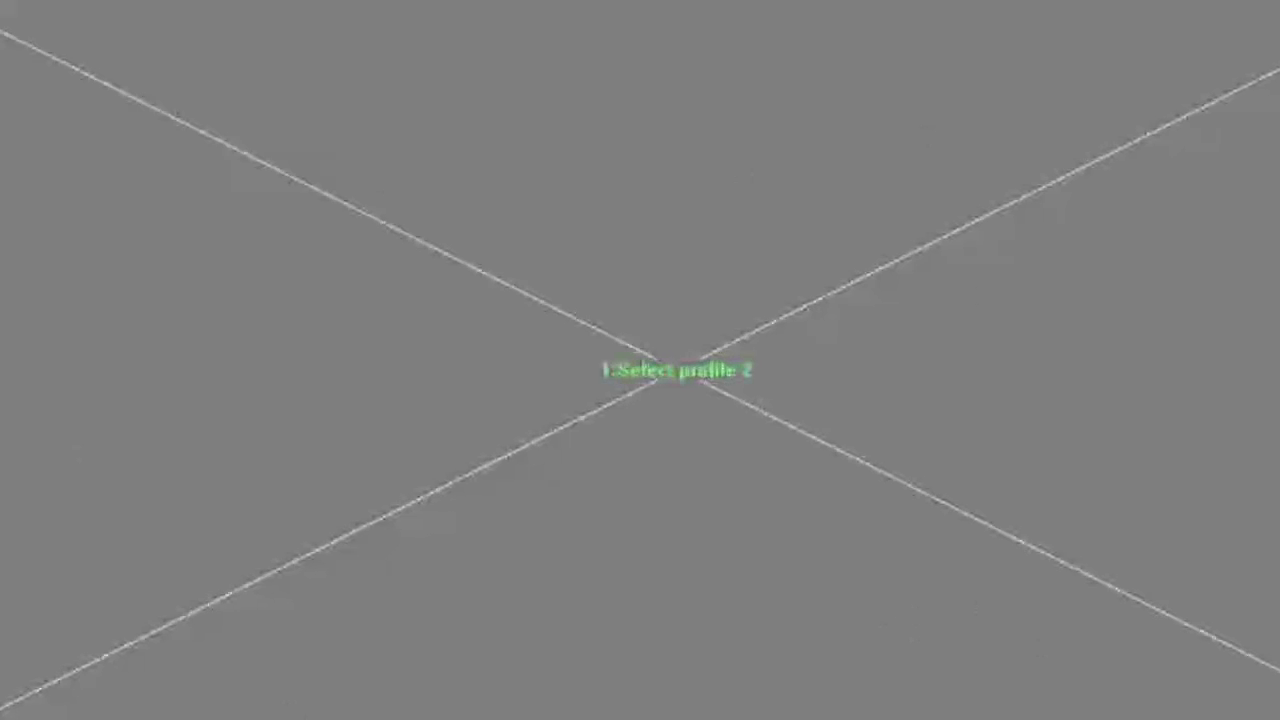
key(Escape)
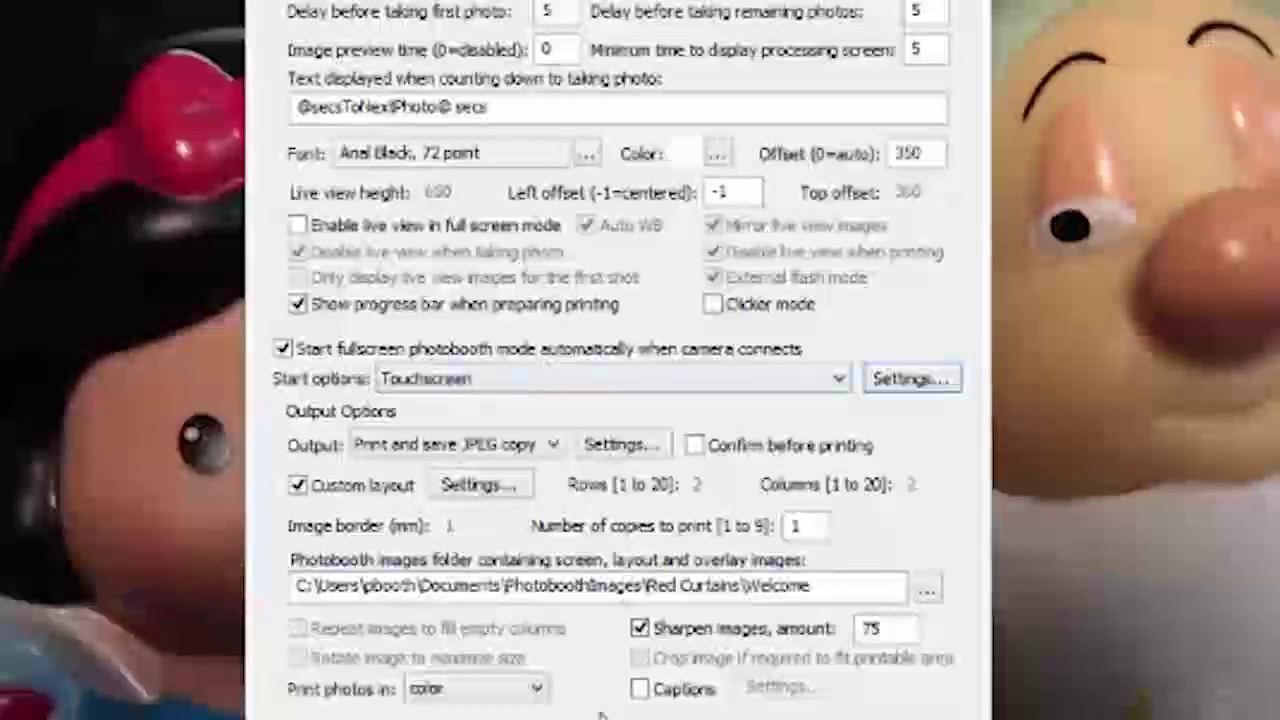
Close Touchscreen Settings and open the Profiles list from Photobooth Settings.
click(911, 378)
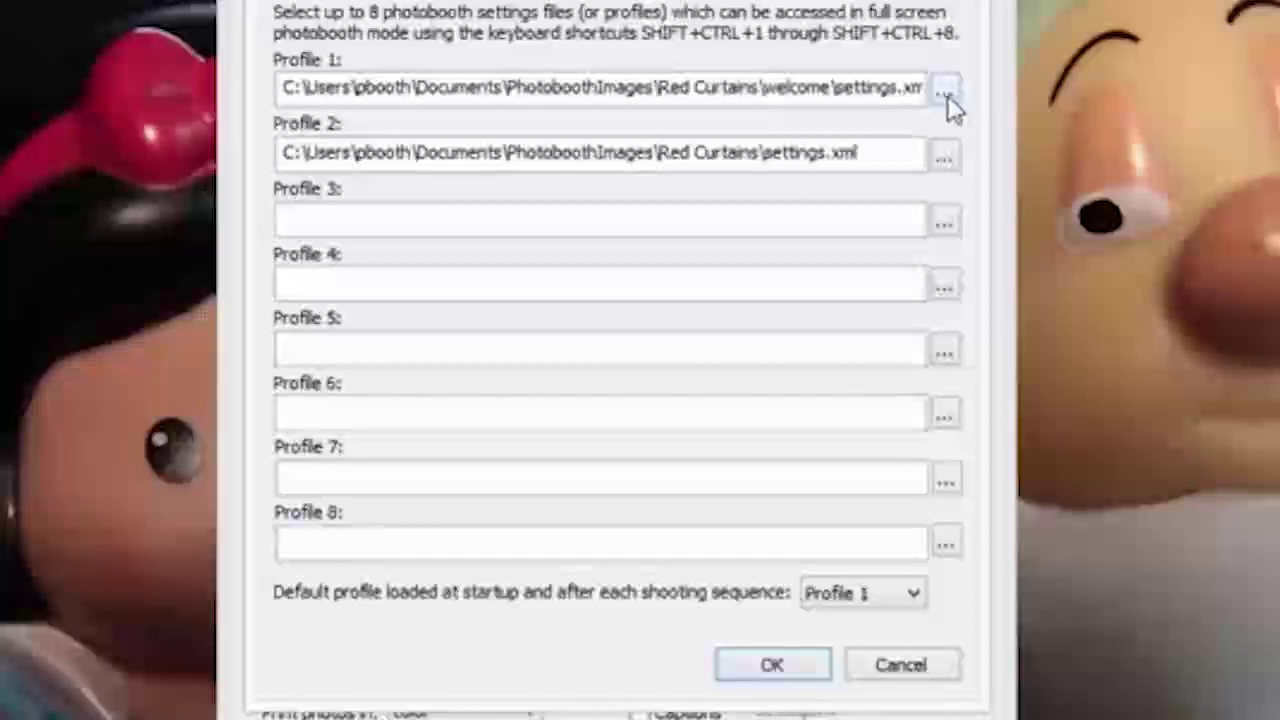
Assign the settings file from the Welcome folder to Profile 1.
click(947, 95)
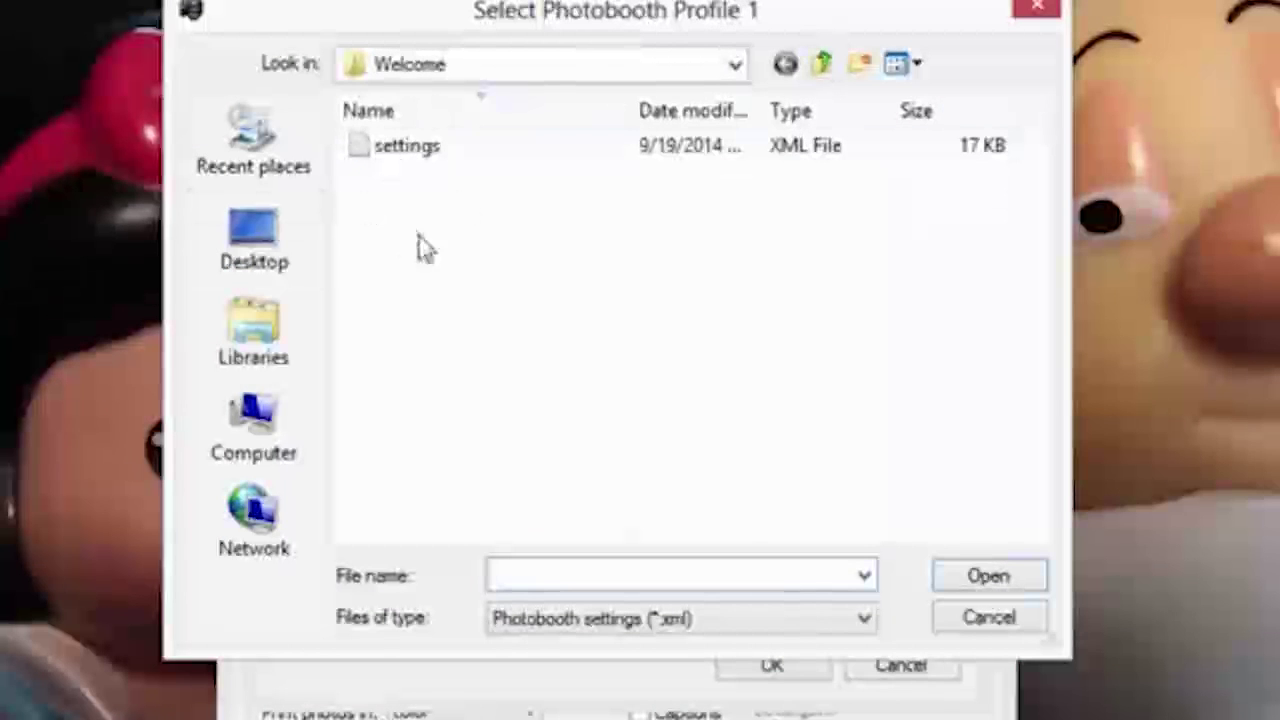
click(952, 626)
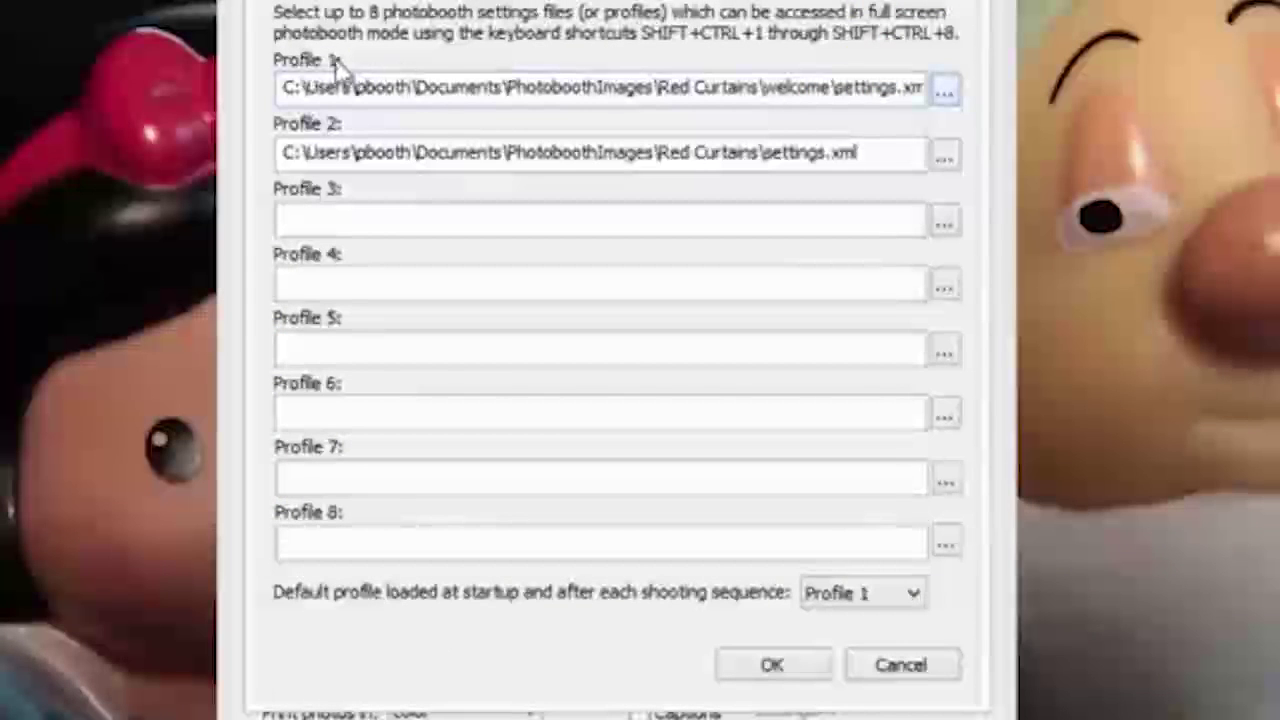
click(948, 92)
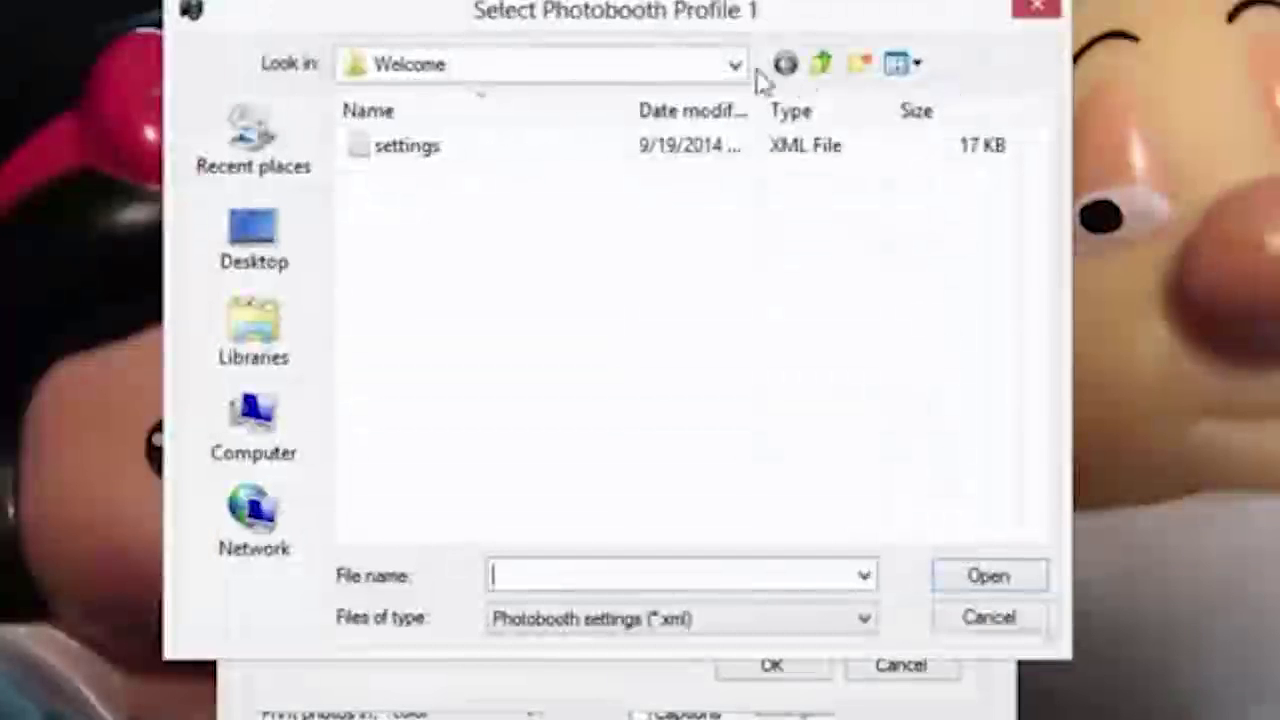
click(816, 70)
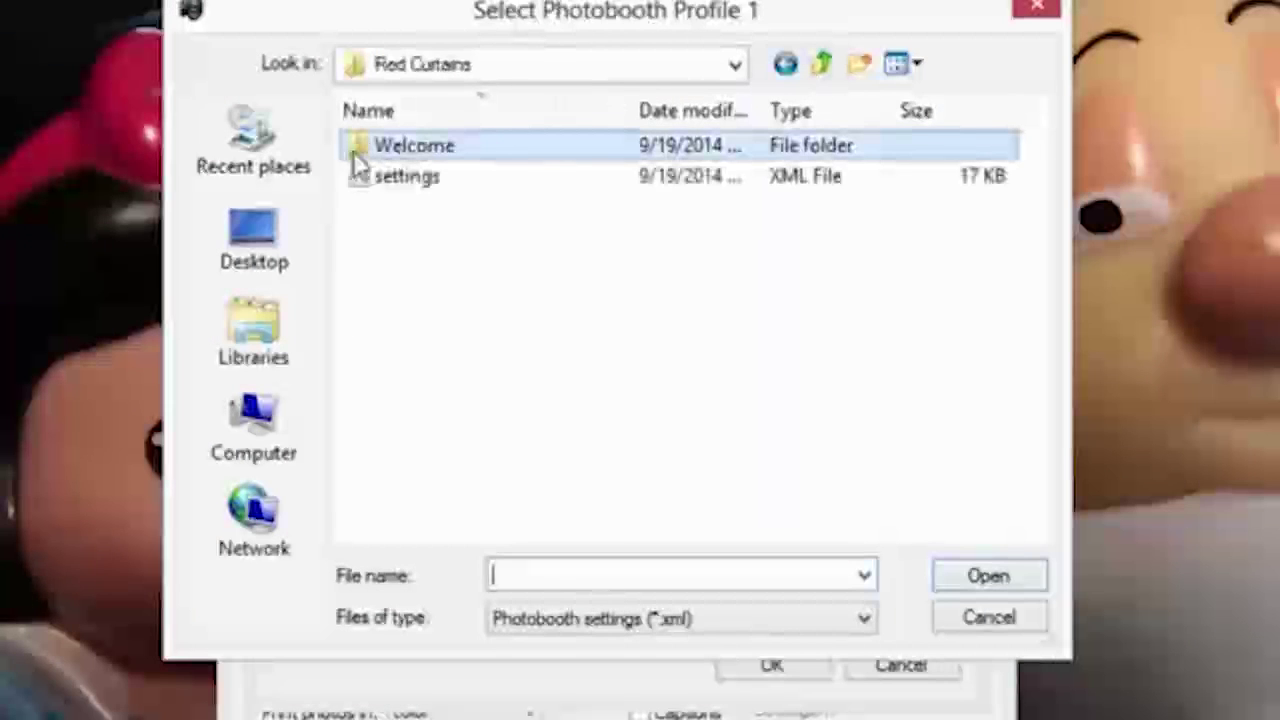
double_click(365, 150)
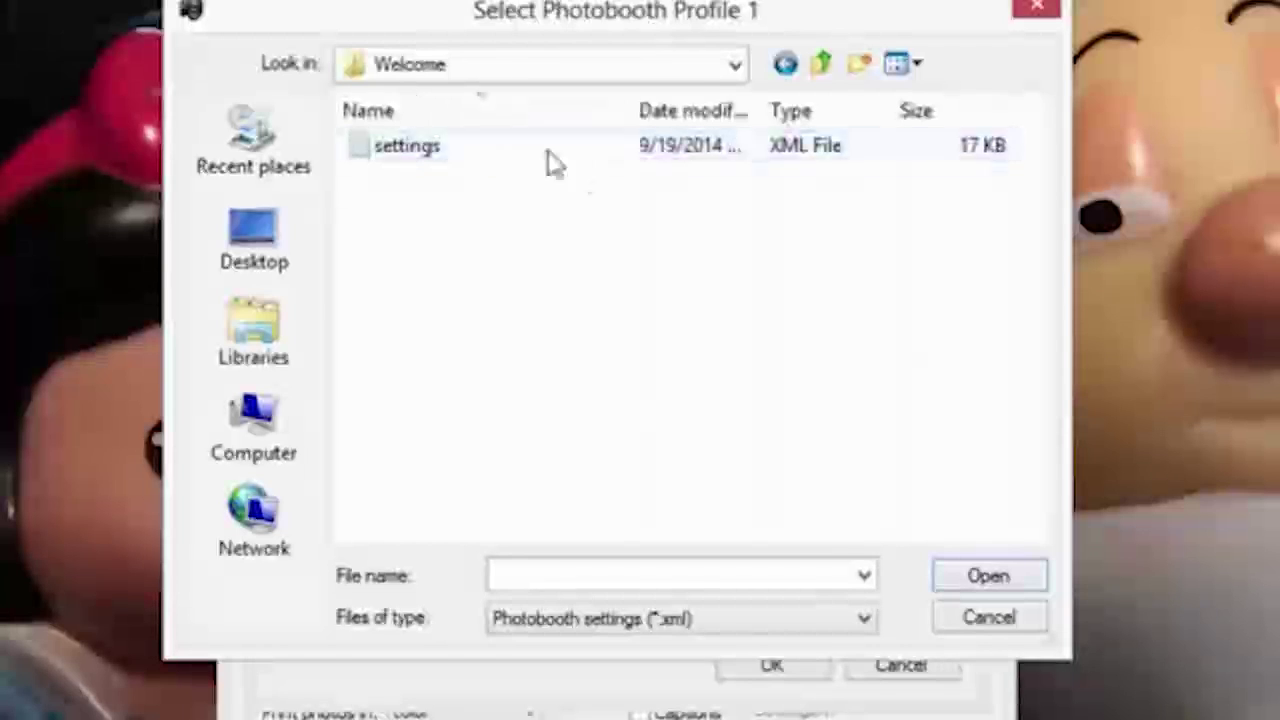
click(455, 152)
click(967, 583)
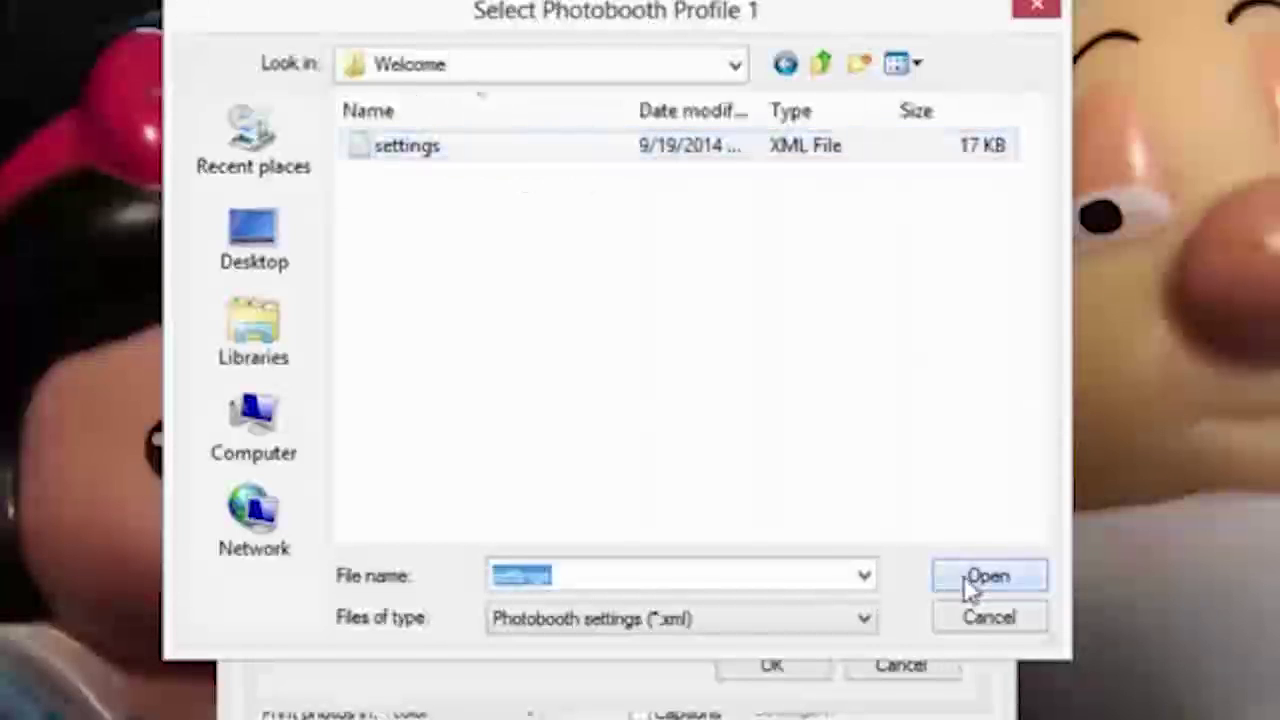
Assign the Red Curtains settings.xml to Profile 2 and confirm the profile list.
click(944, 157)
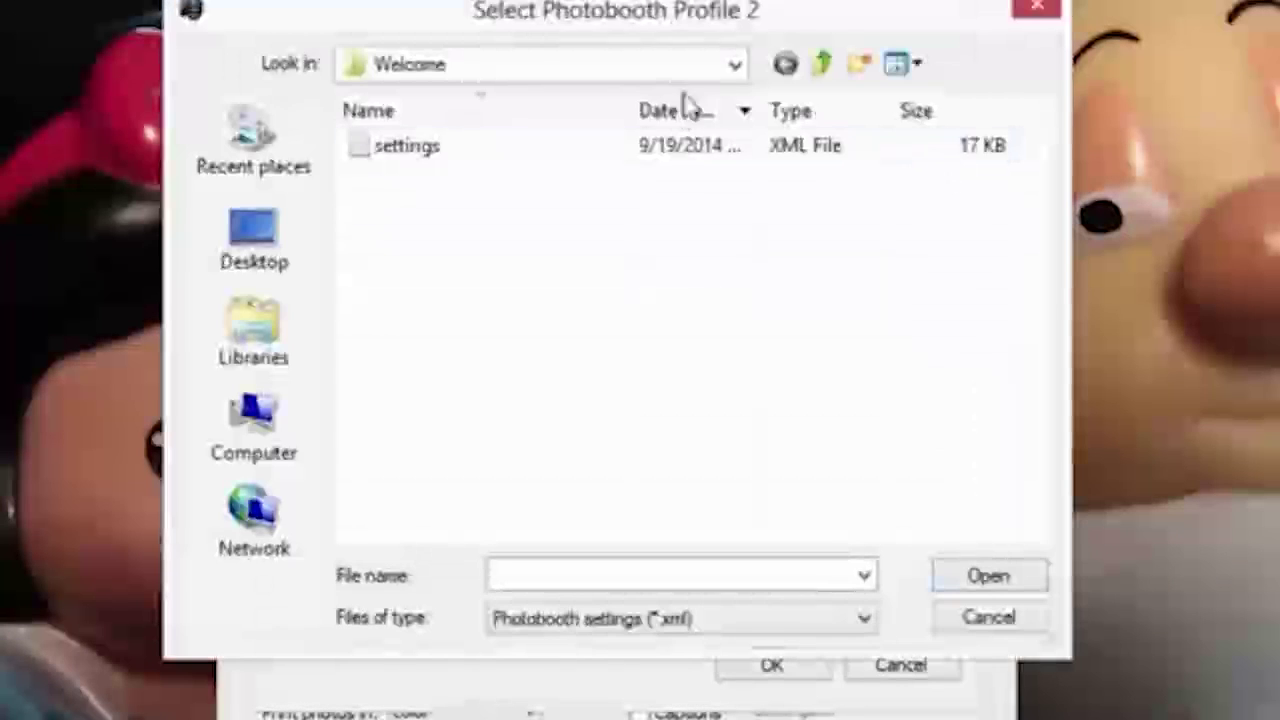
click(820, 70)
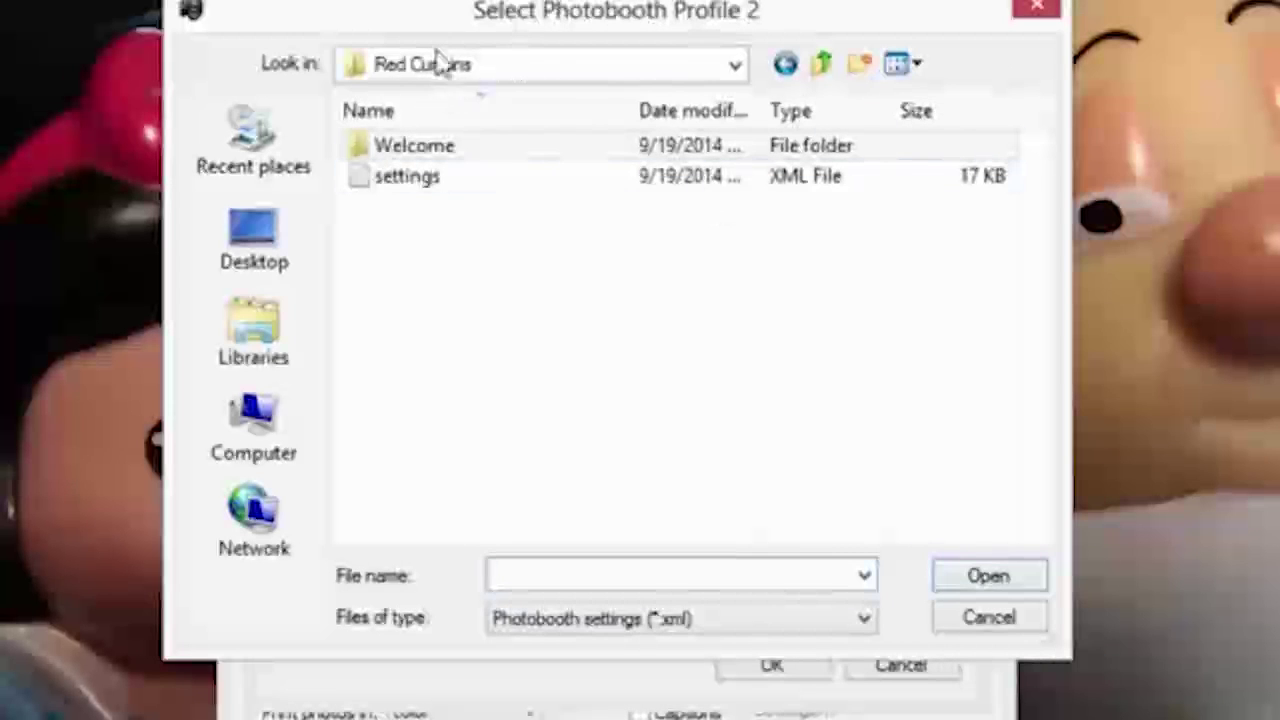
click(388, 186)
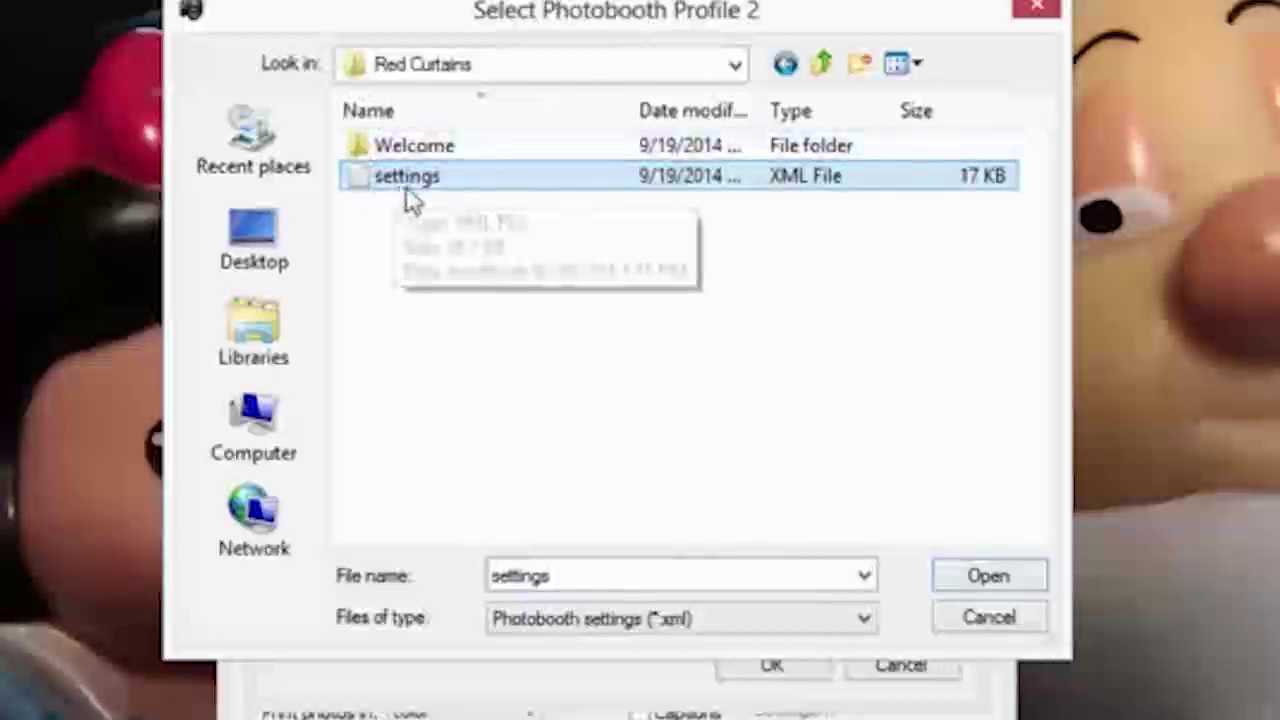
click(1040, 588)
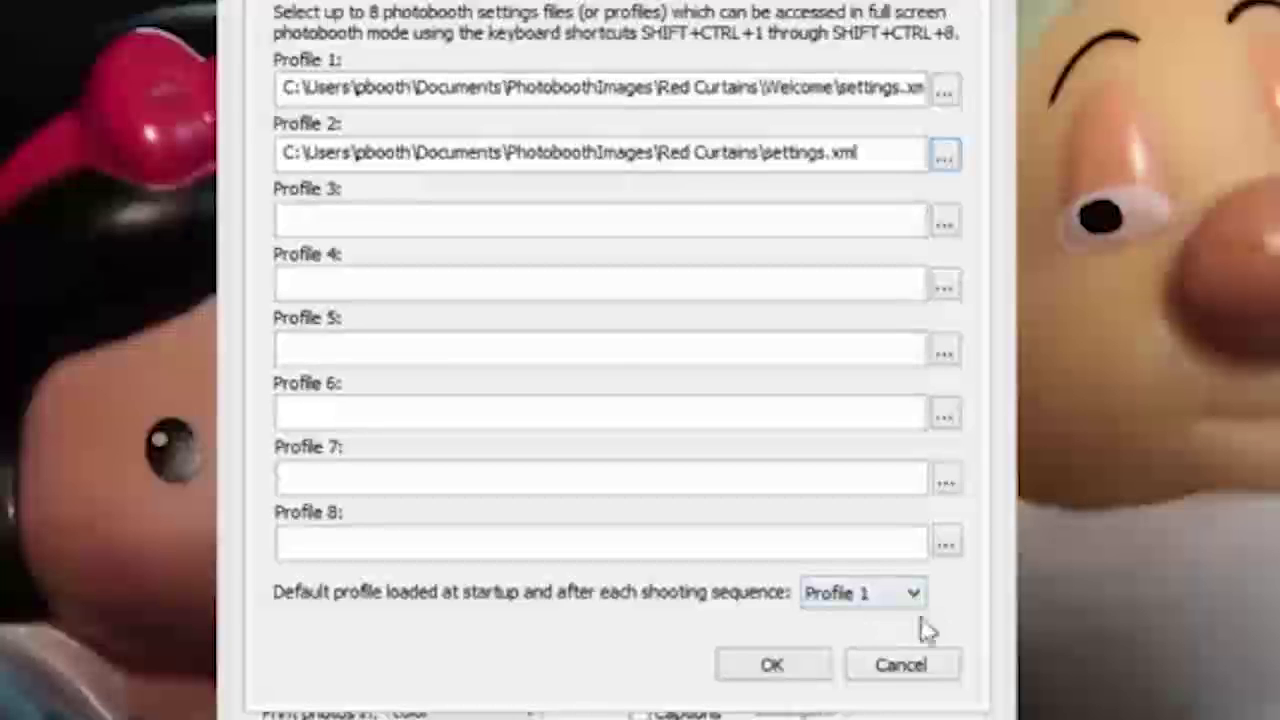
click(745, 670)
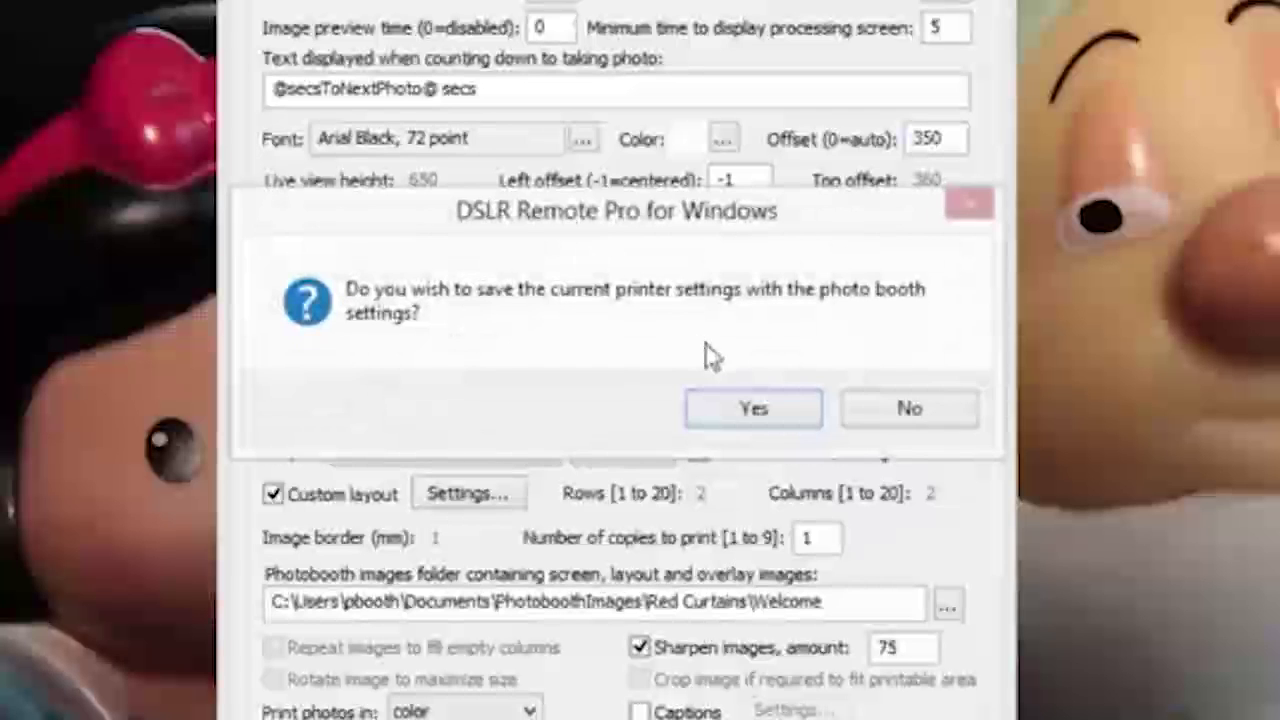
Save the settings, with printer settings included, overwriting settings.xml in the Welcome folder.
click(750, 411)
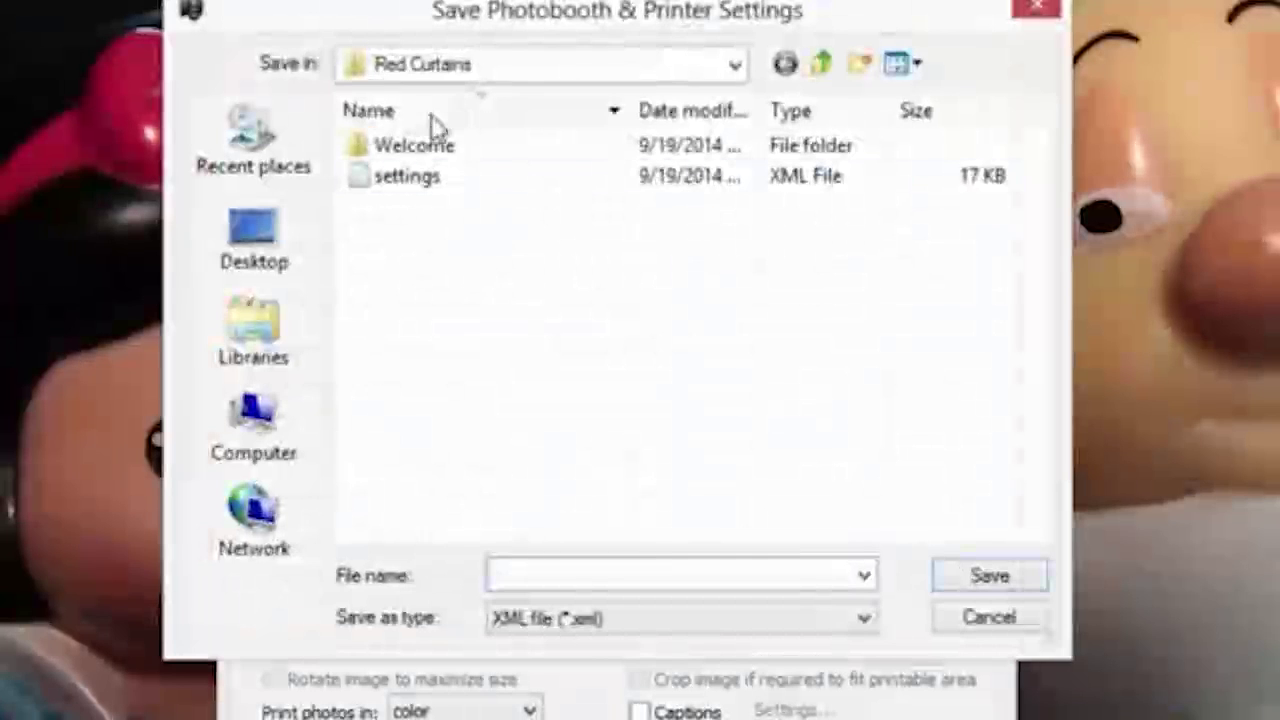
click(418, 146)
double_click(418, 146)
click(386, 146)
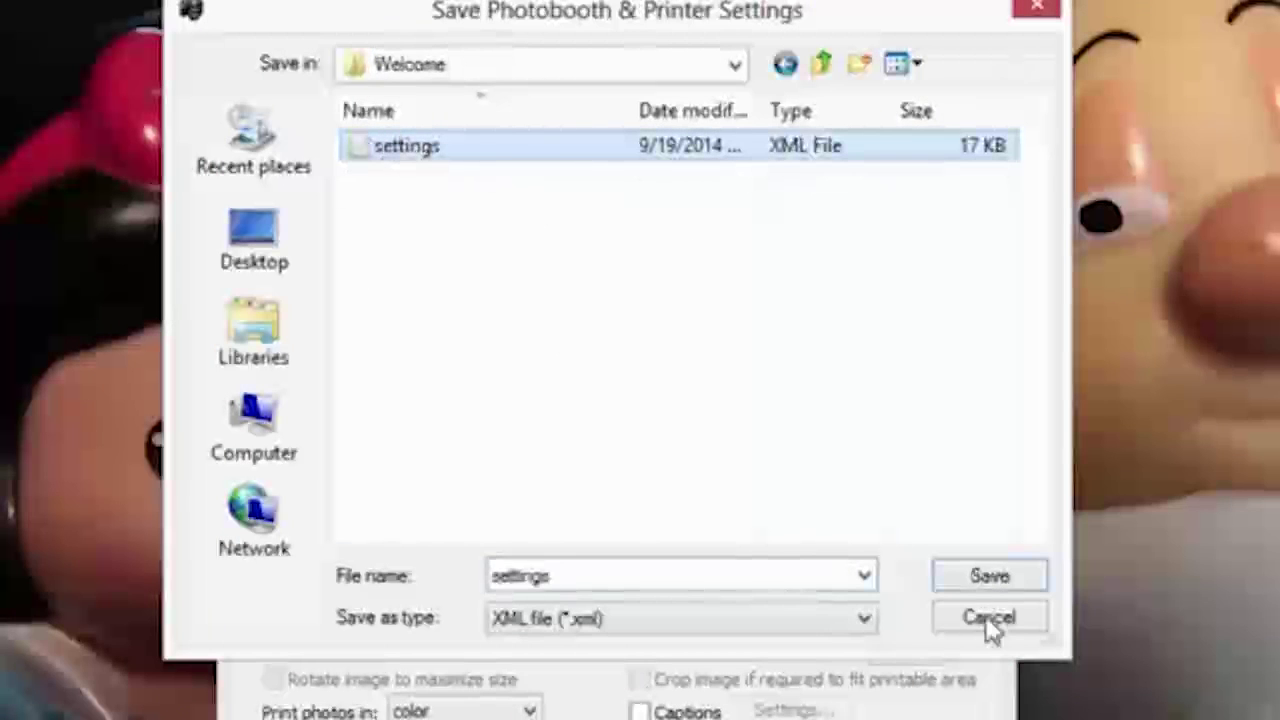
click(999, 584)
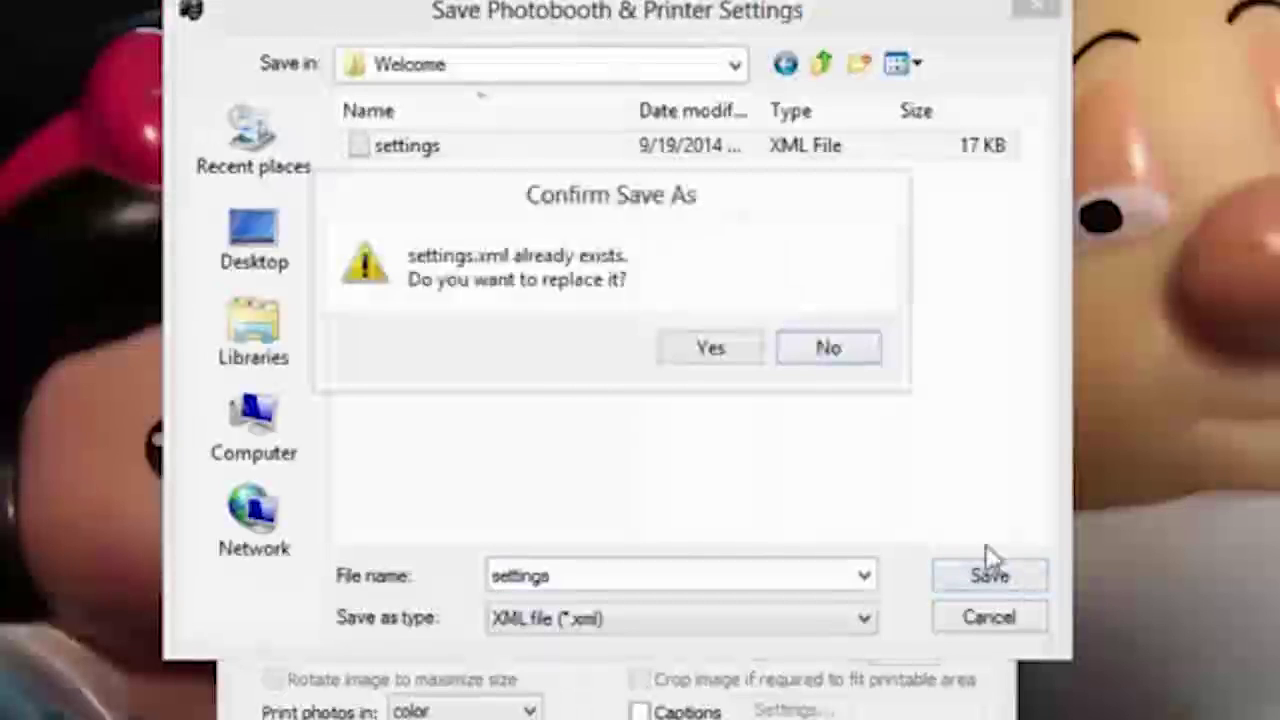
click(728, 358)
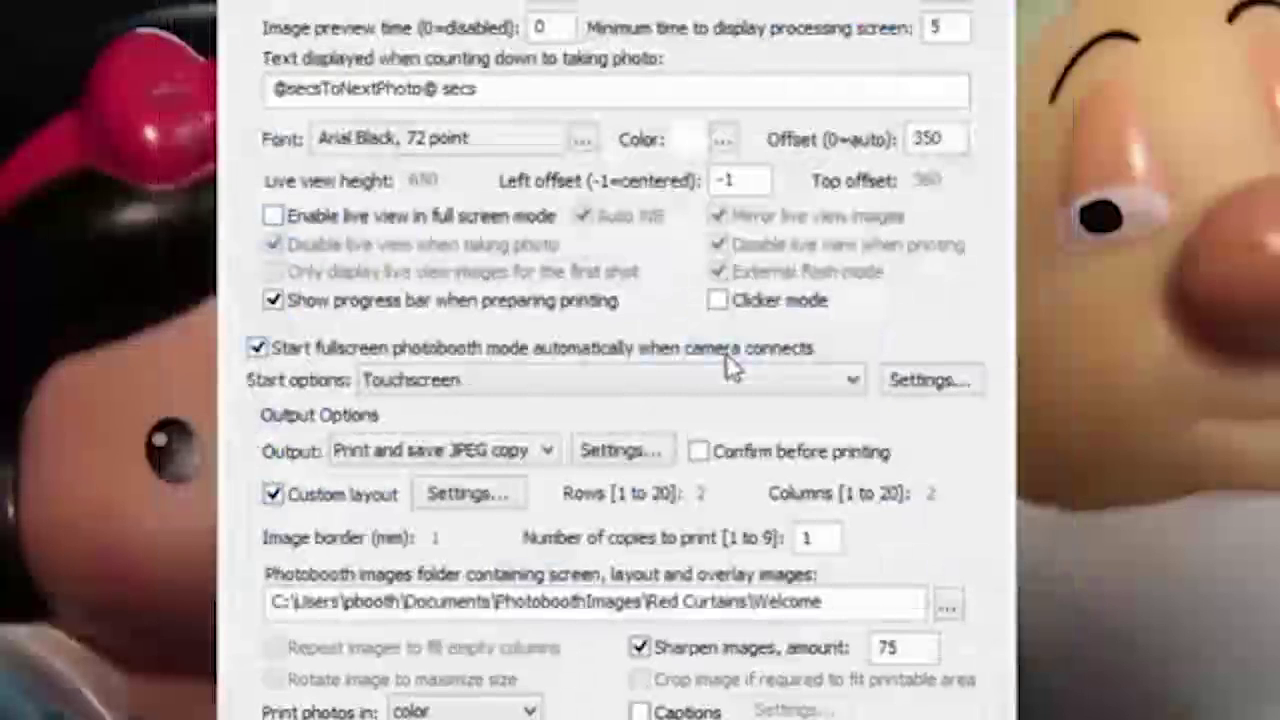
Set the photobooth images folder to Red Curtains and close Photobooth Settings with OK.
click(948, 606)
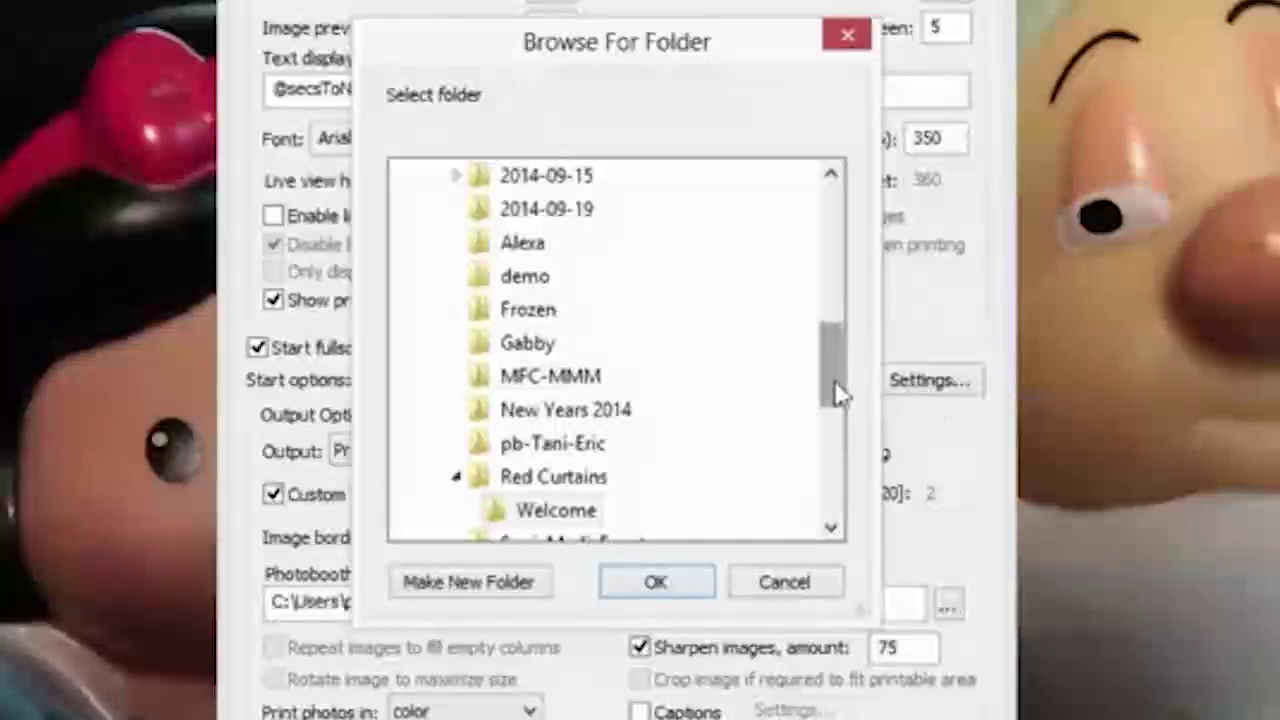
drag(834, 381, 834, 425)
click(584, 282)
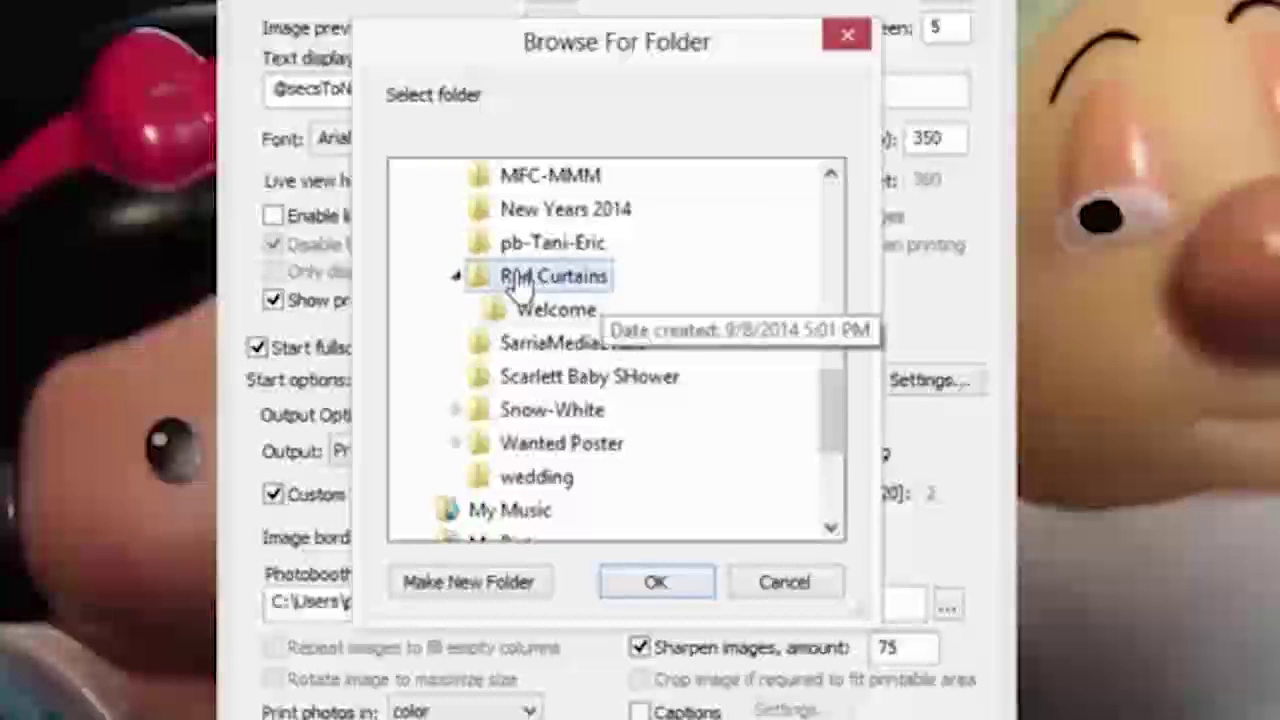
click(670, 588)
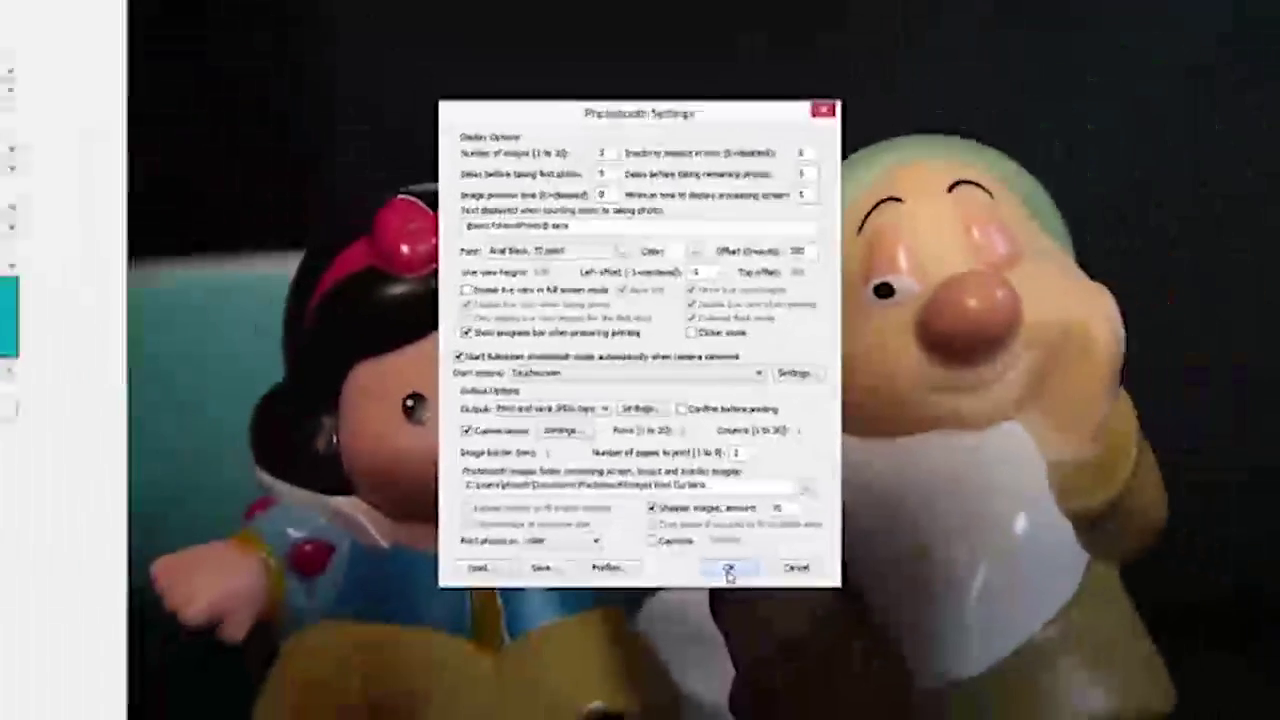
click(728, 569)
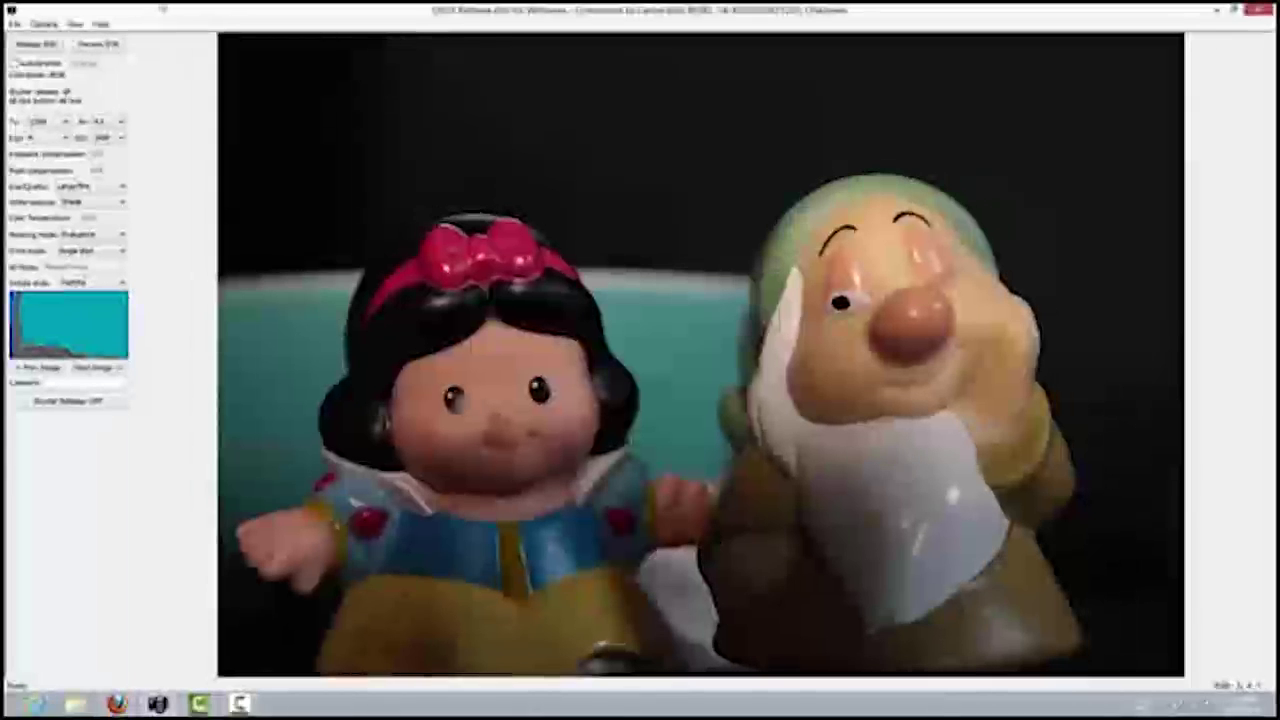
Preview the full-screen photobooth Ready screen, exit it, and bring up File Explorer.
click(15, 24)
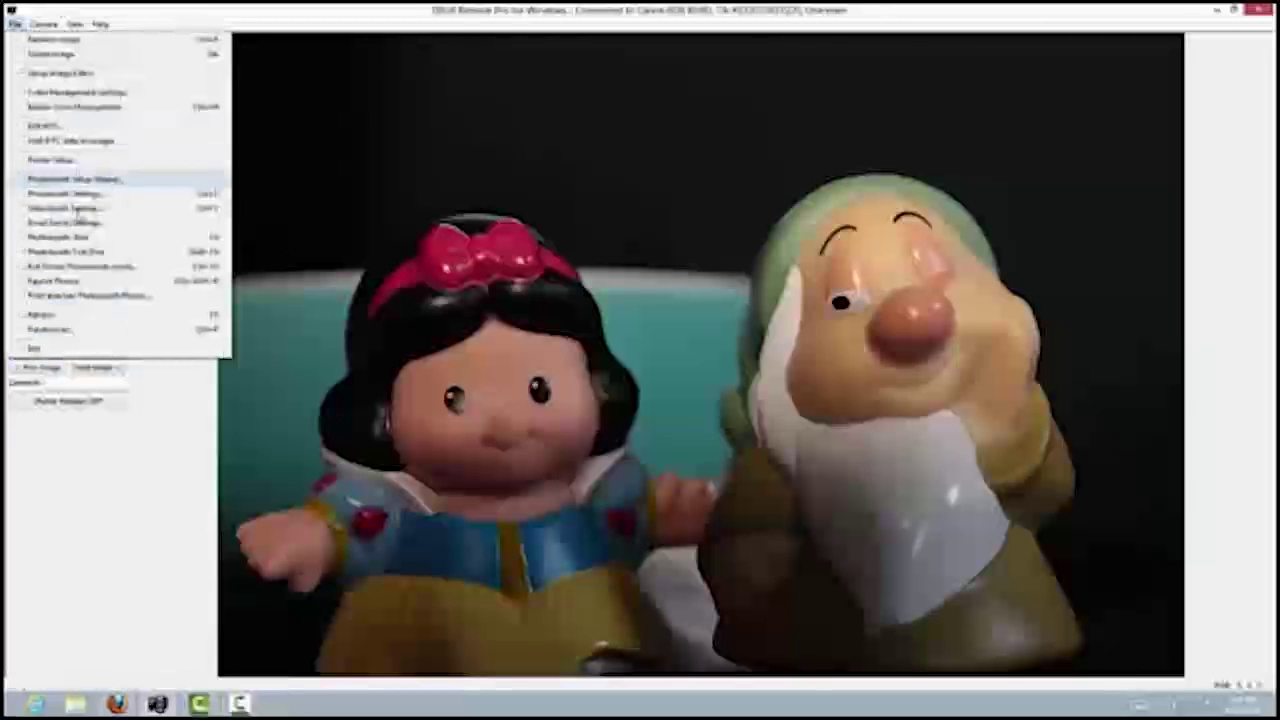
click(66, 266)
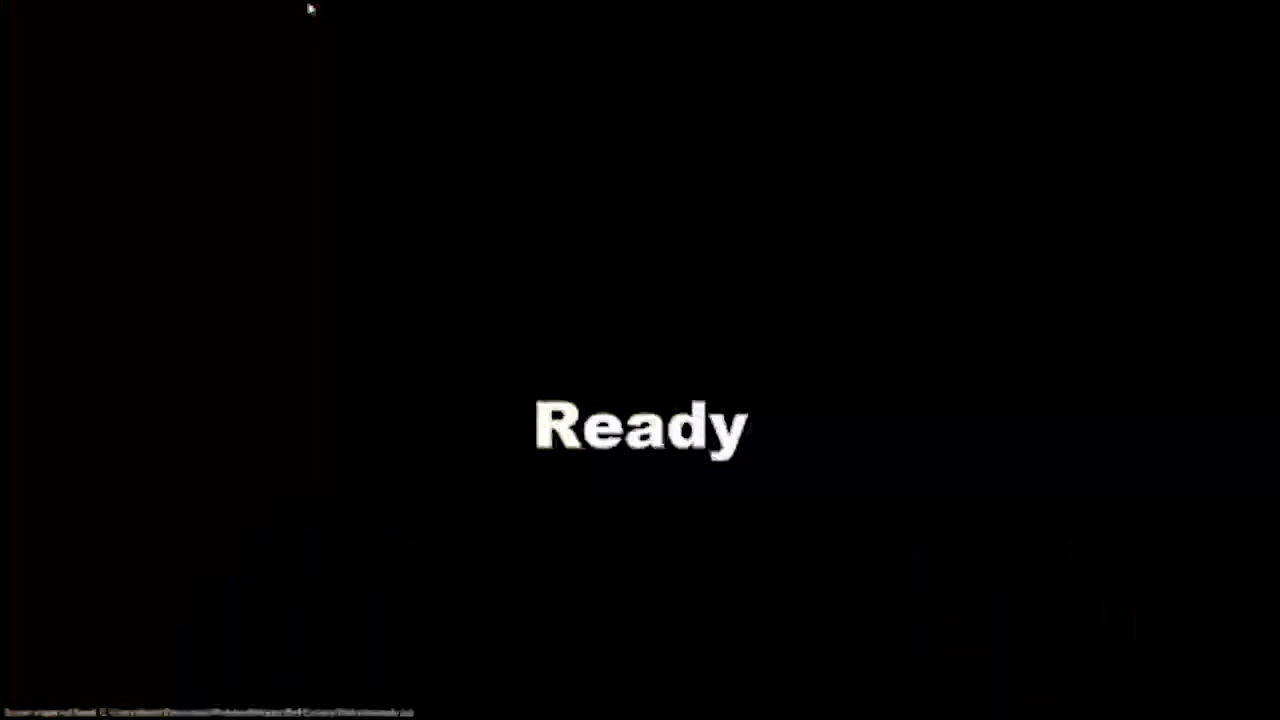
key(Escape)
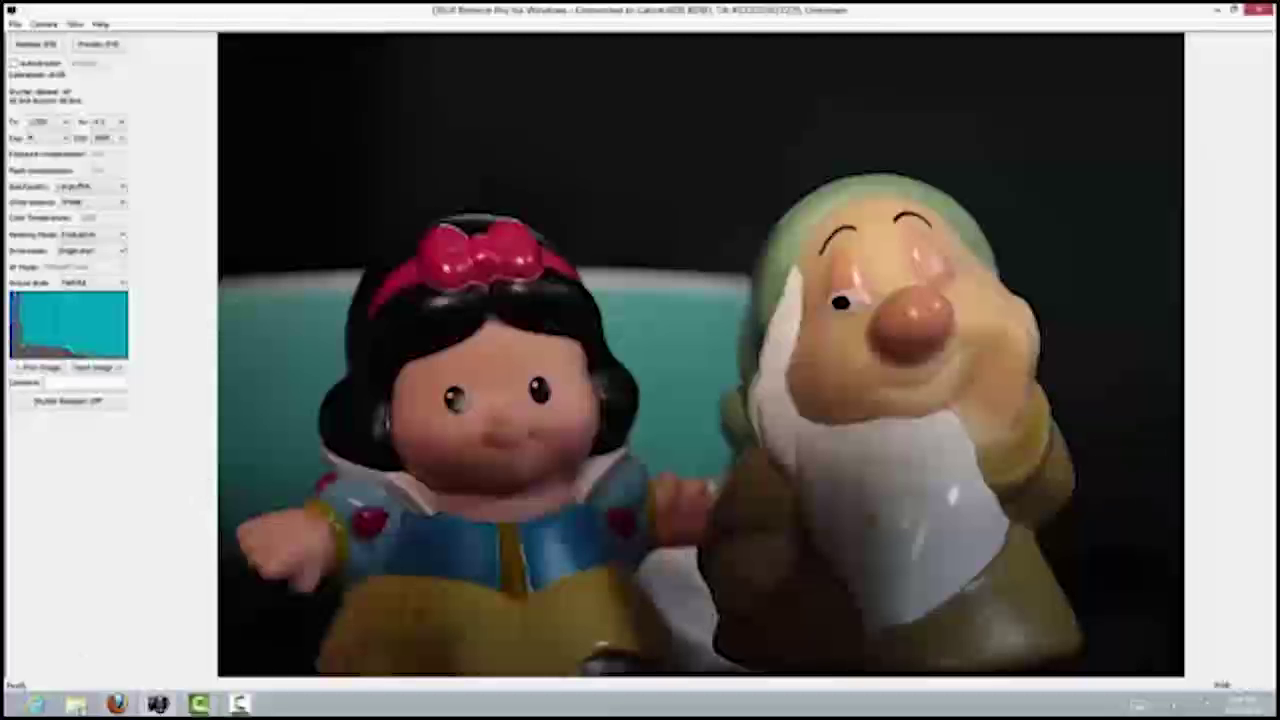
key(super+e)
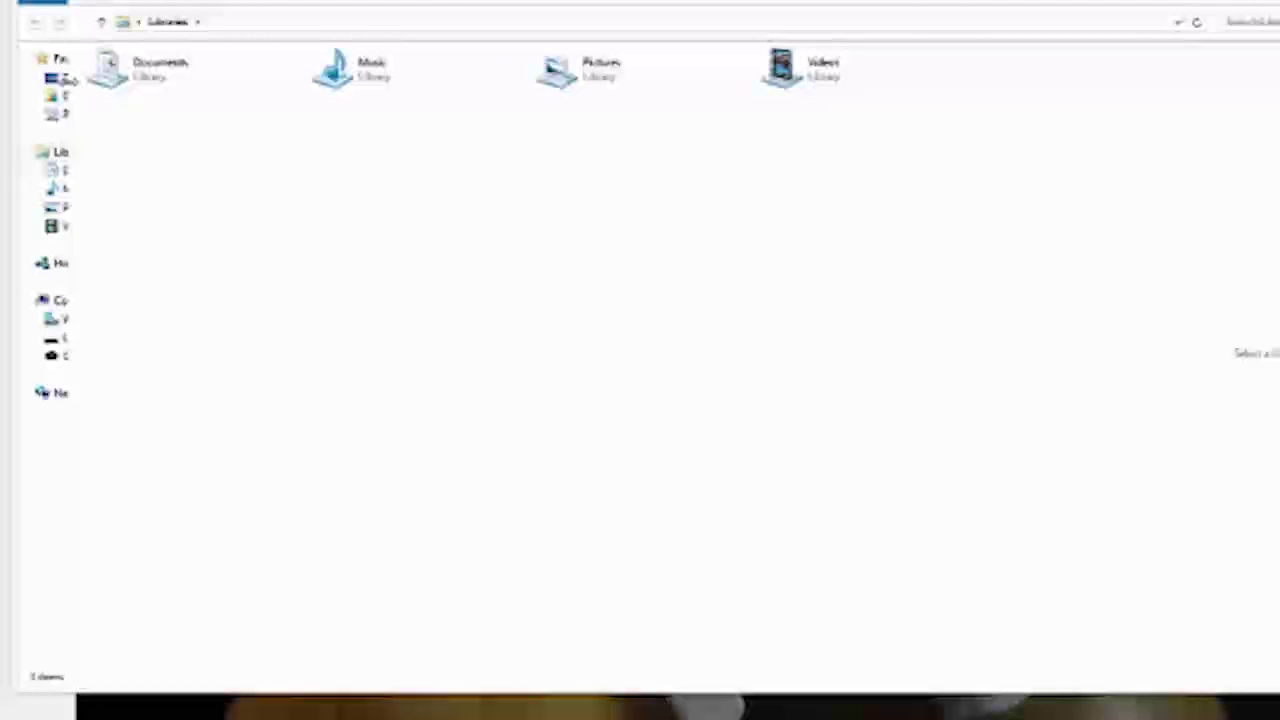
Browse to Documents\PhotoboothImages\Red Curtains\Welcome and select the Welcome image.
drag(78, 140, 310, 150)
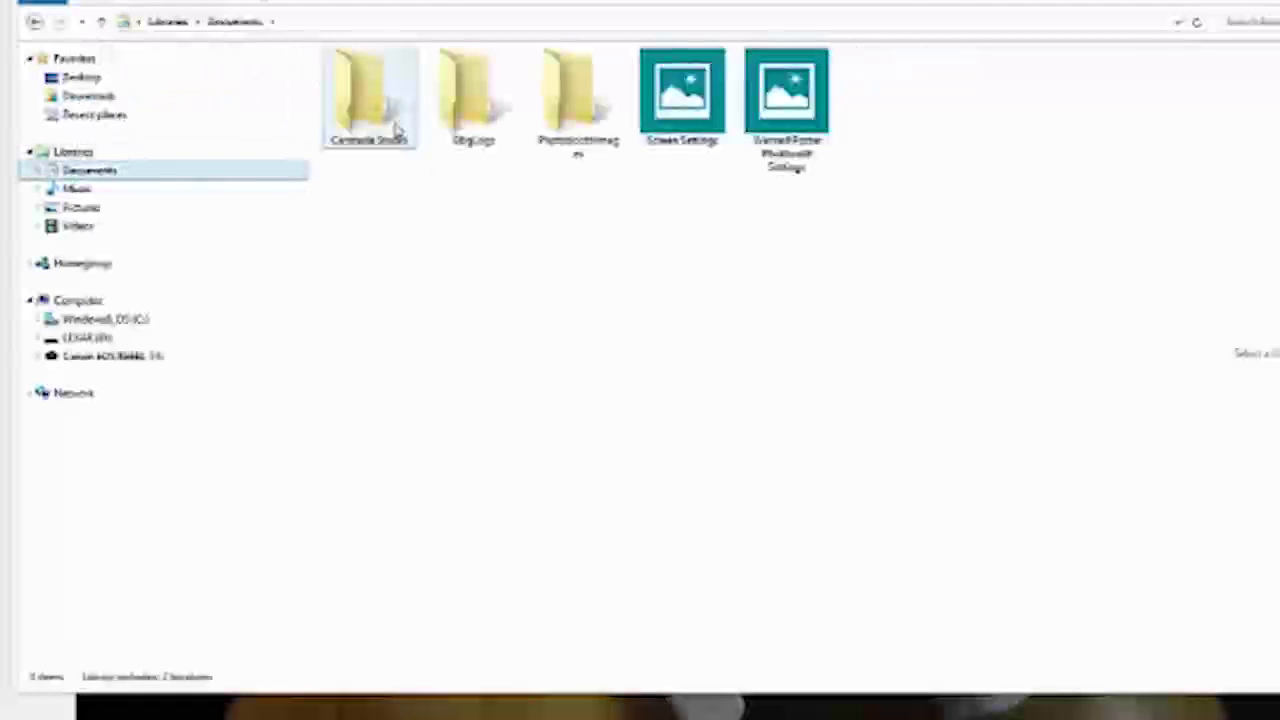
click(593, 120)
double_click(593, 120)
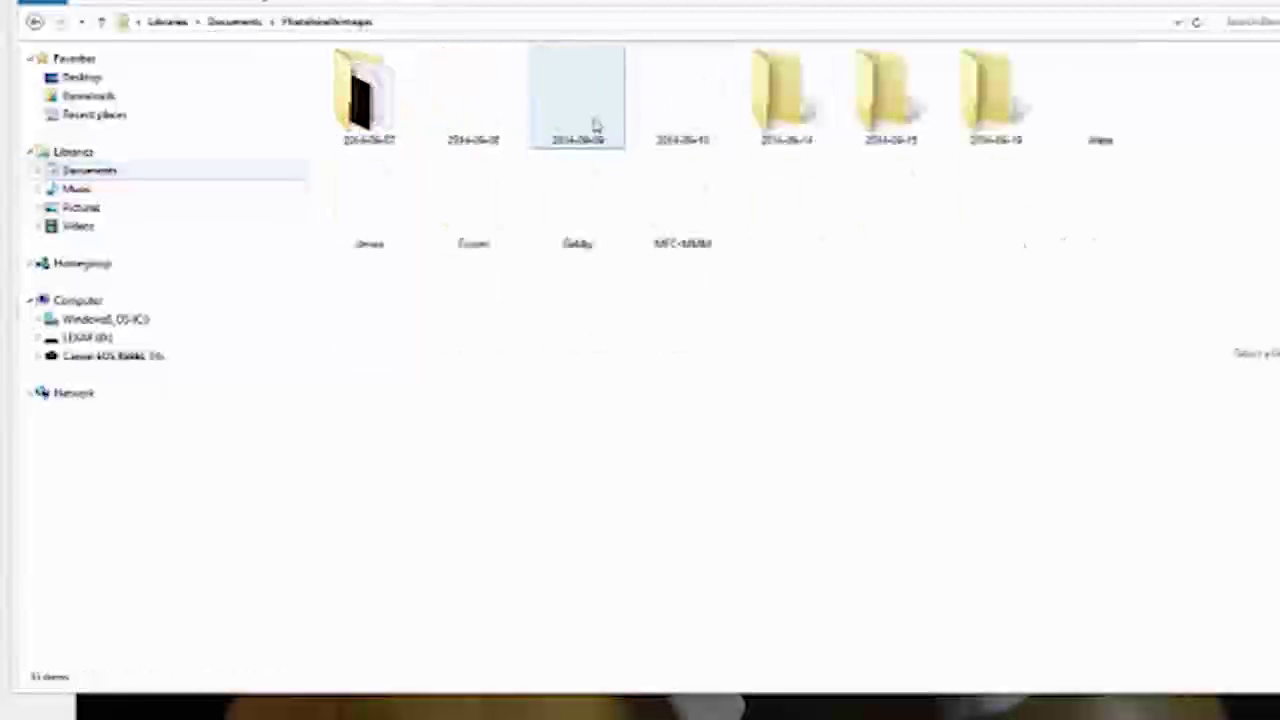
double_click(1010, 225)
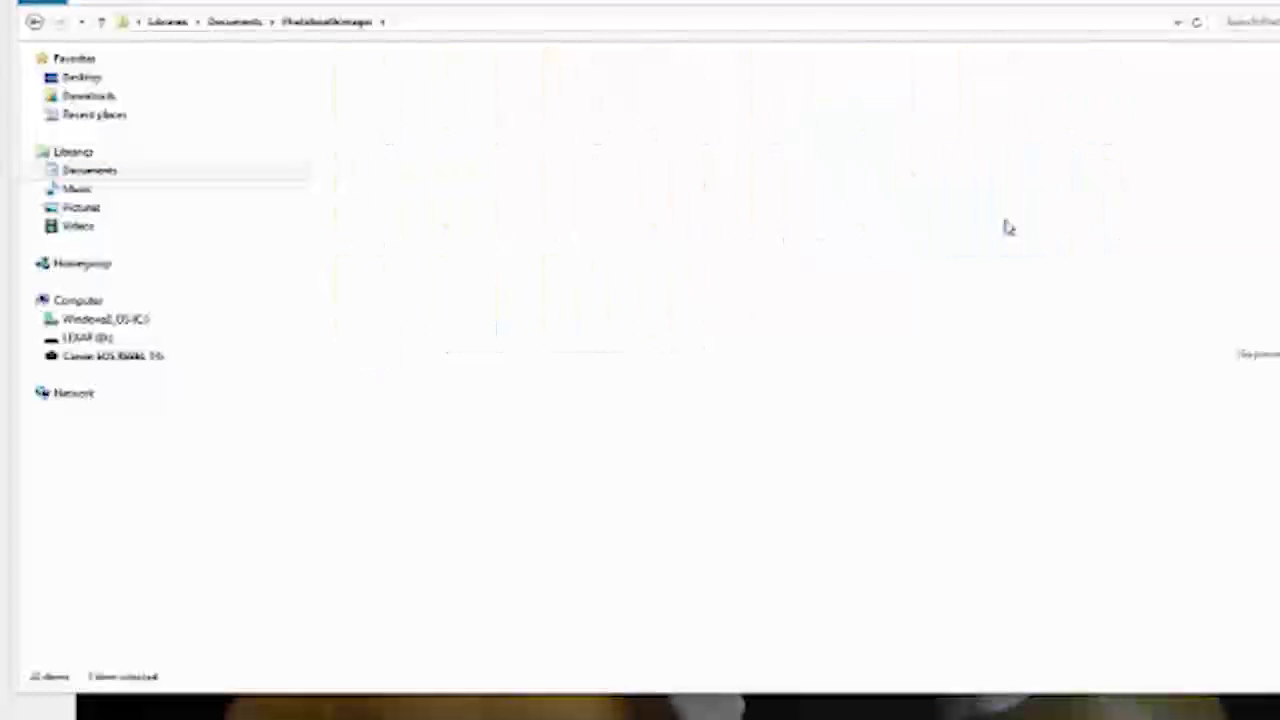
click(385, 150)
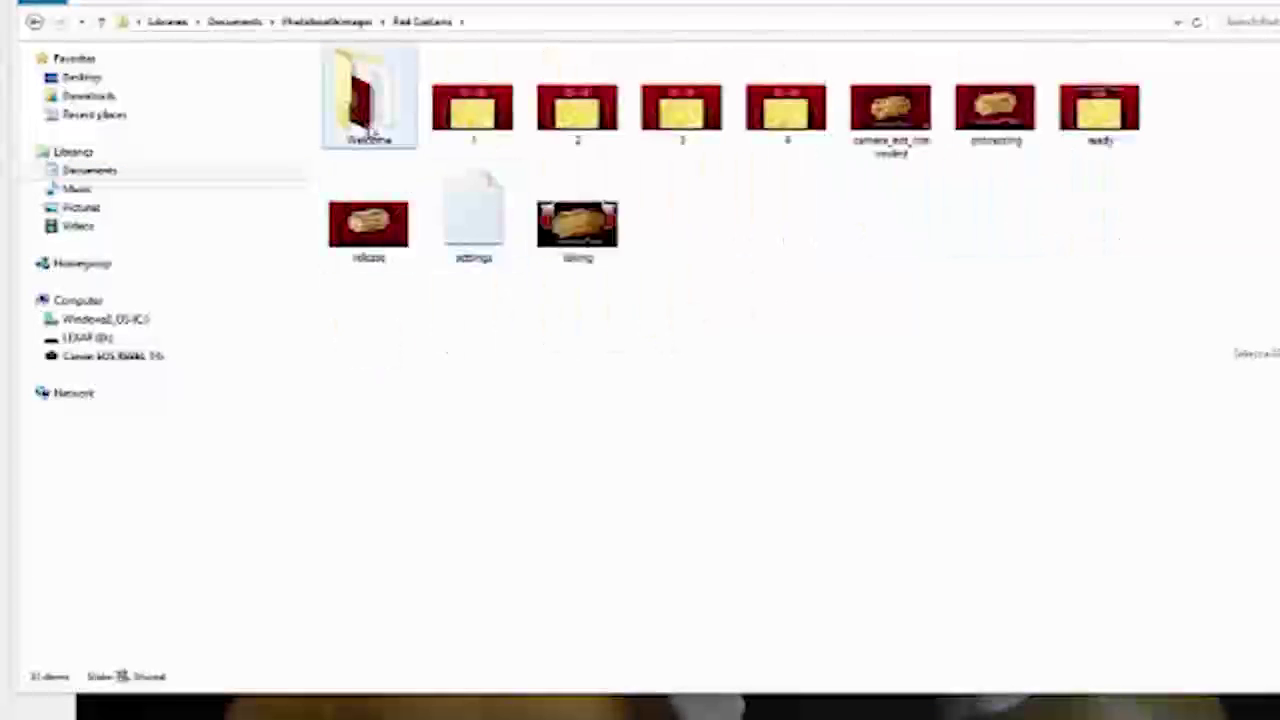
double_click(385, 150)
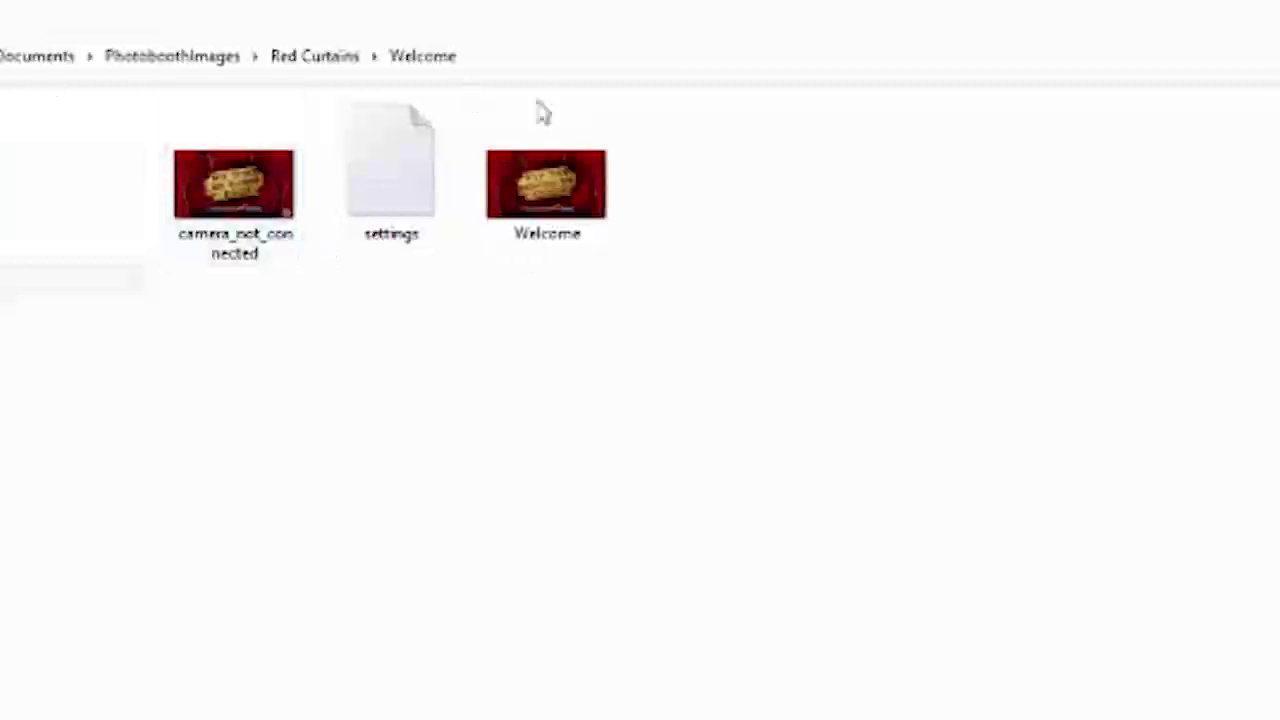
click(563, 200)
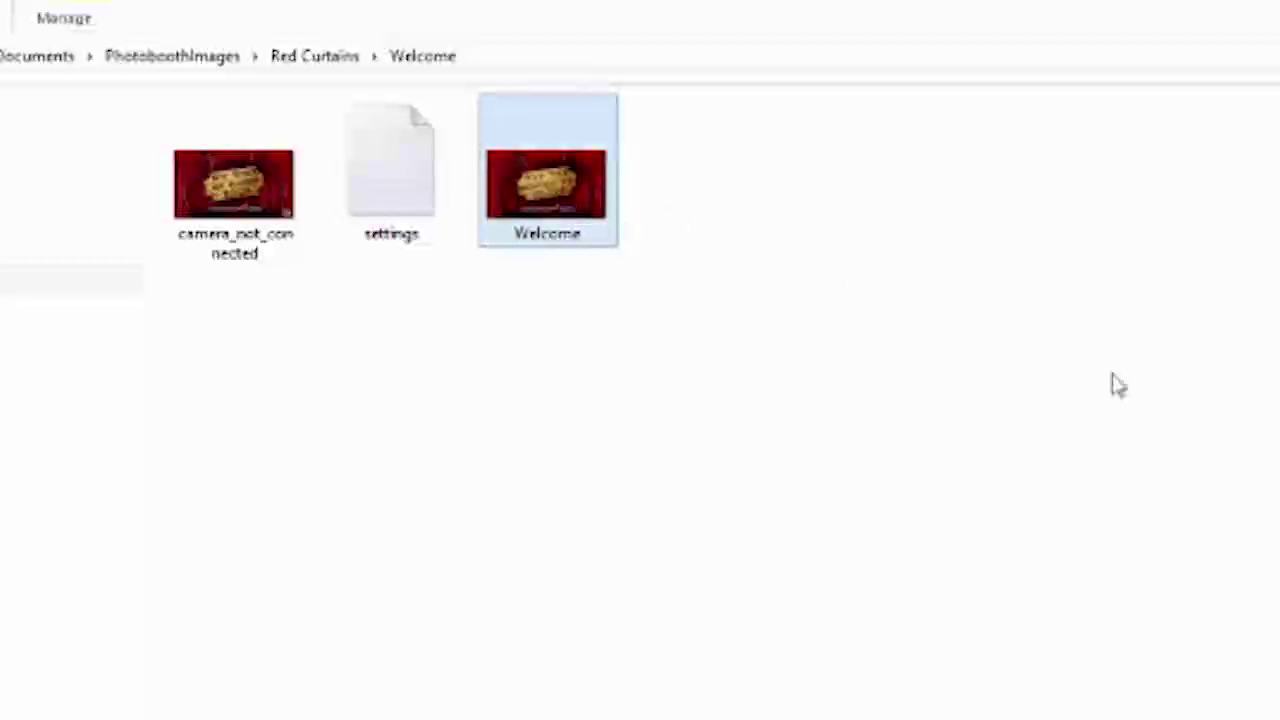
Rename the Welcome image in the Welcome folder to 'ready'.
click(576, 238)
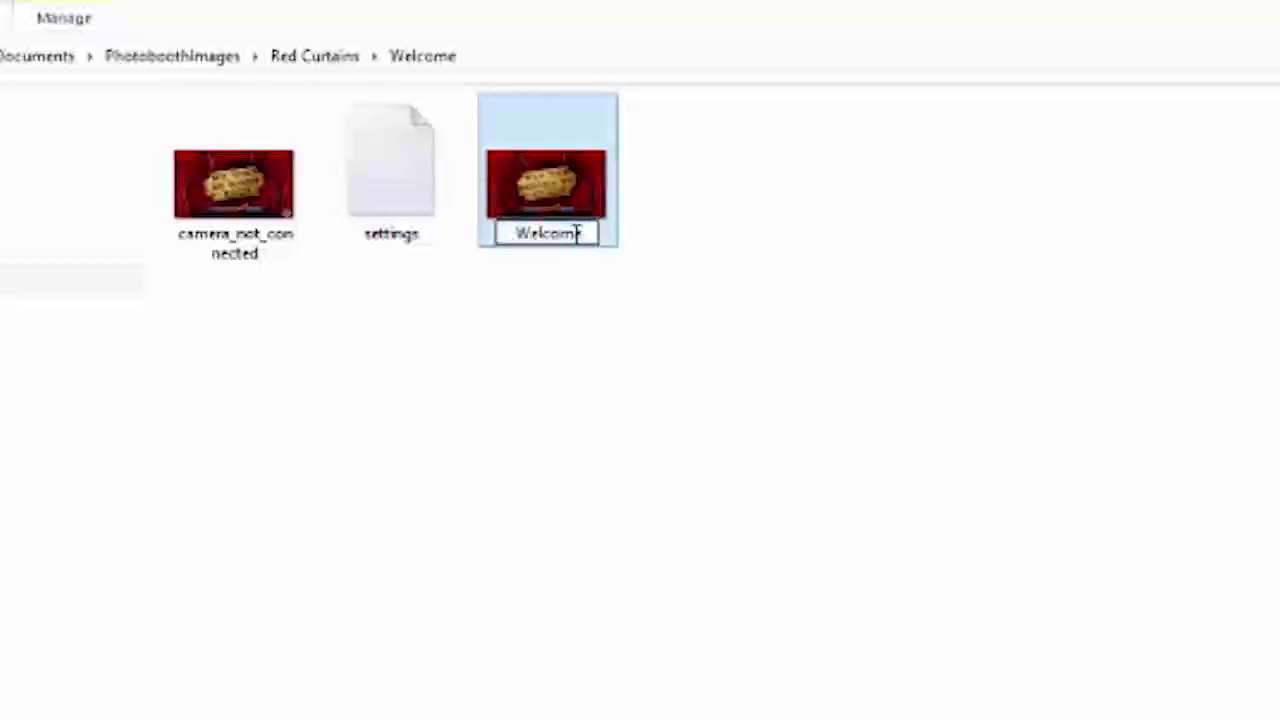
double_click(527, 232)
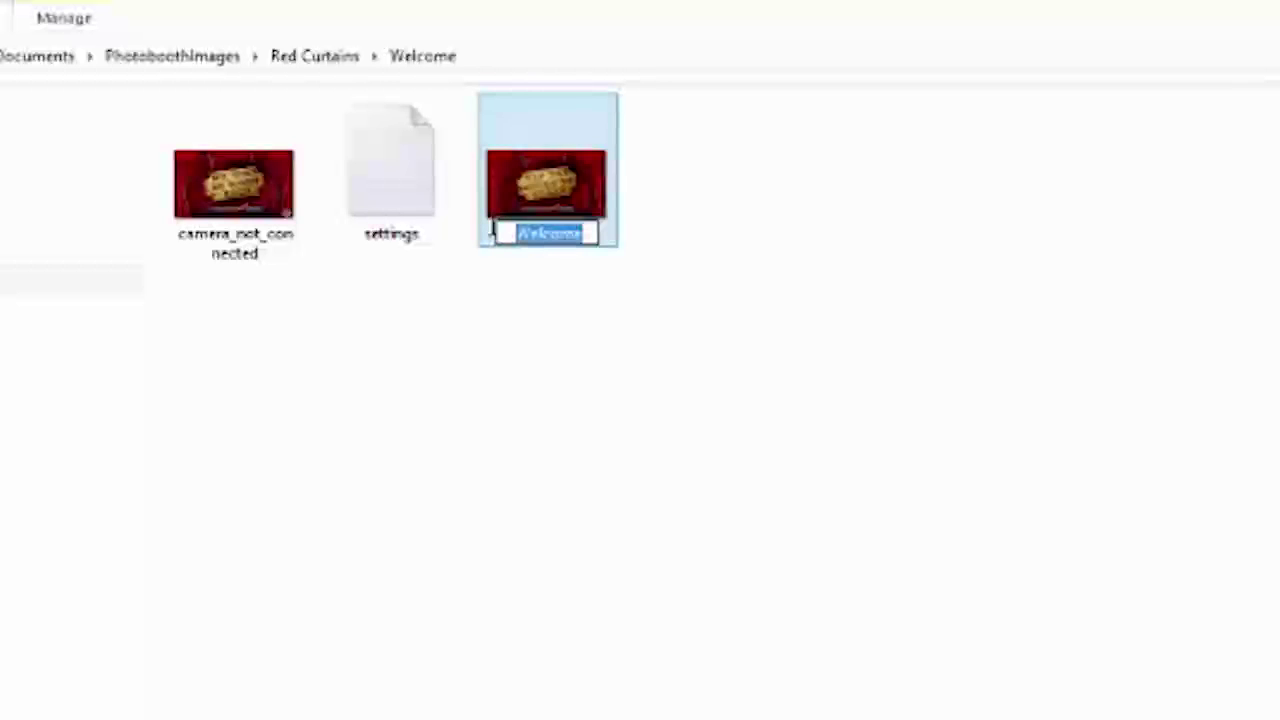
text(ready)
key(BackSpace)
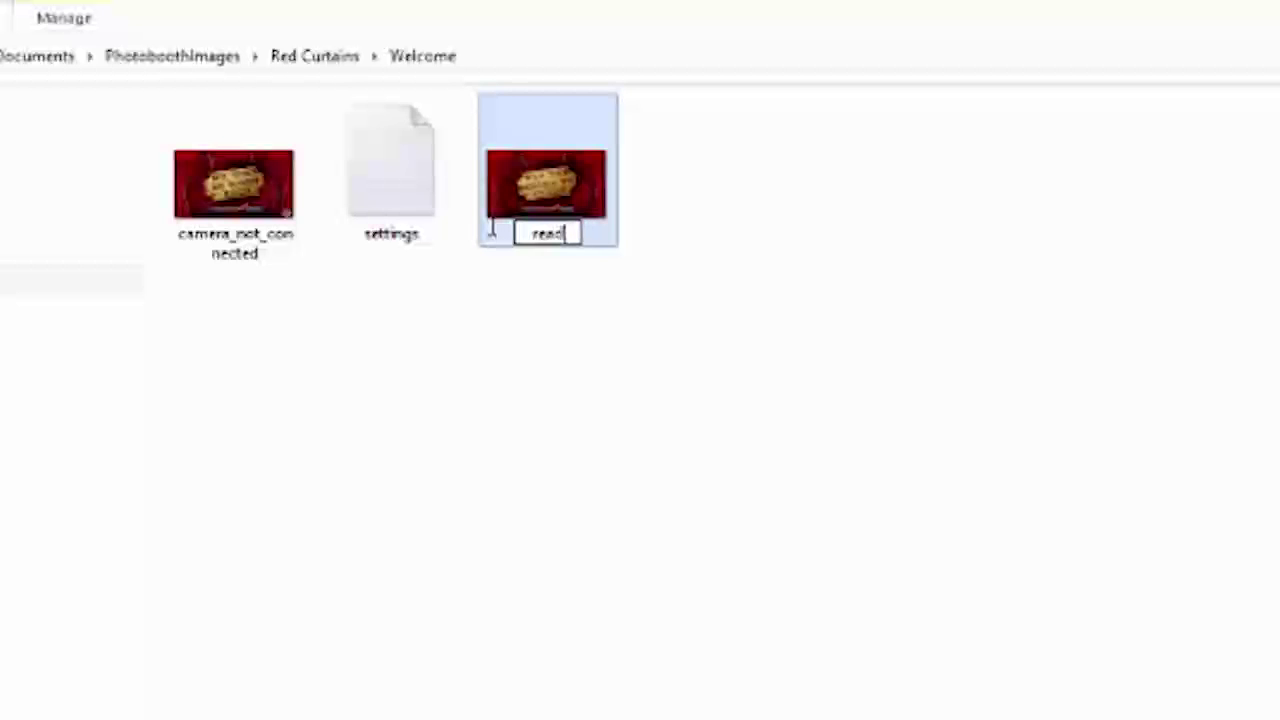
text(y)
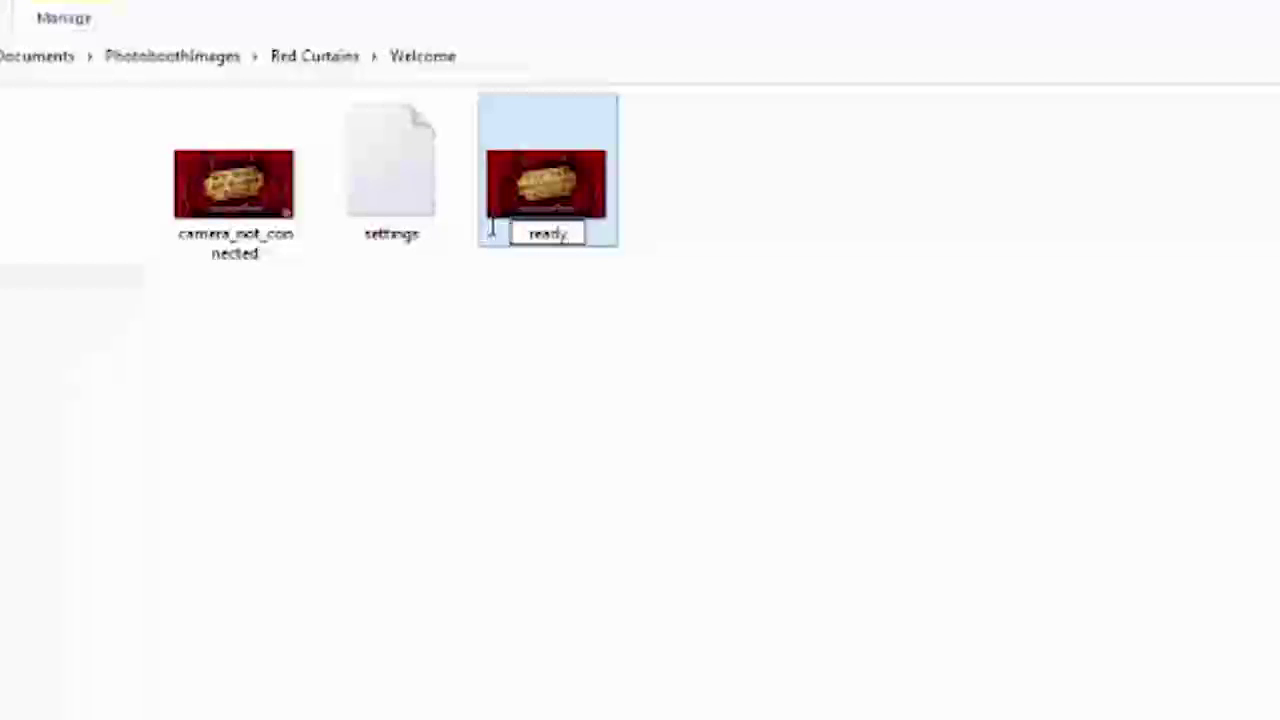
key(Return)
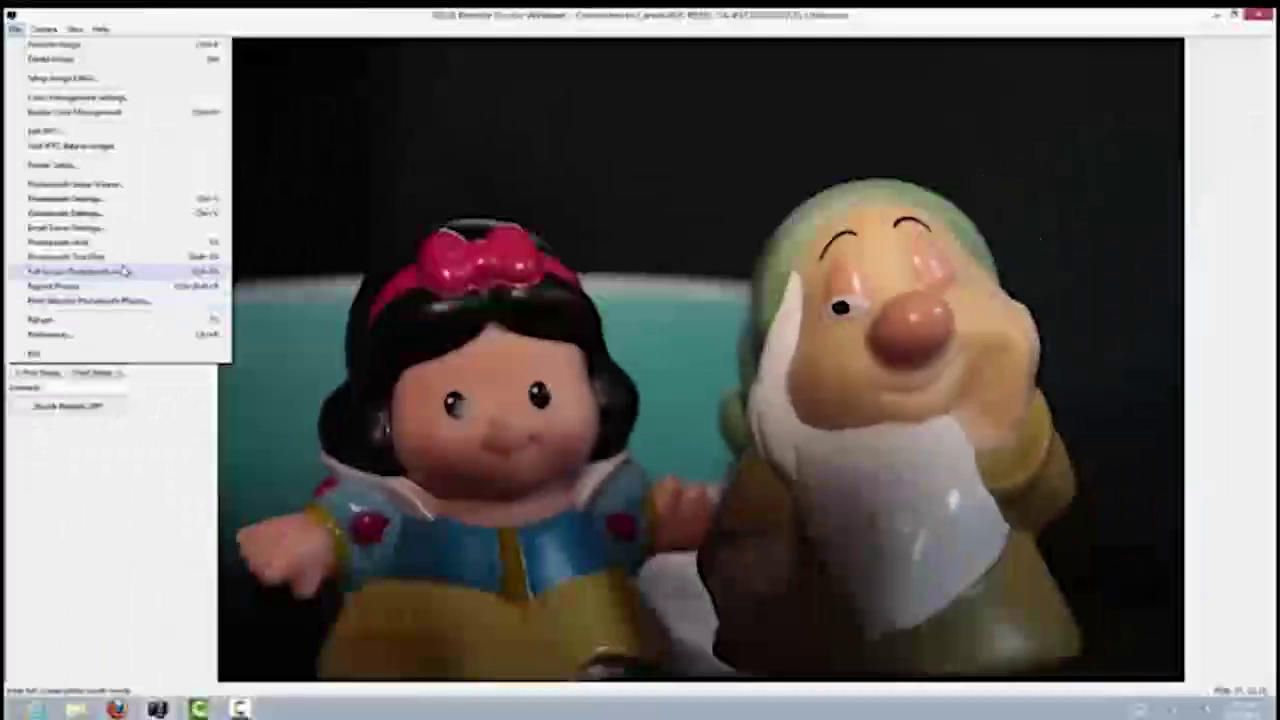
Try starting the full-screen photobooth twice, declining both missing-screen-images warnings.
click(124, 271)
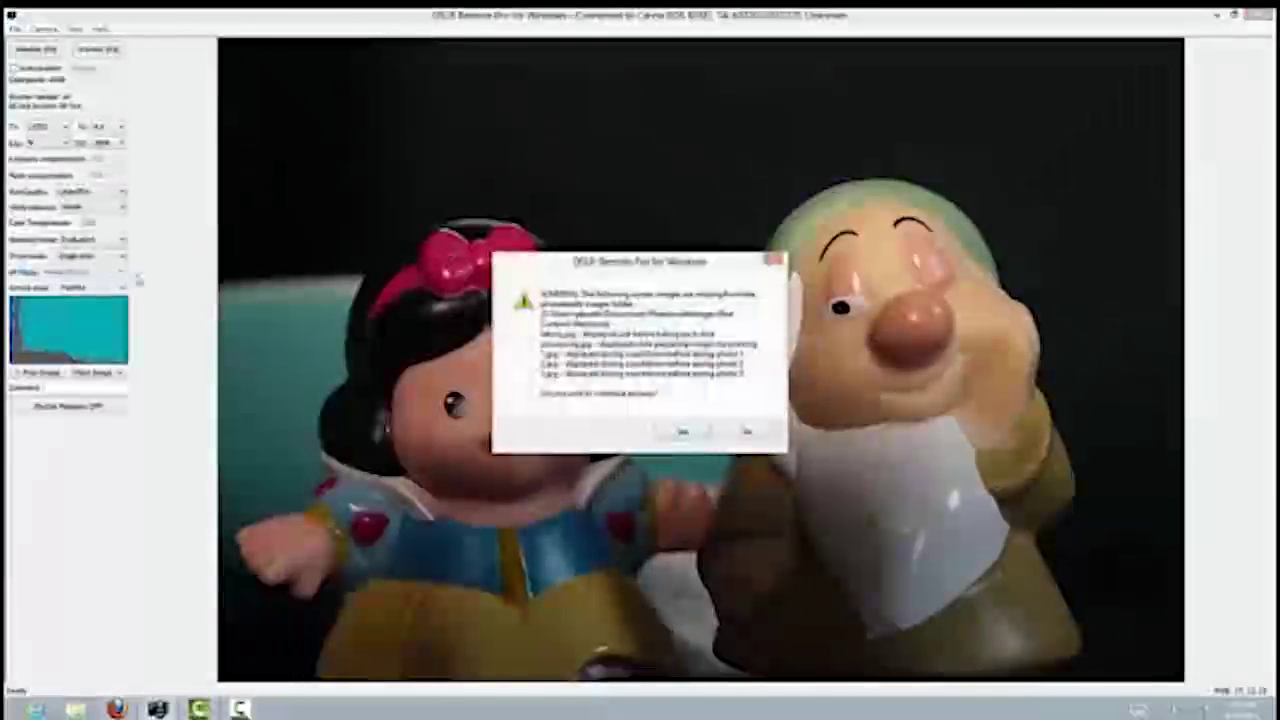
click(750, 432)
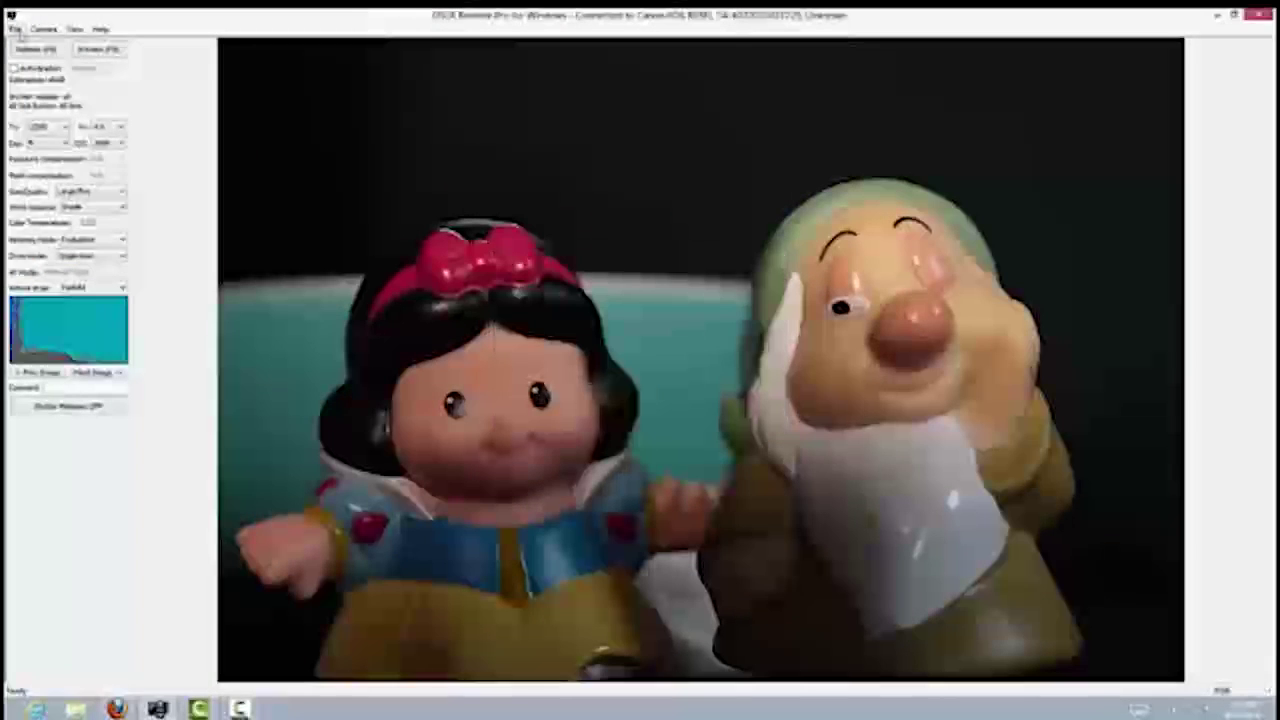
click(15, 28)
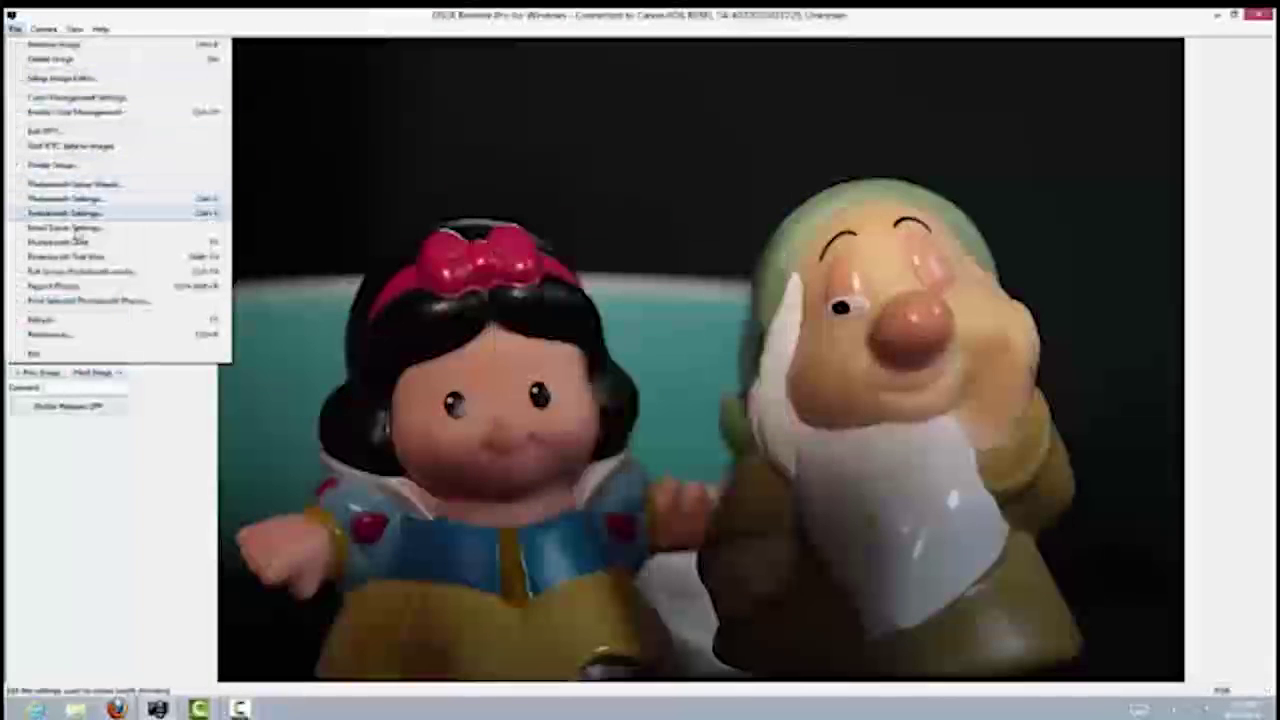
click(205, 271)
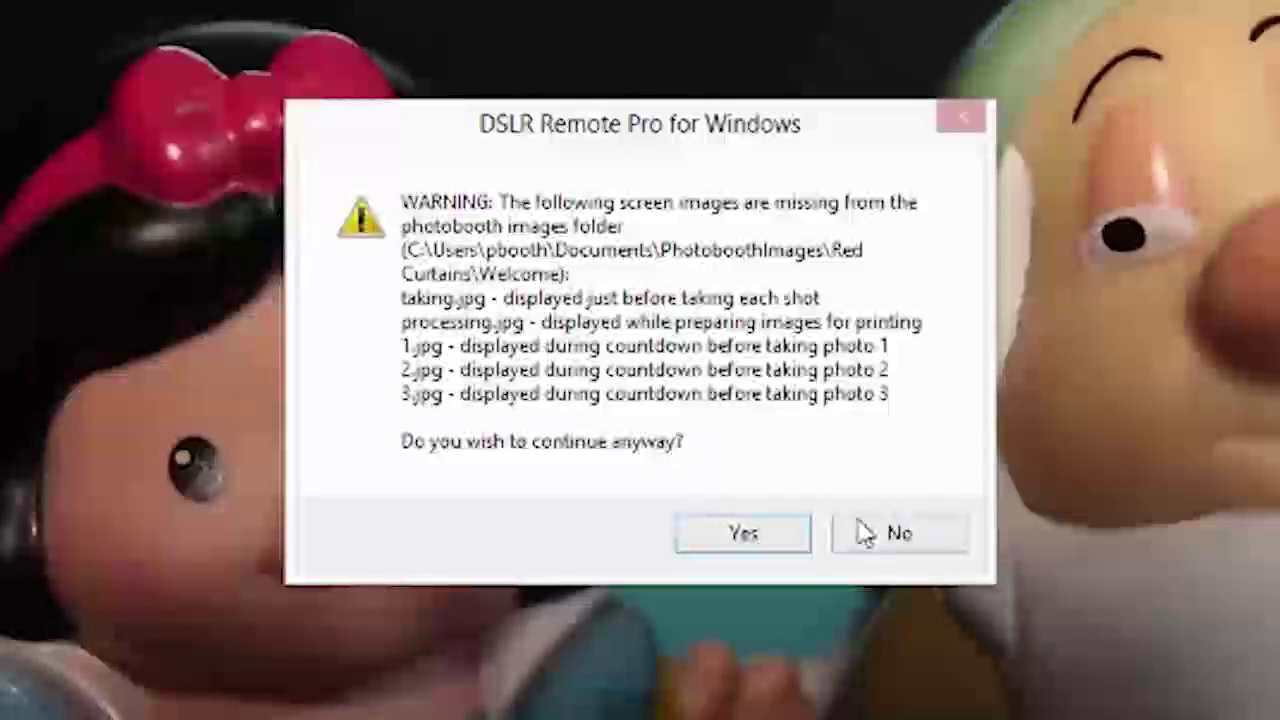
click(877, 535)
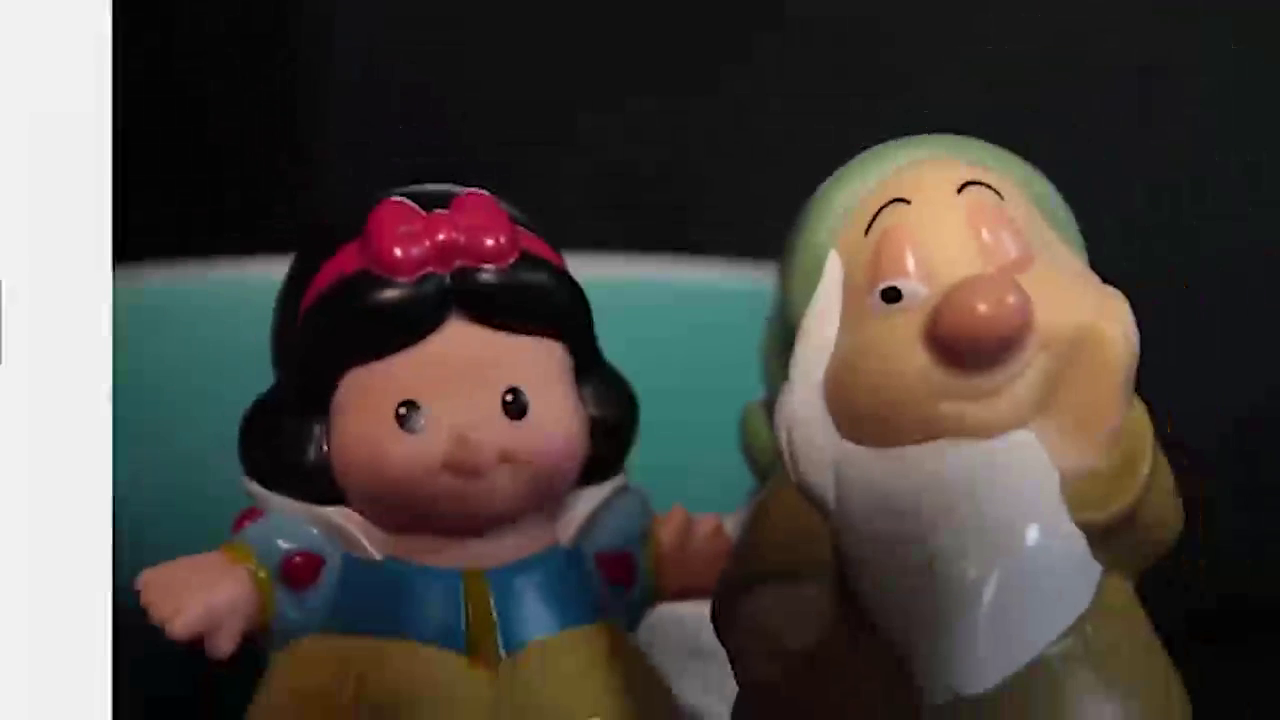
key(alt+f)
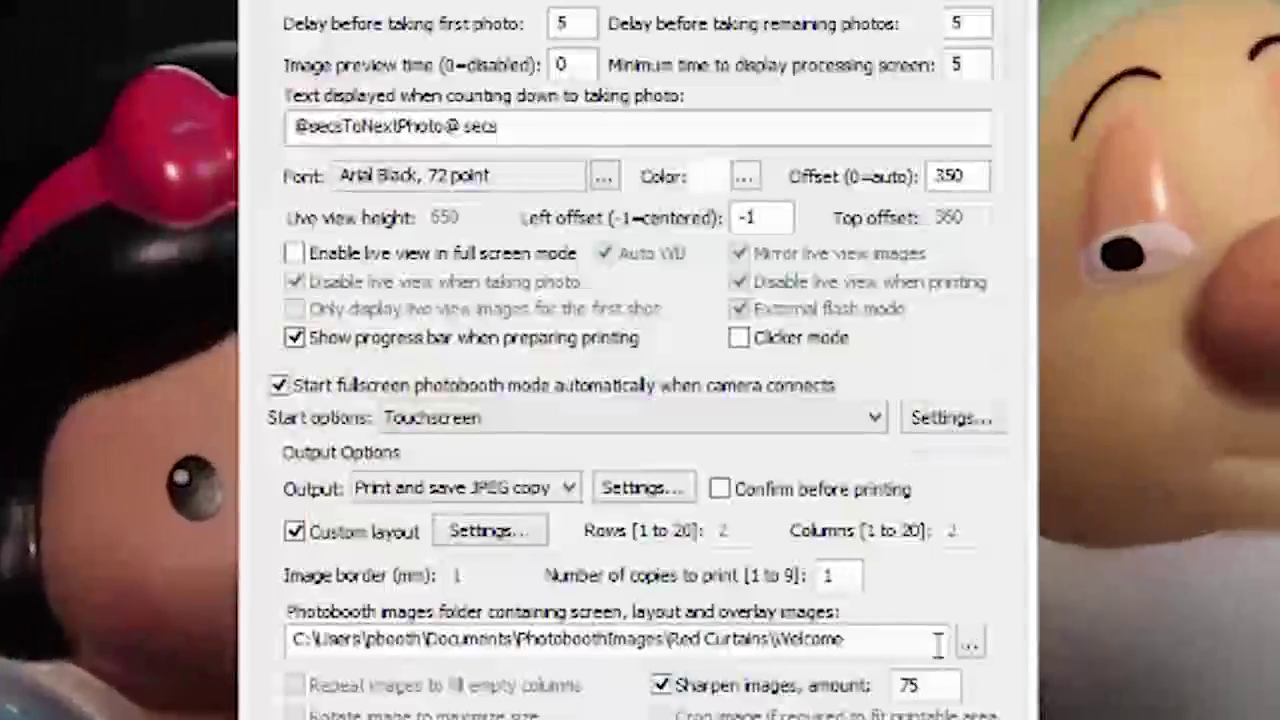
Open the images-folder browser and cancel it without changes.
click(968, 644)
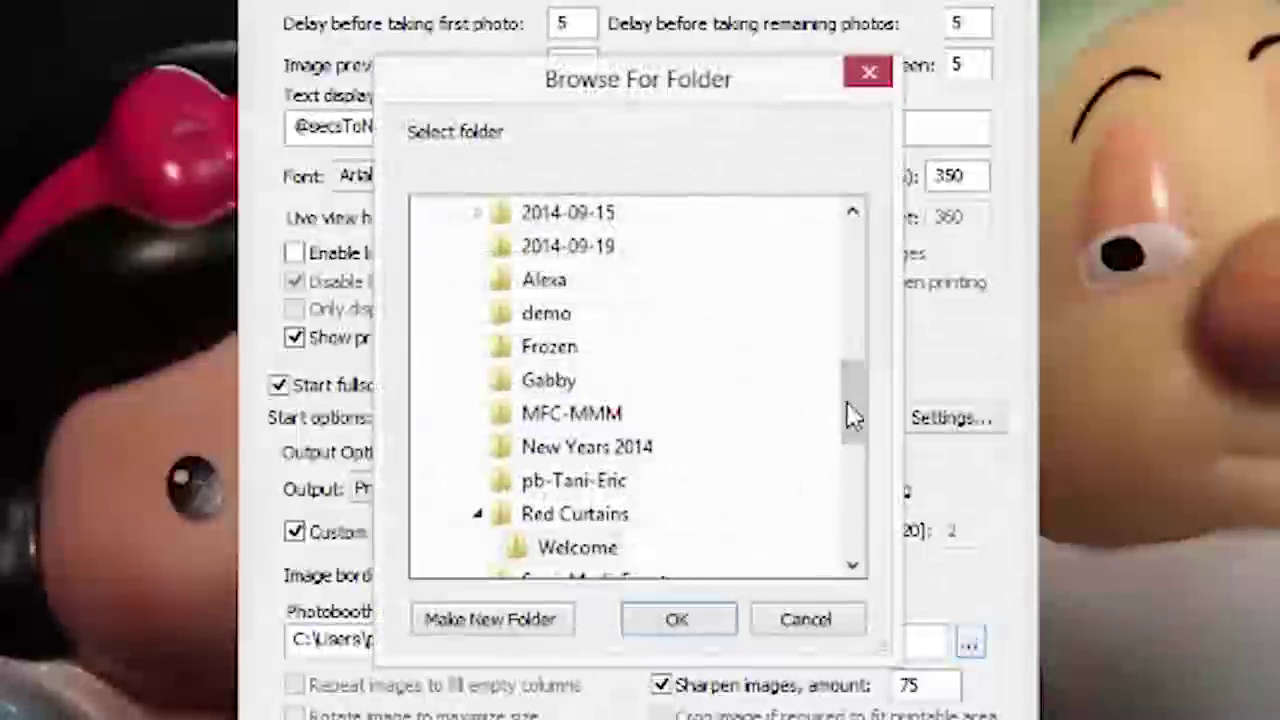
drag(849, 420, 849, 434)
click(829, 622)
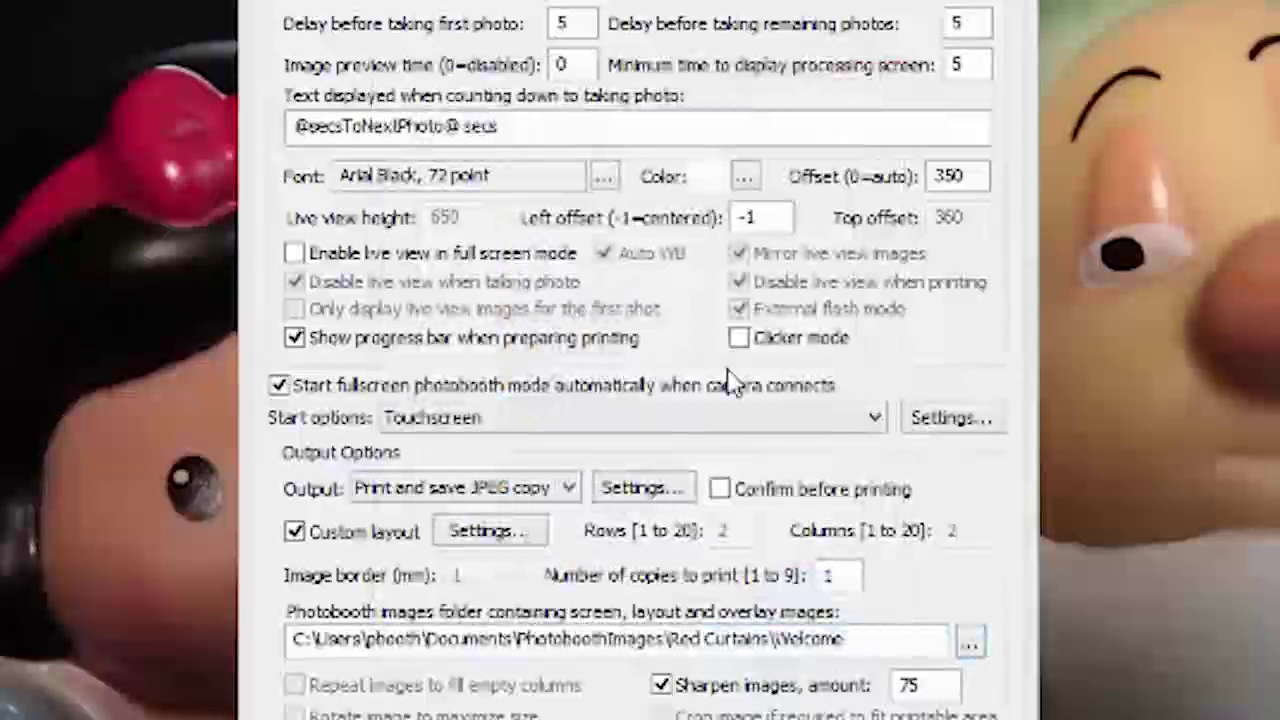
Load the Red Curtains settings.xml and apply it, pointing the images folder at Red Curtains.
key(ctrl+o)
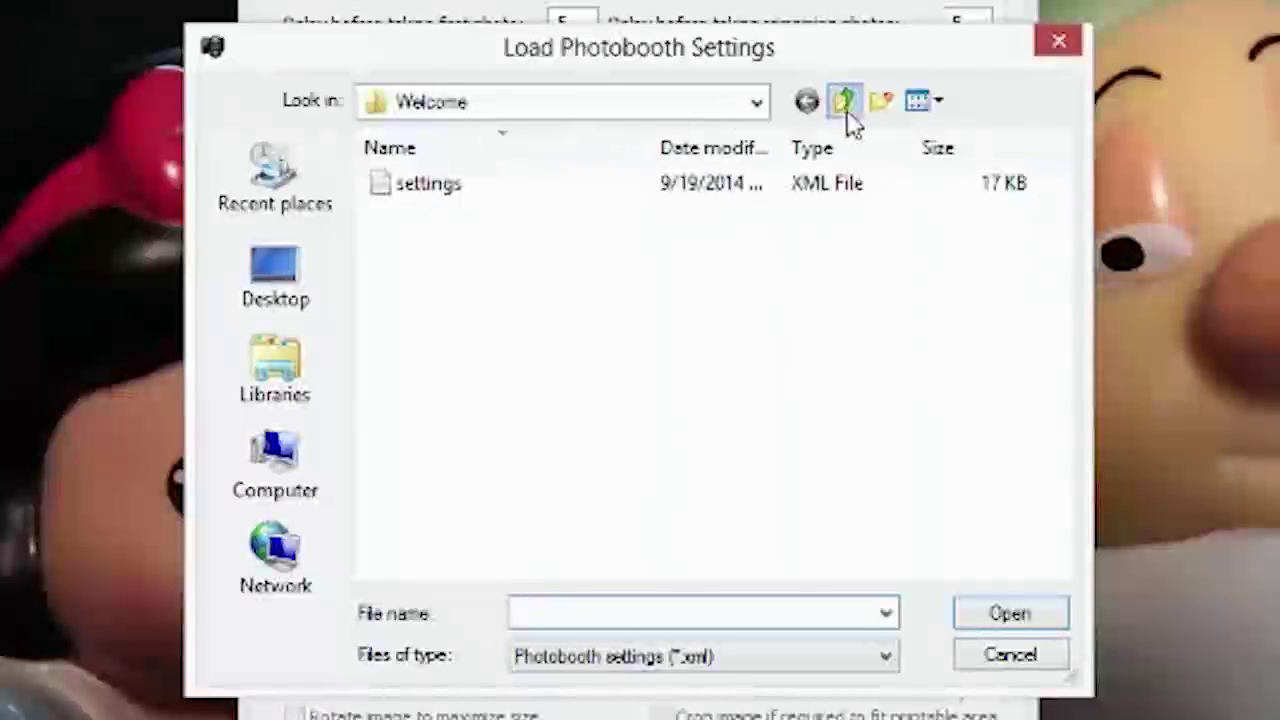
click(843, 102)
click(450, 215)
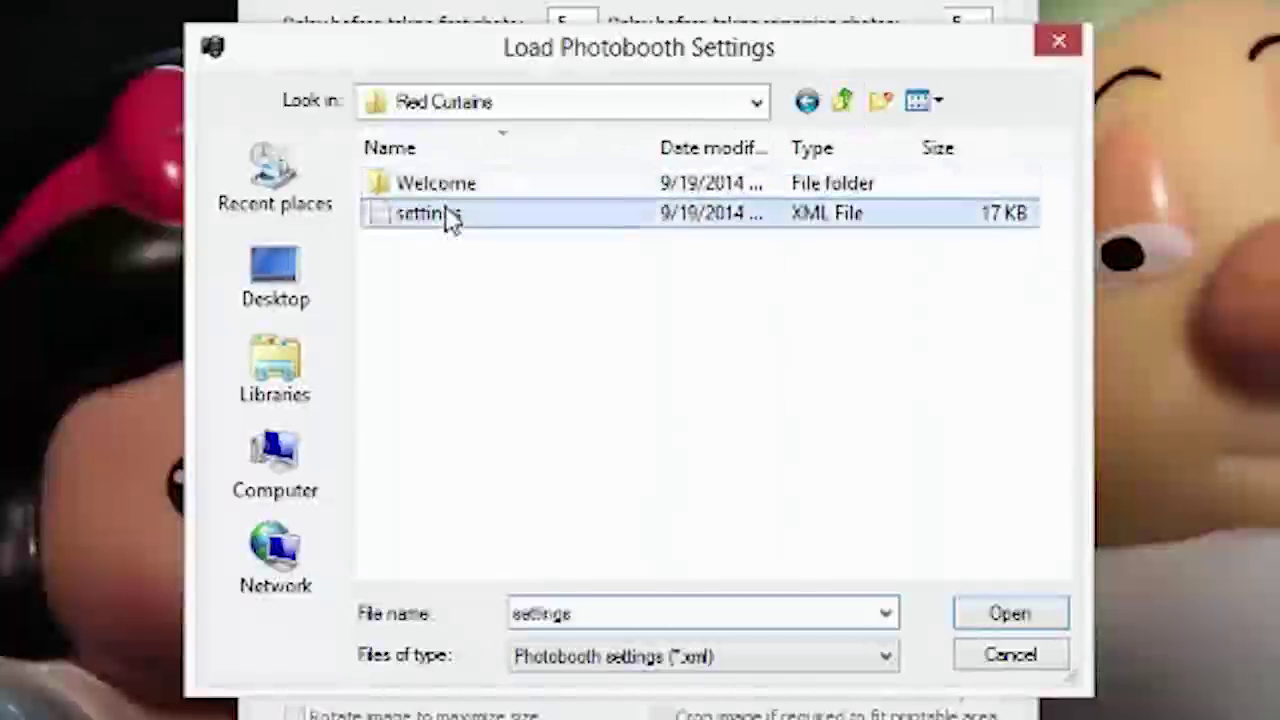
click(982, 622)
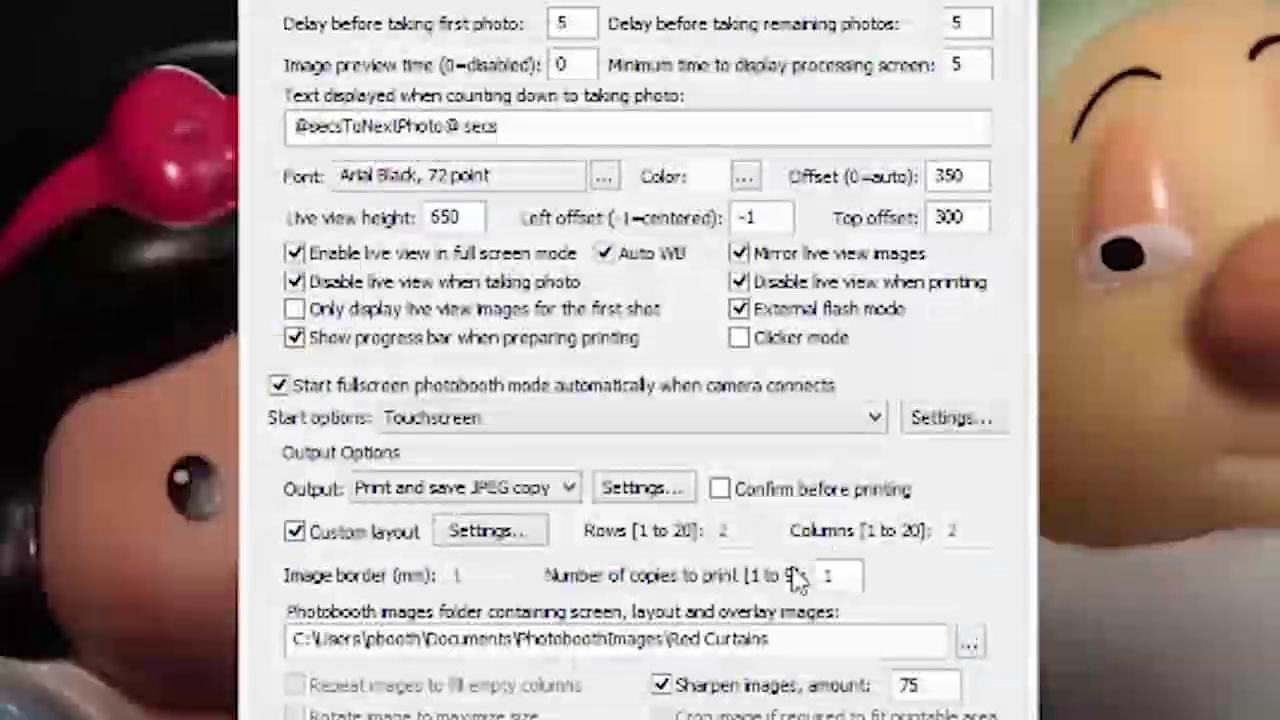
click(972, 646)
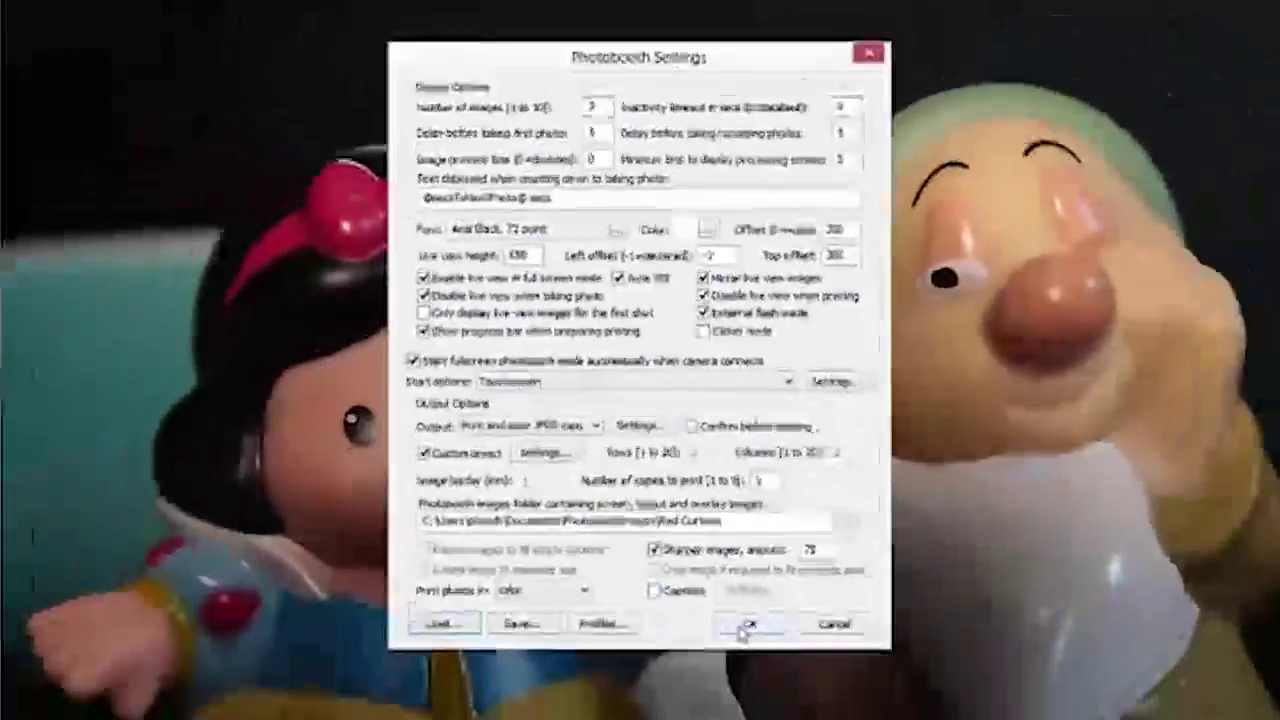
click(844, 719)
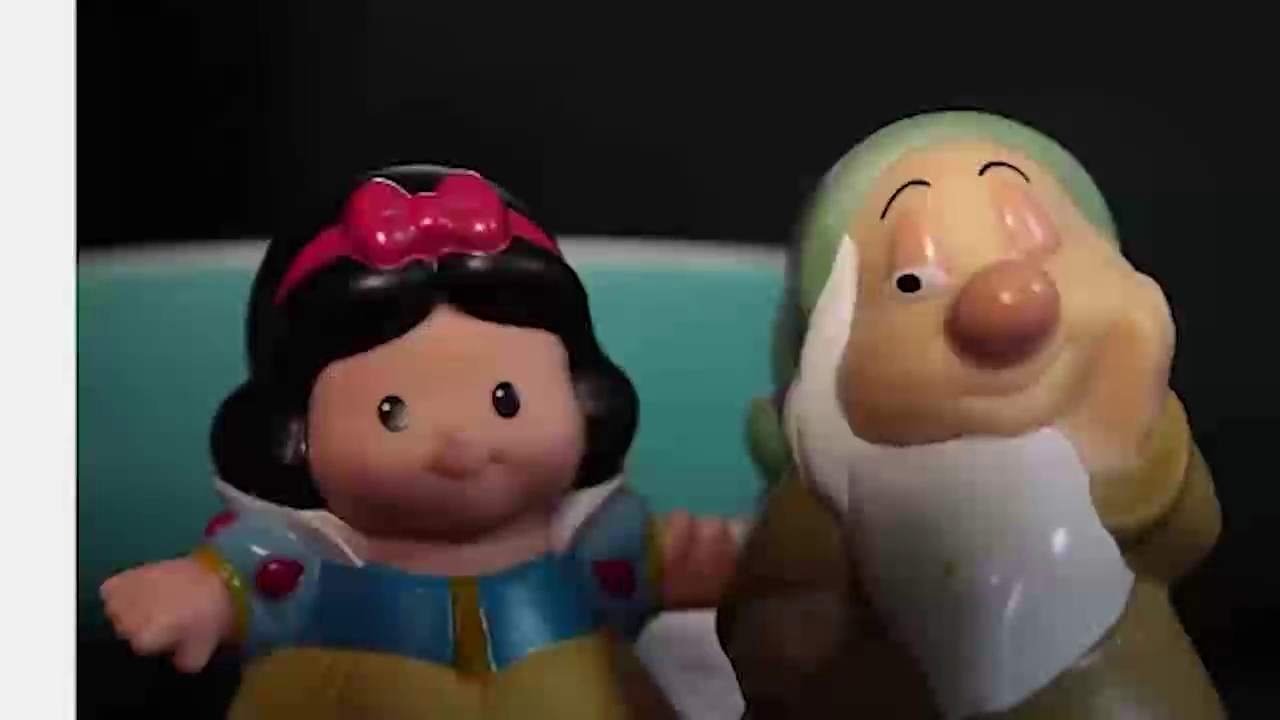
right_click(40, 10)
Reopen Photobooth Settings from the Camera menu, showing the Red Curtains images folder.
click(40, 234)
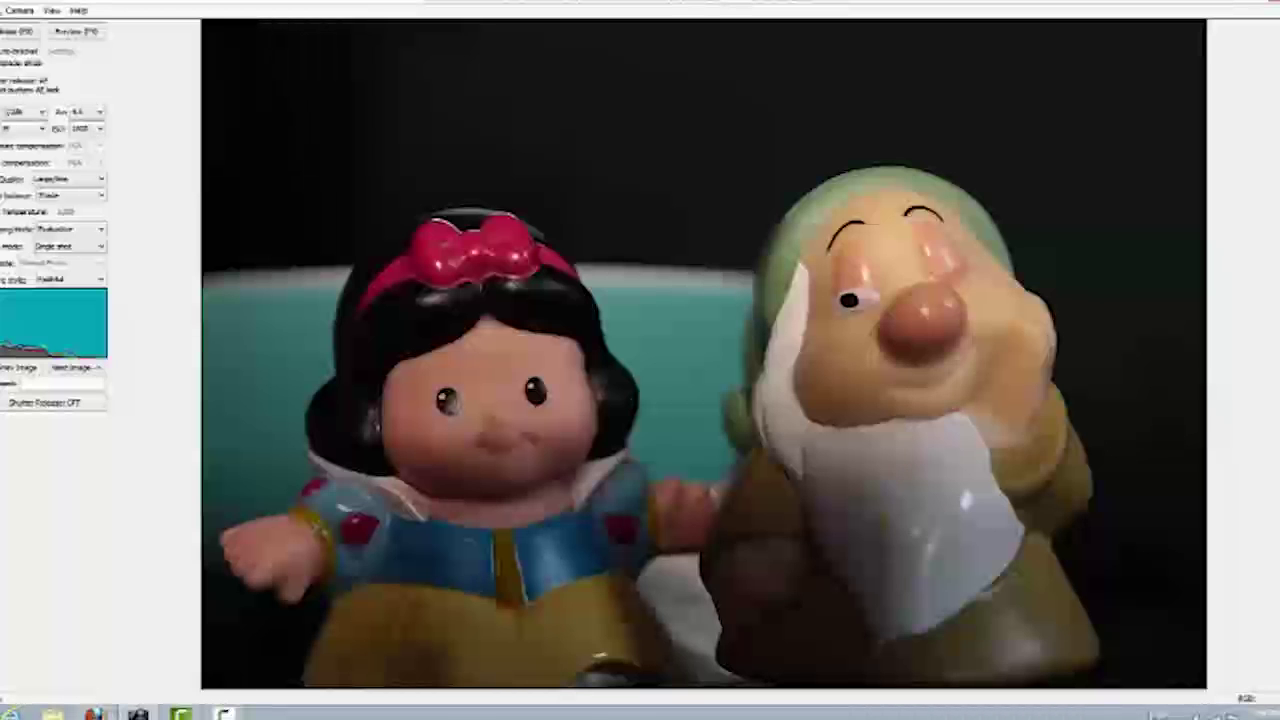
click(19, 10)
click(45, 187)
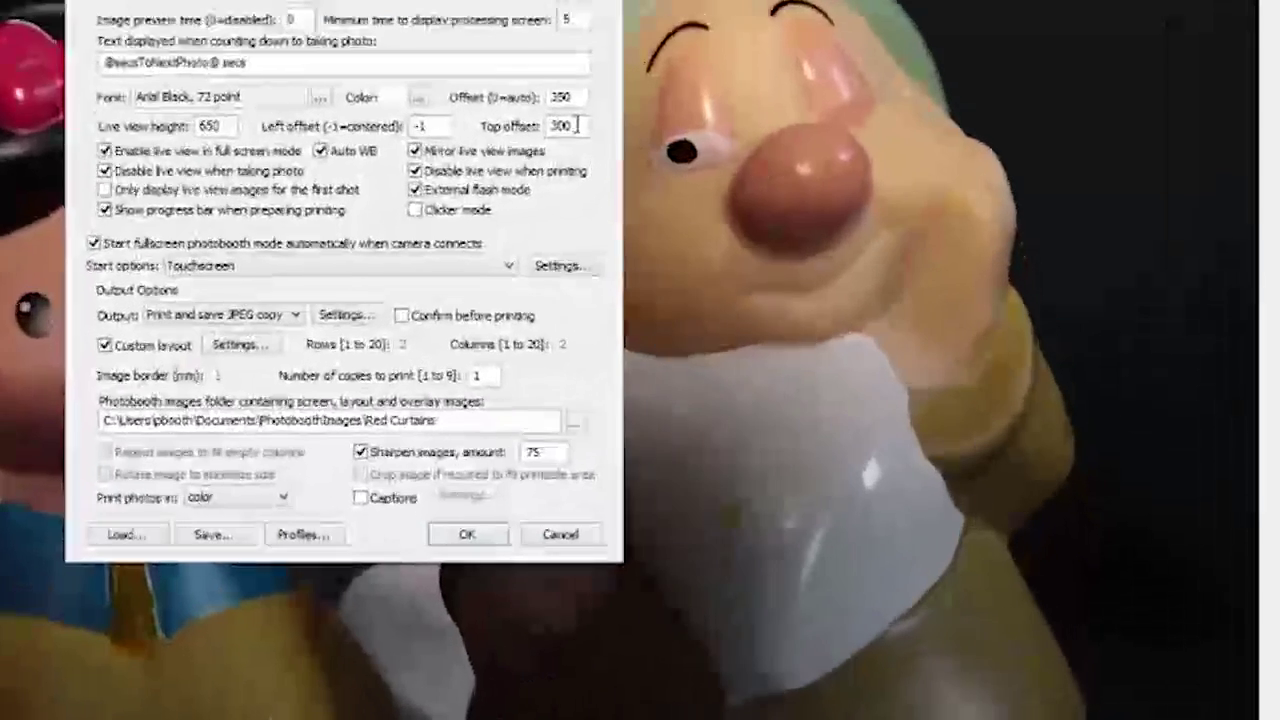
Change the top offset from 300 to 363 and begin saving the photobooth settings.
double_click(774, 284)
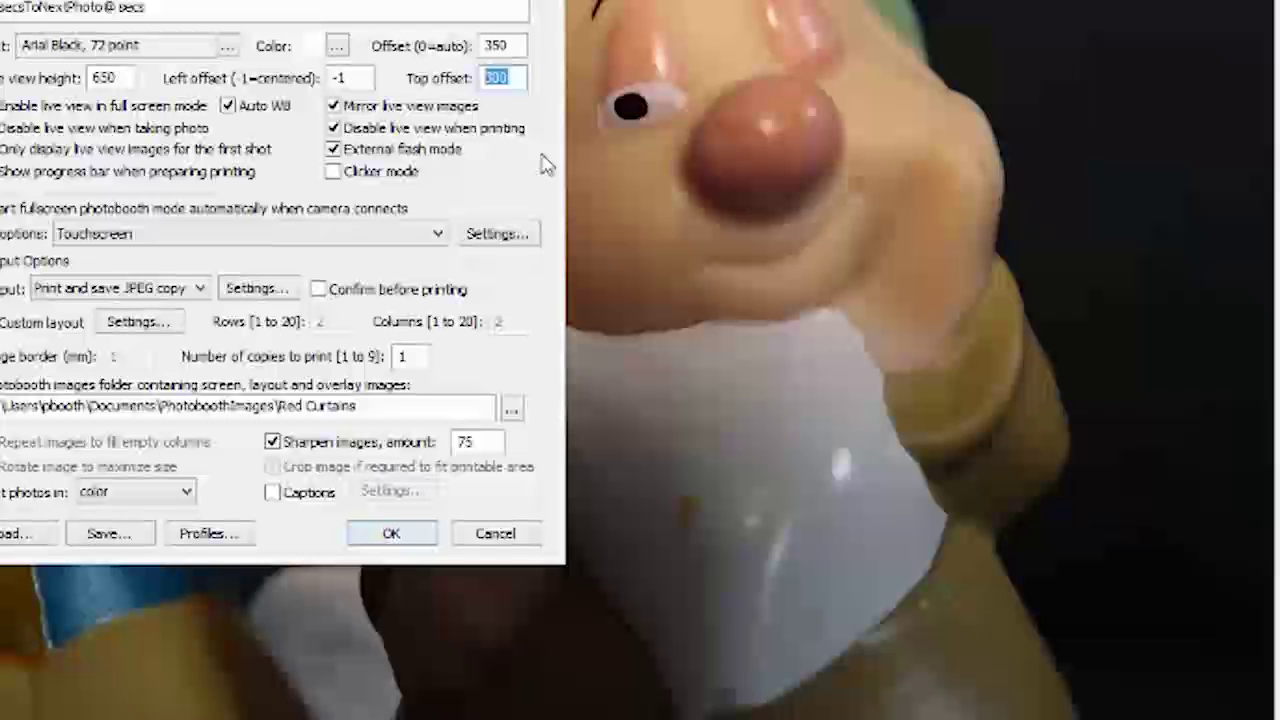
click(510, 77)
double_click(500, 77)
click(510, 77)
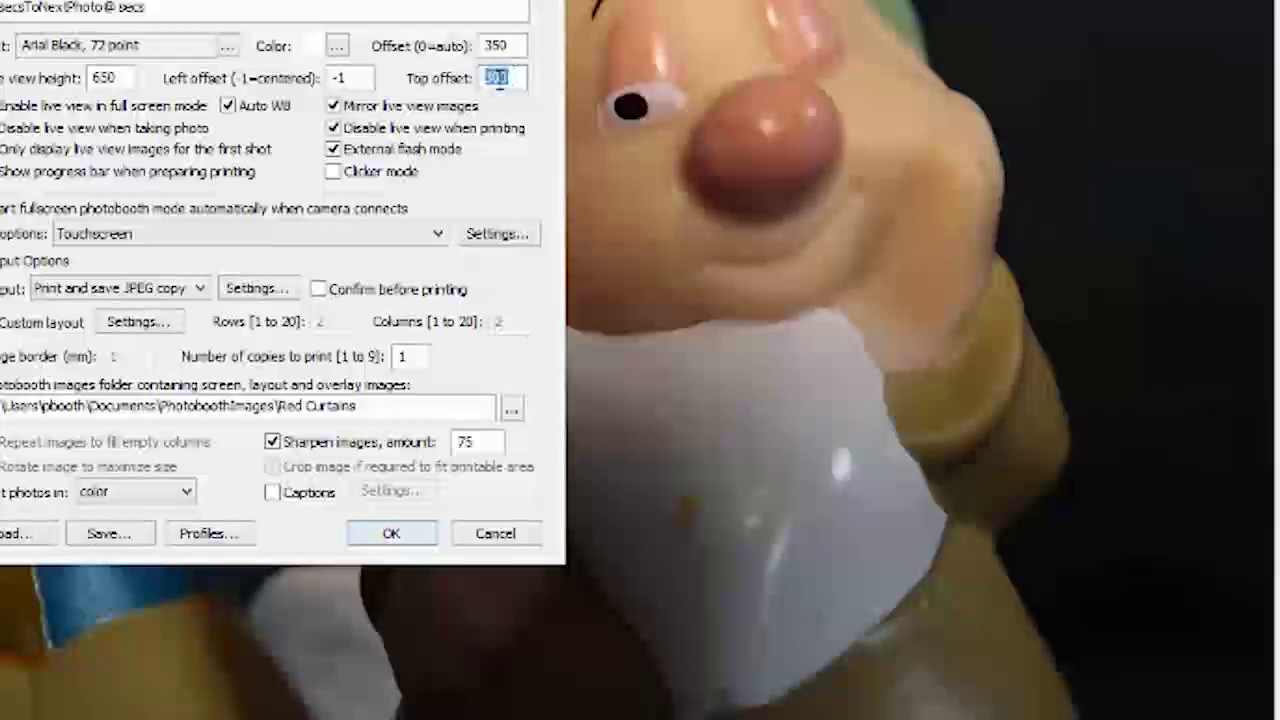
double_click(521, 77)
text(363)
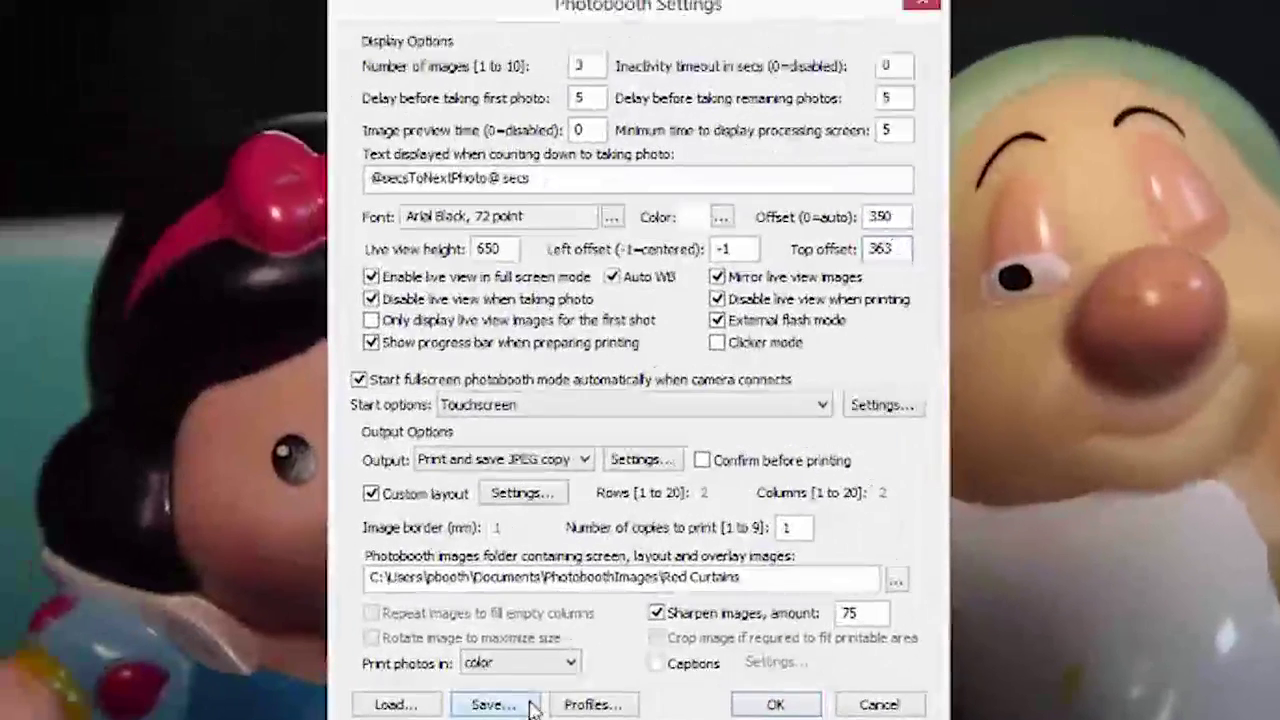
click(108, 533)
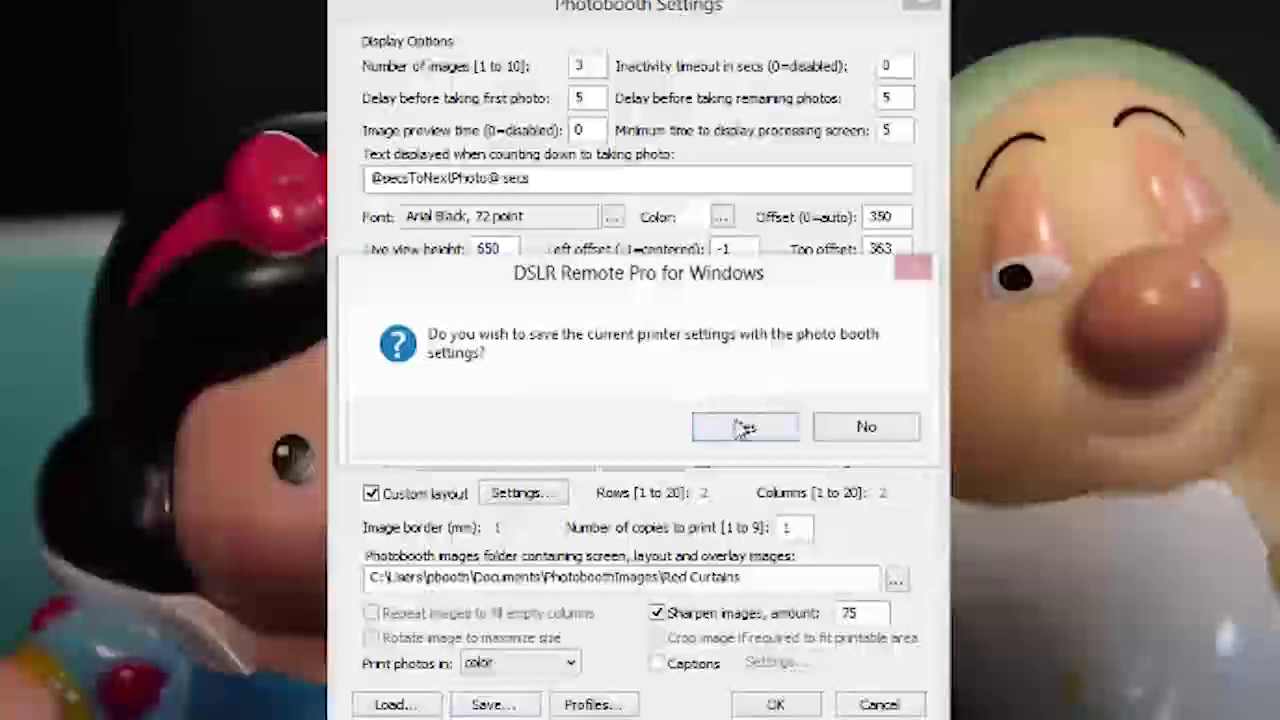
Save settings with printer setup over Red Curtains settings.xml, then launch the full-screen photobooth.
click(743, 428)
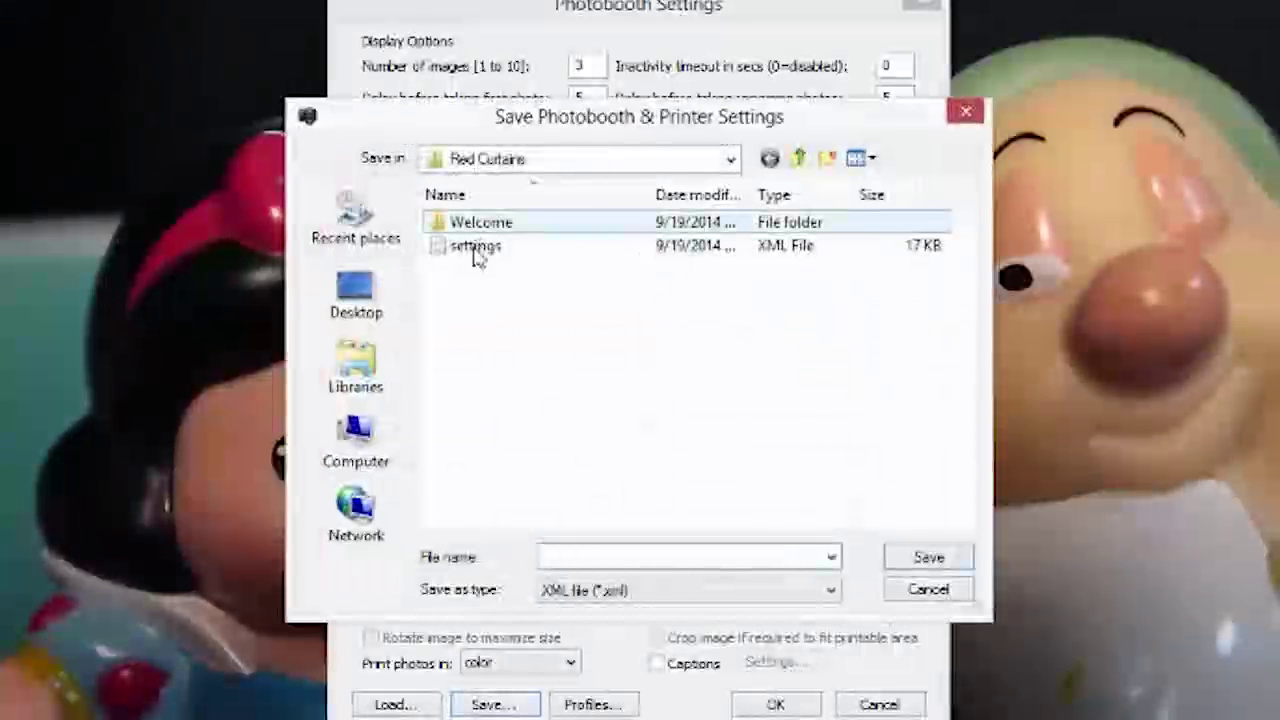
click(475, 250)
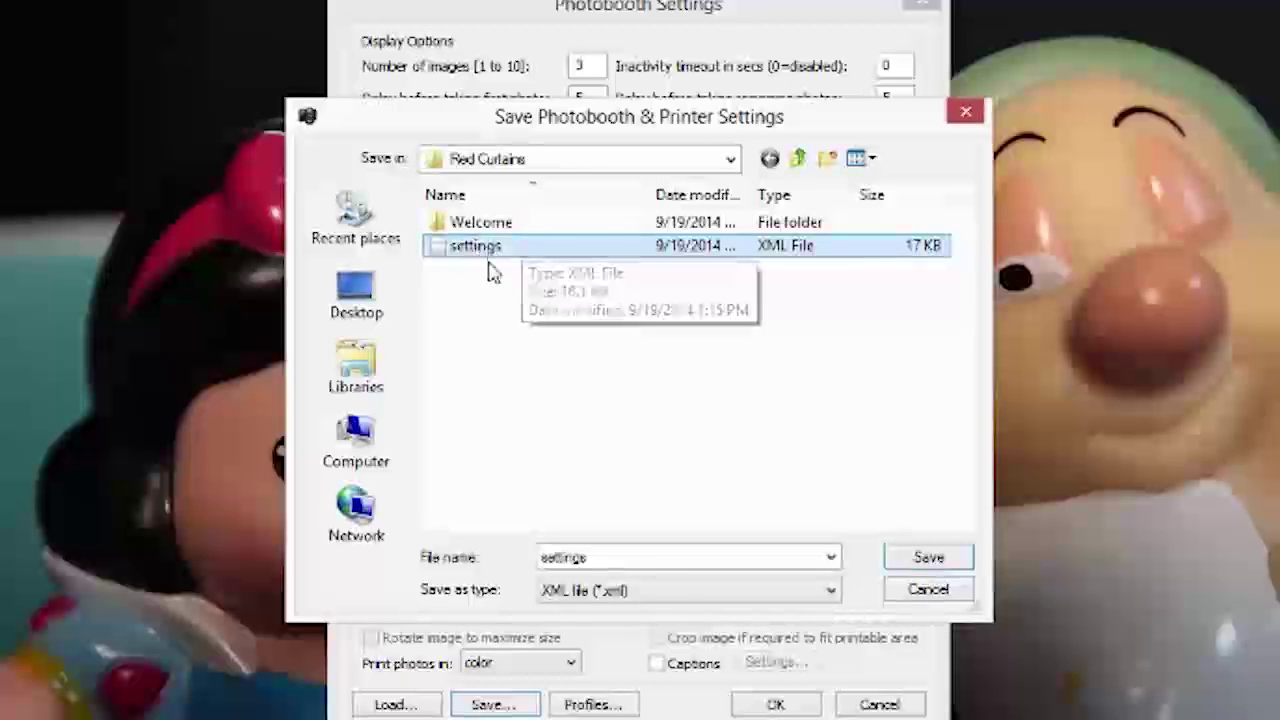
click(932, 562)
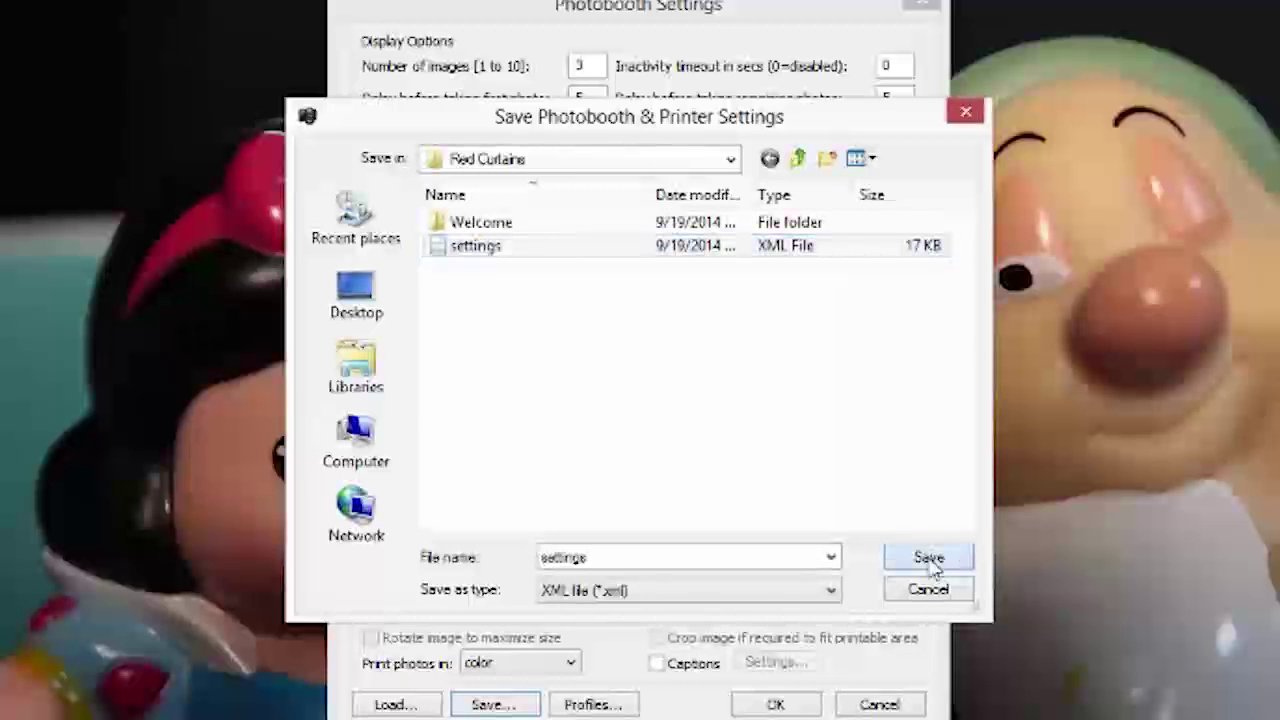
click(718, 388)
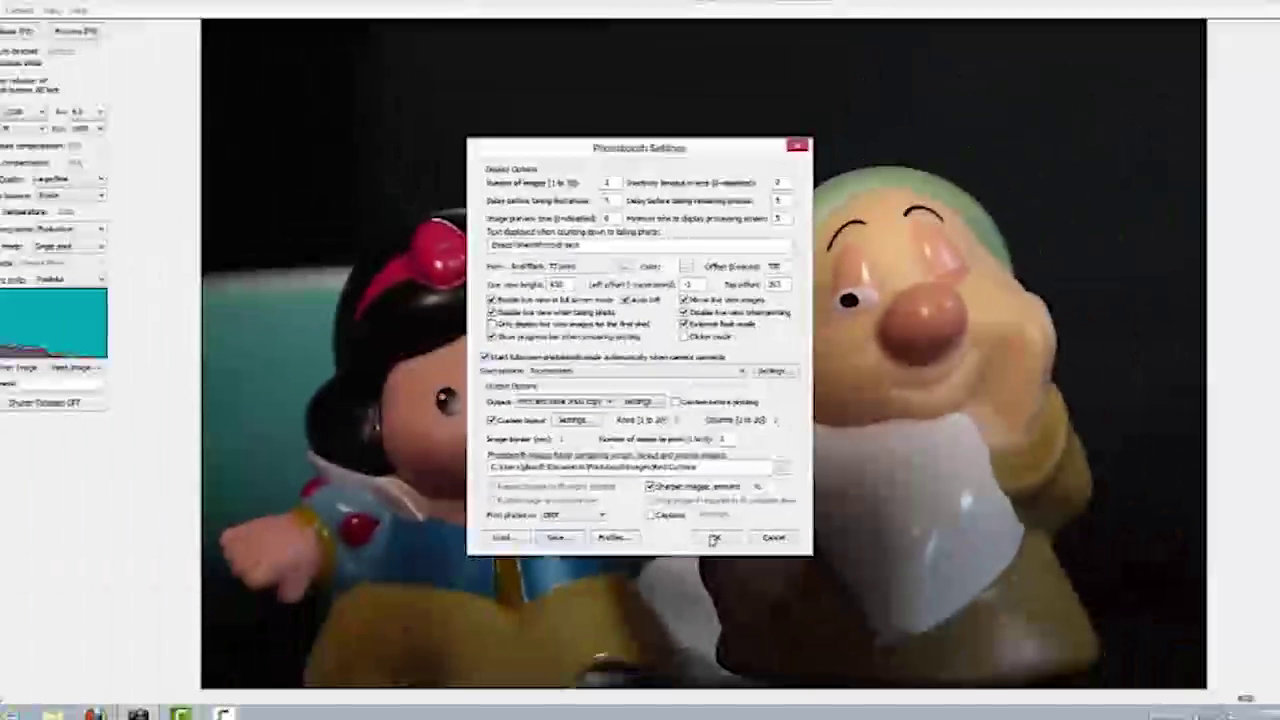
click(714, 540)
click(19, 10)
click(88, 258)
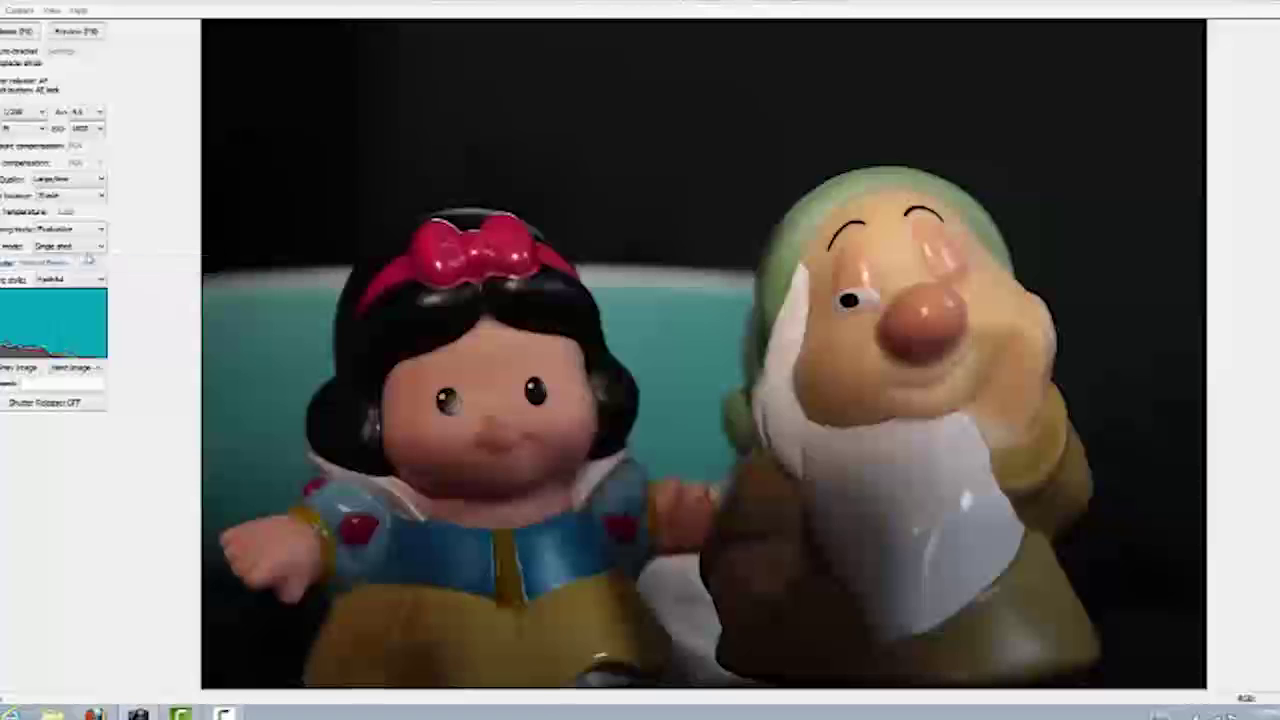